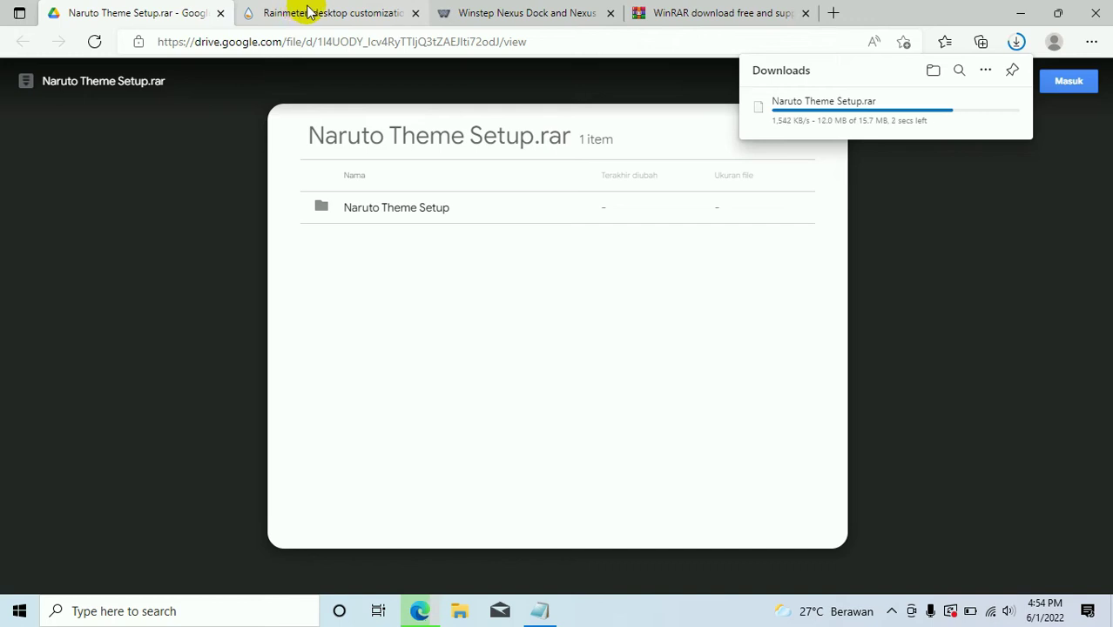
- Download the Rainmeter 4.5.13 installer and the free Winstep Nexus dock from their open websites
{"action": "left_click", "coordinate": [311, 12]}
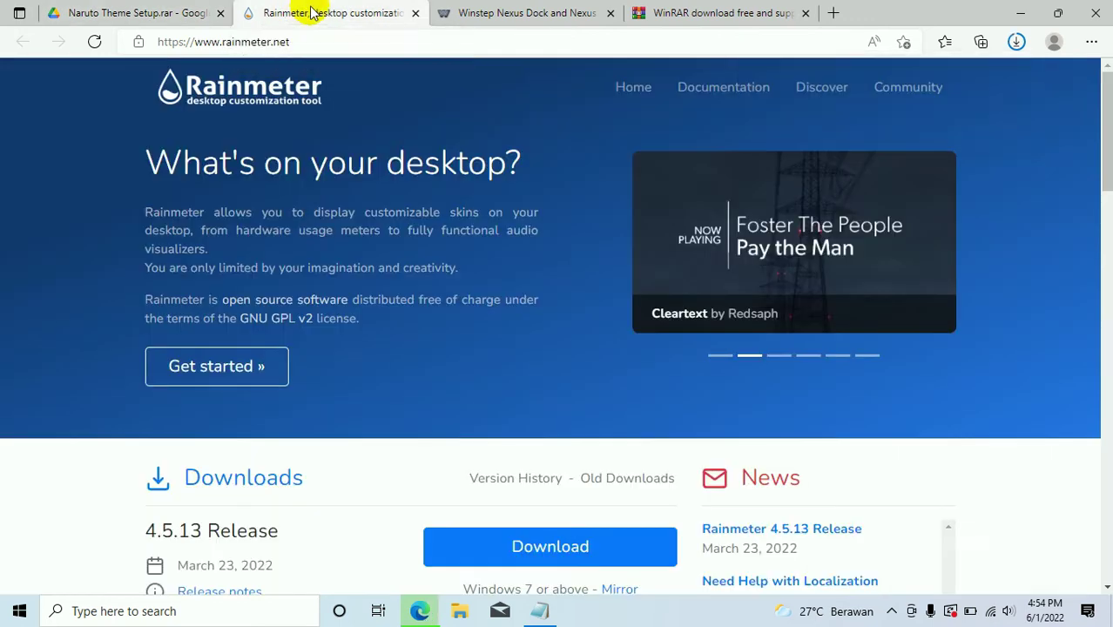
{"action": "left_click", "coordinate": [609, 553]}
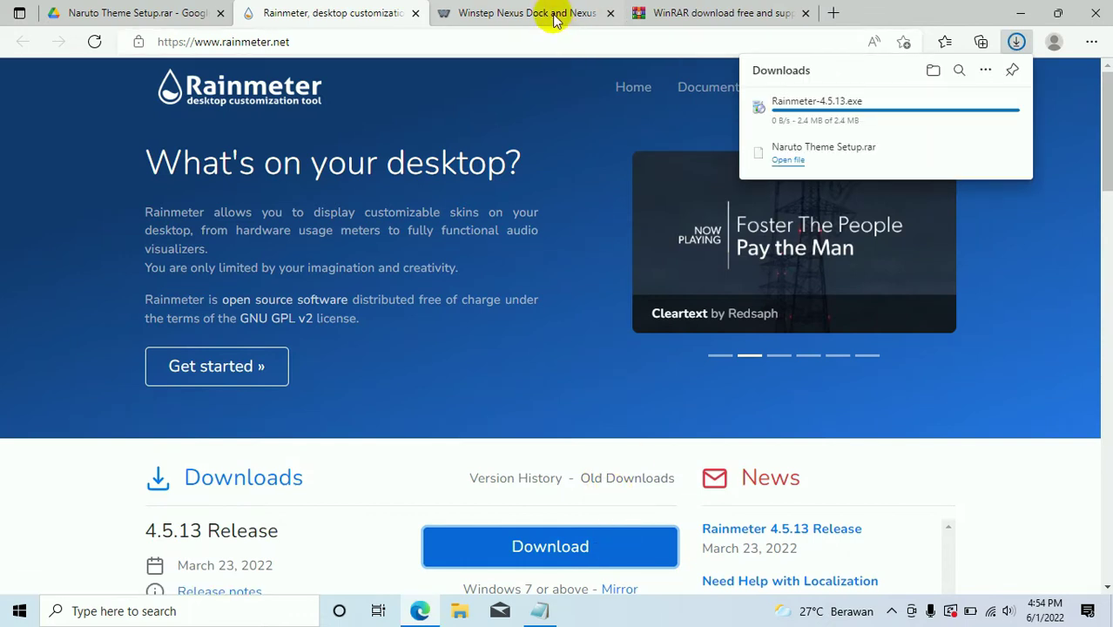
{"action": "left_click", "coordinate": [555, 17]}
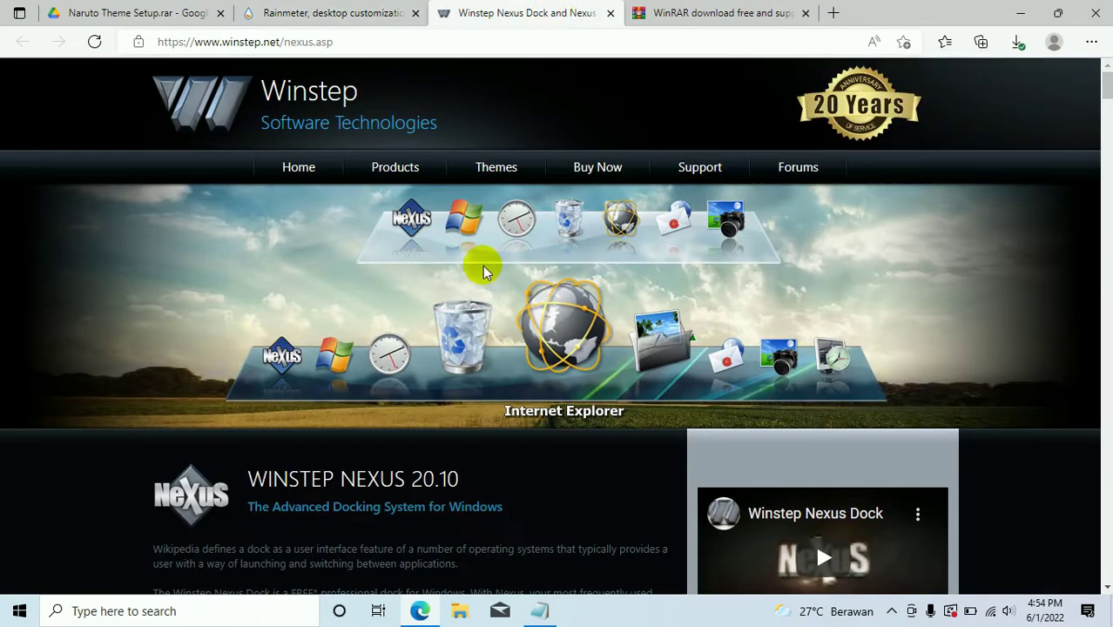
{"action": "scroll", "coordinate": [495, 372], "scroll_direction": "down", "scroll_amount": 4}
{"action": "scroll", "coordinate": [494, 375], "scroll_direction": "down", "scroll_amount": 1}
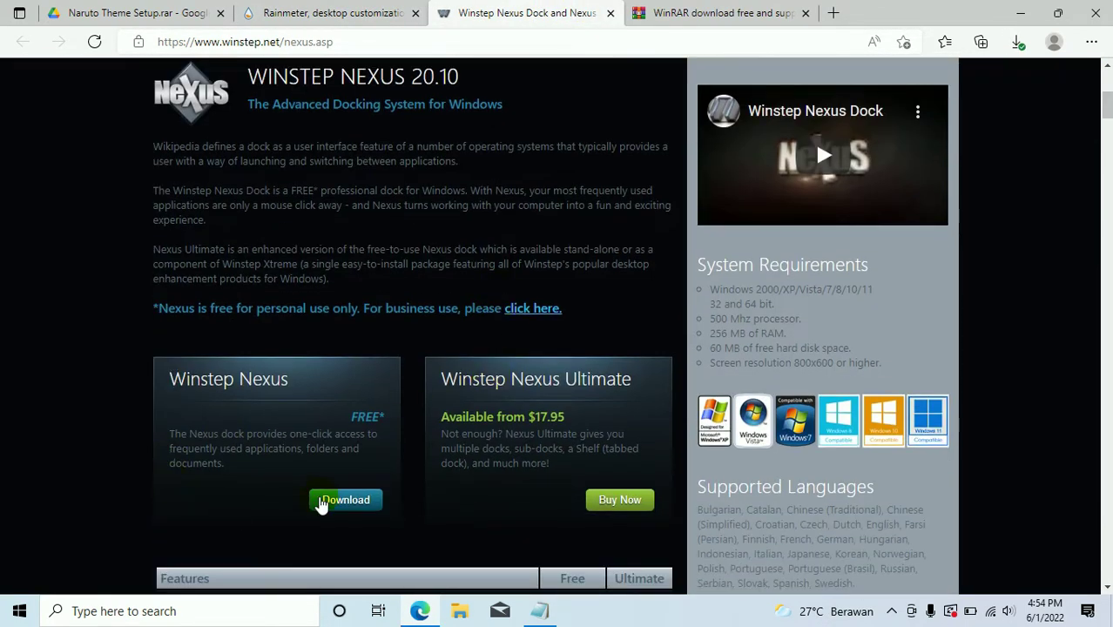
{"action": "left_click", "coordinate": [366, 504]}
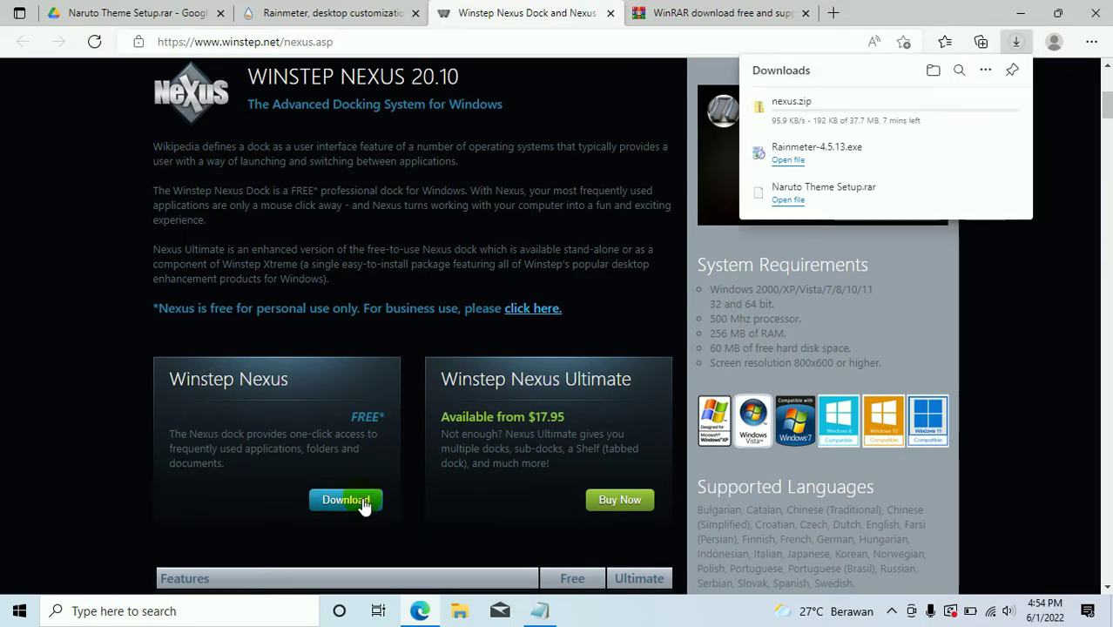
- Download the WinRAR 6.11 English 64 bit installer from the WinRAR website
{"action": "left_click", "coordinate": [702, 13]}
{"action": "left_click", "coordinate": [616, 334]}
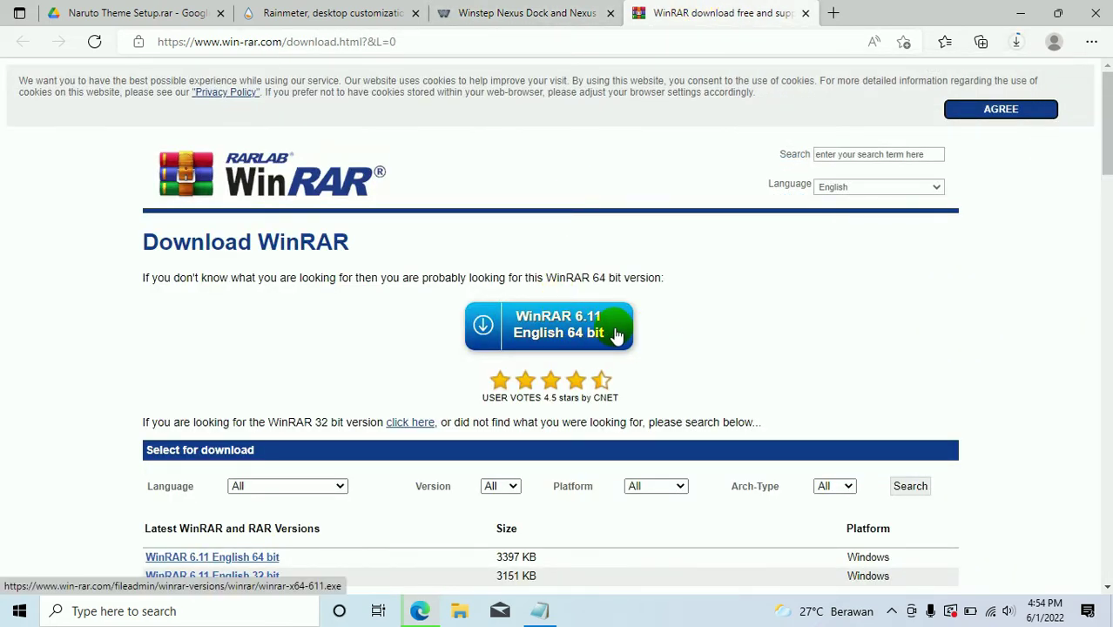
{"action": "scroll", "coordinate": [737, 370], "scroll_direction": "down", "scroll_amount": 2}
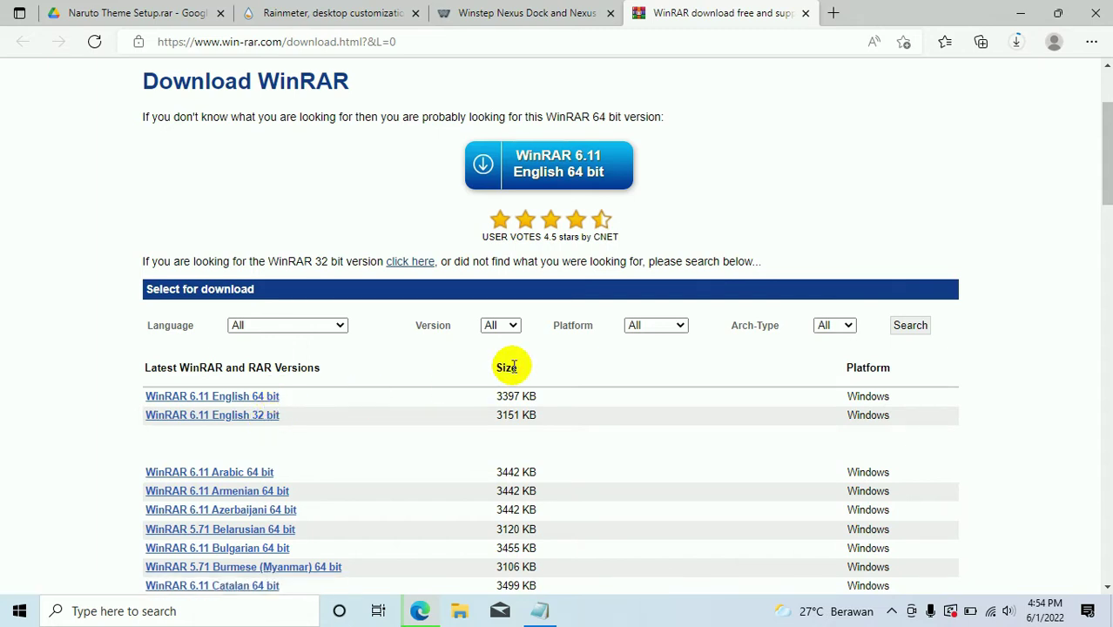
{"action": "scroll", "coordinate": [509, 367], "scroll_direction": "up", "scroll_amount": 2}
{"action": "left_click", "coordinate": [551, 340]}
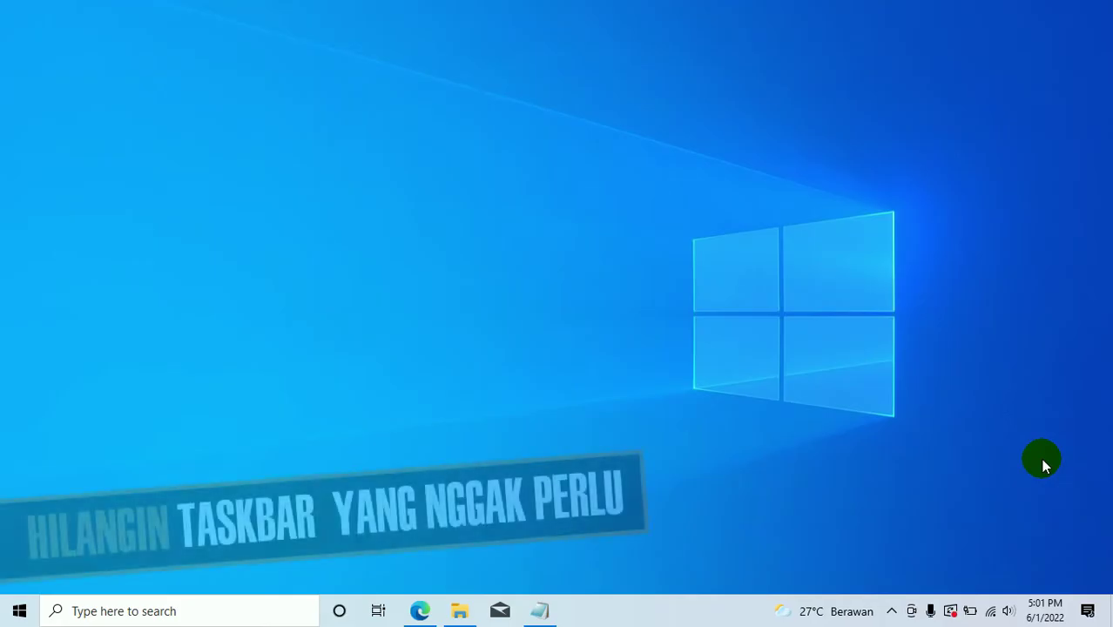
- Hide the Cortana and Task View buttons from the Windows taskbar
{"action": "right_click", "coordinate": [632, 615]}
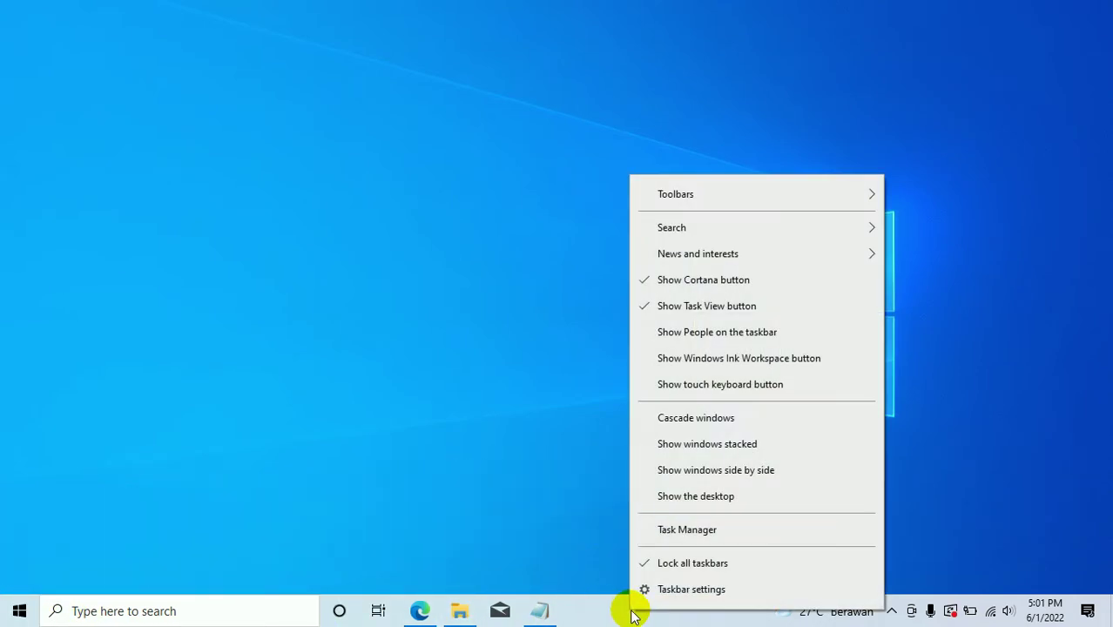
{"action": "left_click", "coordinate": [684, 286]}
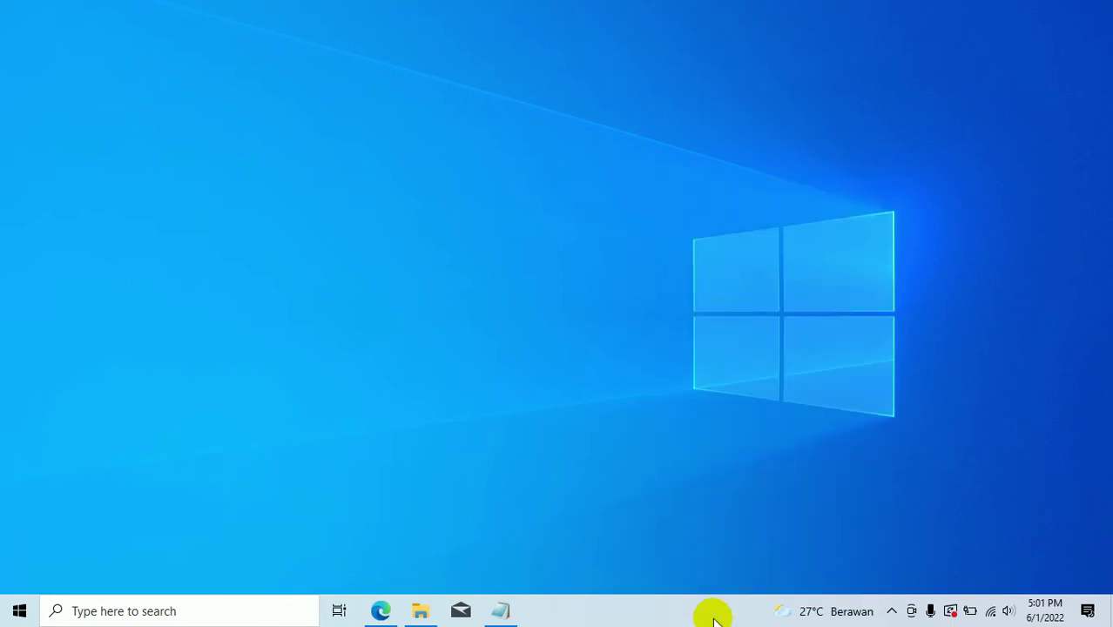
{"action": "right_click", "coordinate": [713, 615]}
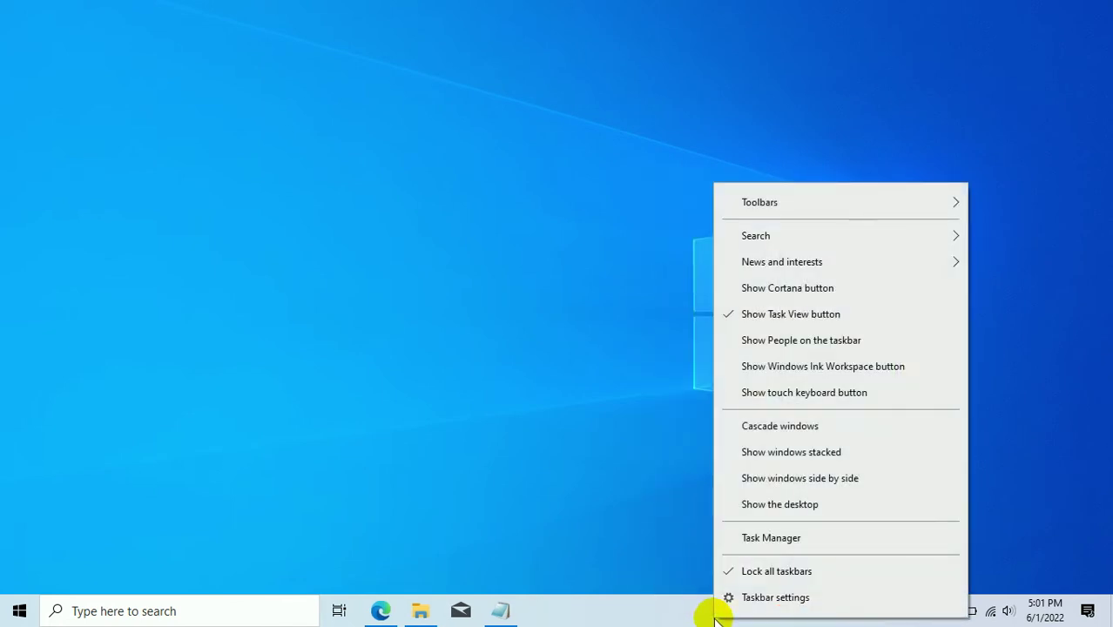
{"action": "left_click", "coordinate": [749, 327]}
- Turn off News and interests on the taskbar
{"action": "right_click", "coordinate": [661, 612]}
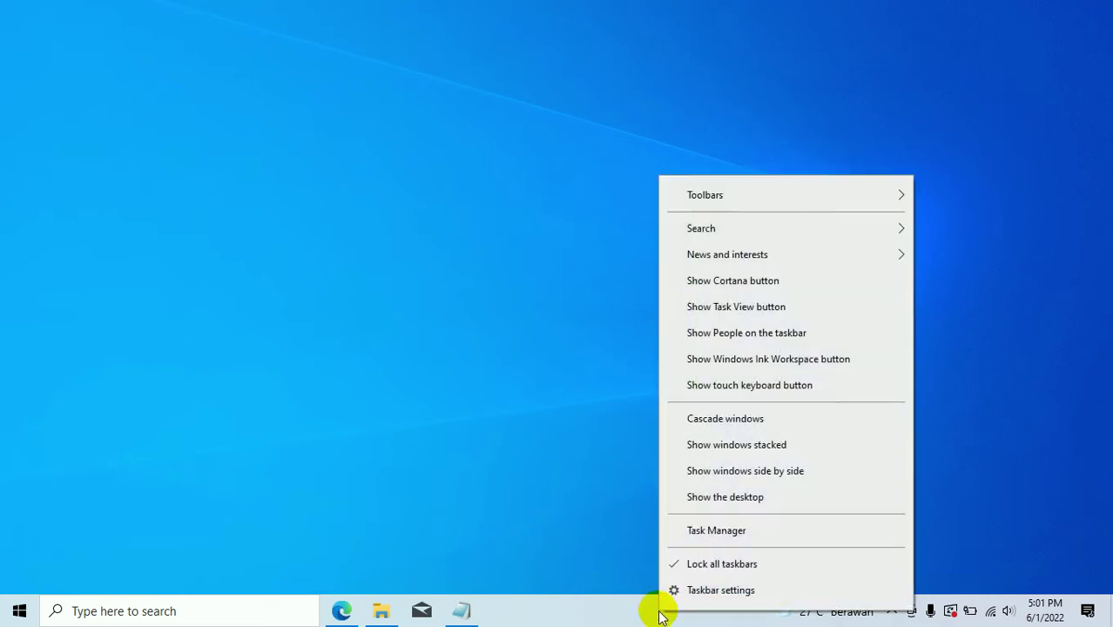
{"action": "mouse_move", "coordinate": [768, 259]}
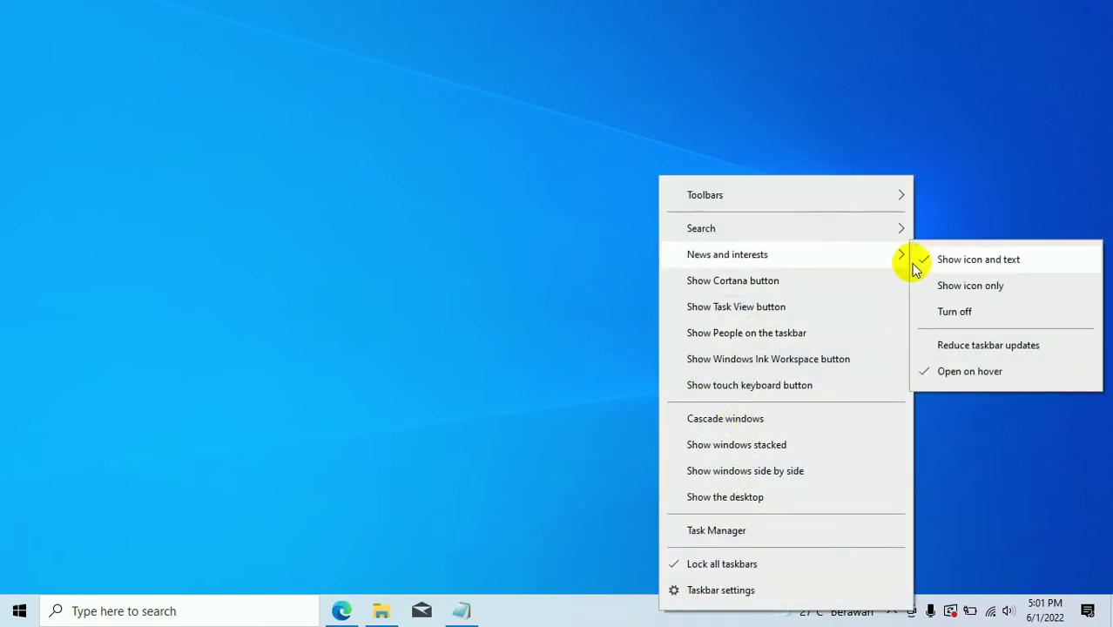
{"action": "left_click", "coordinate": [955, 313]}
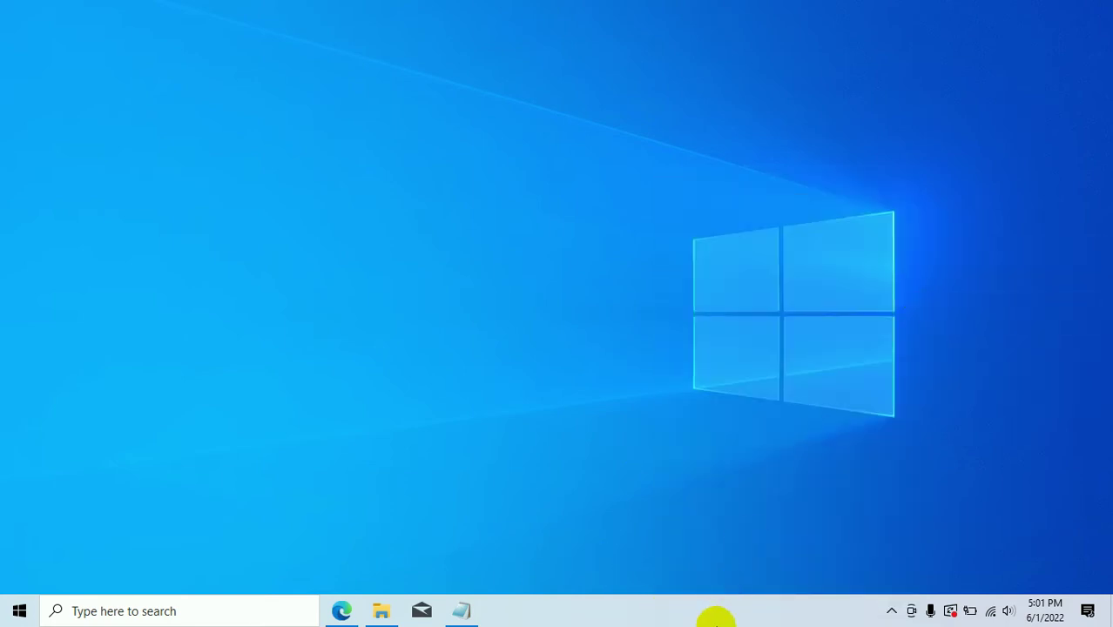
- Reduce the taskbar search box to the search icon only
{"action": "right_click", "coordinate": [726, 615]}
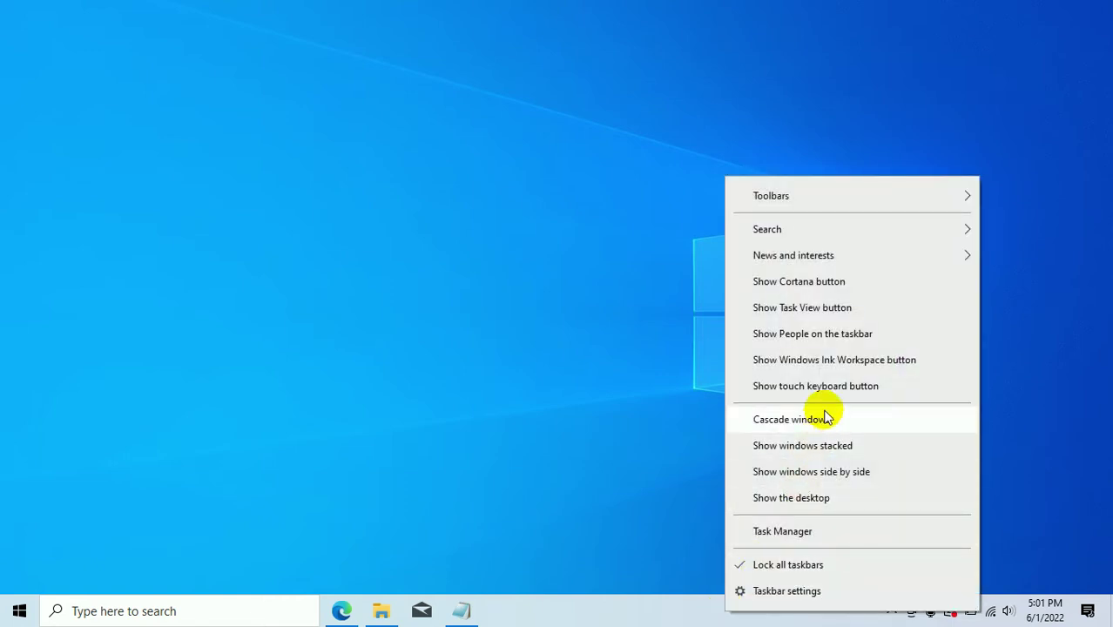
{"action": "mouse_move", "coordinate": [824, 231]}
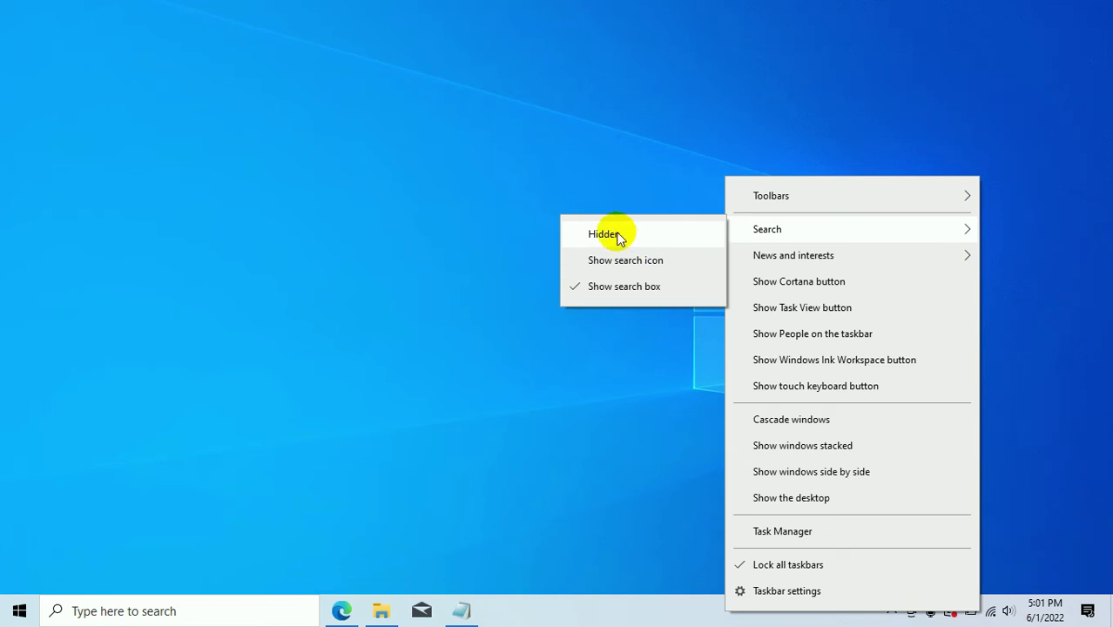
{"action": "left_click", "coordinate": [624, 260]}
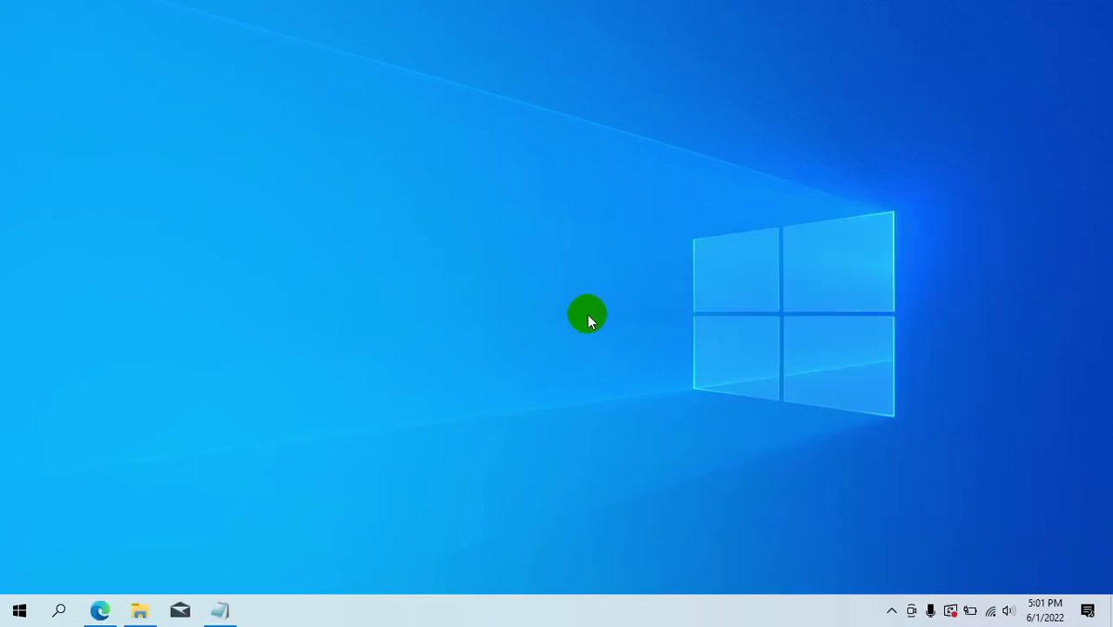
- Turn on small taskbar buttons in the taskbar settings and close the Settings window
{"action": "right_click", "coordinate": [714, 615]}
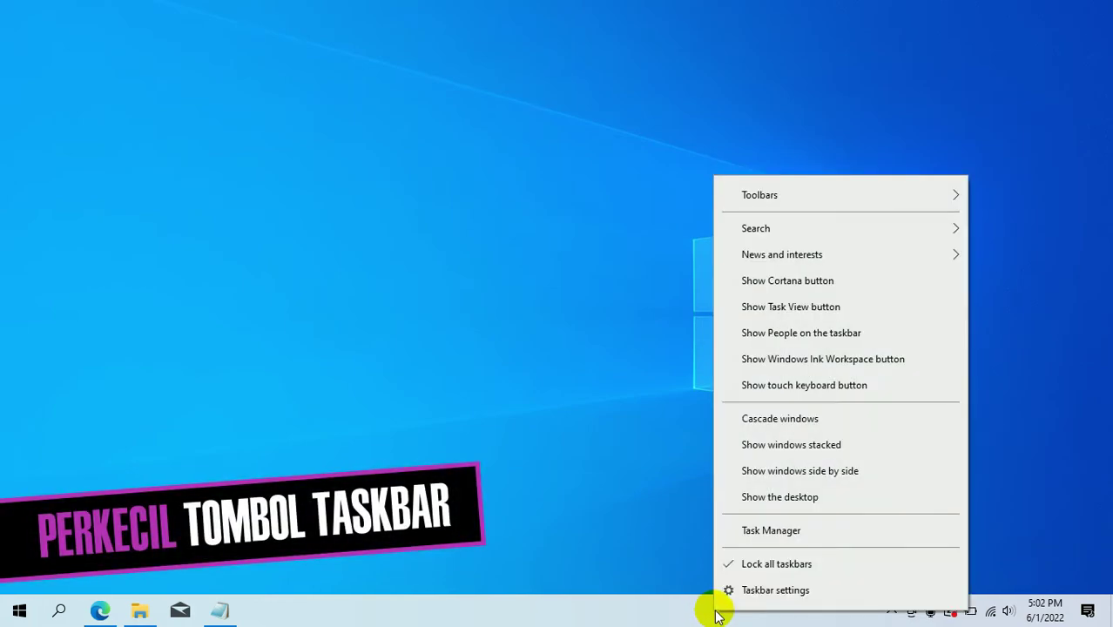
{"action": "left_click", "coordinate": [815, 593]}
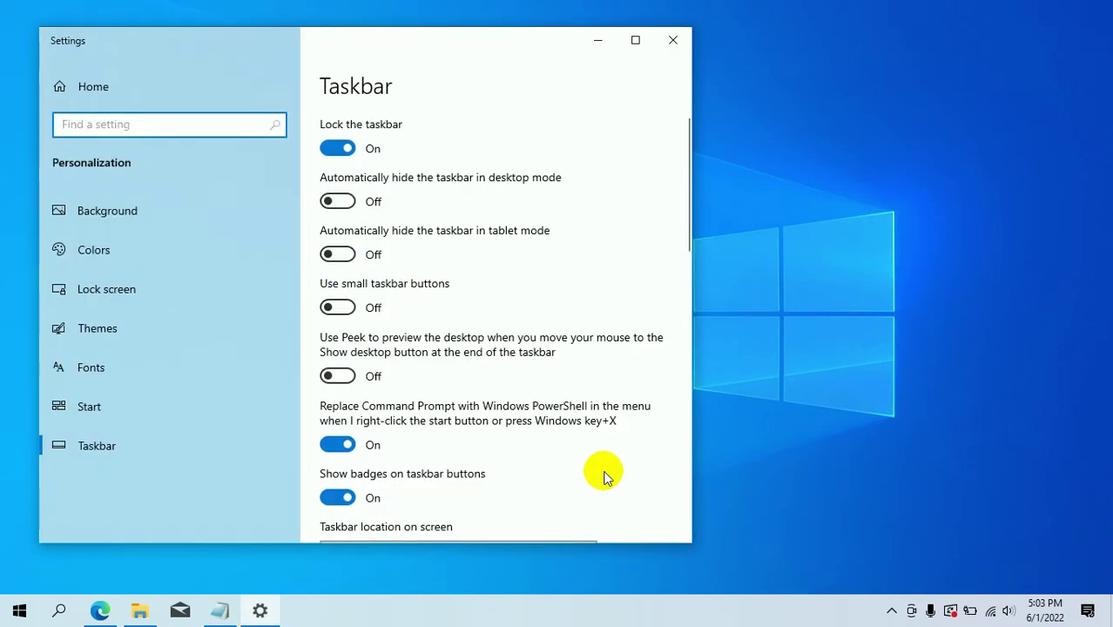
{"action": "left_click", "coordinate": [343, 309]}
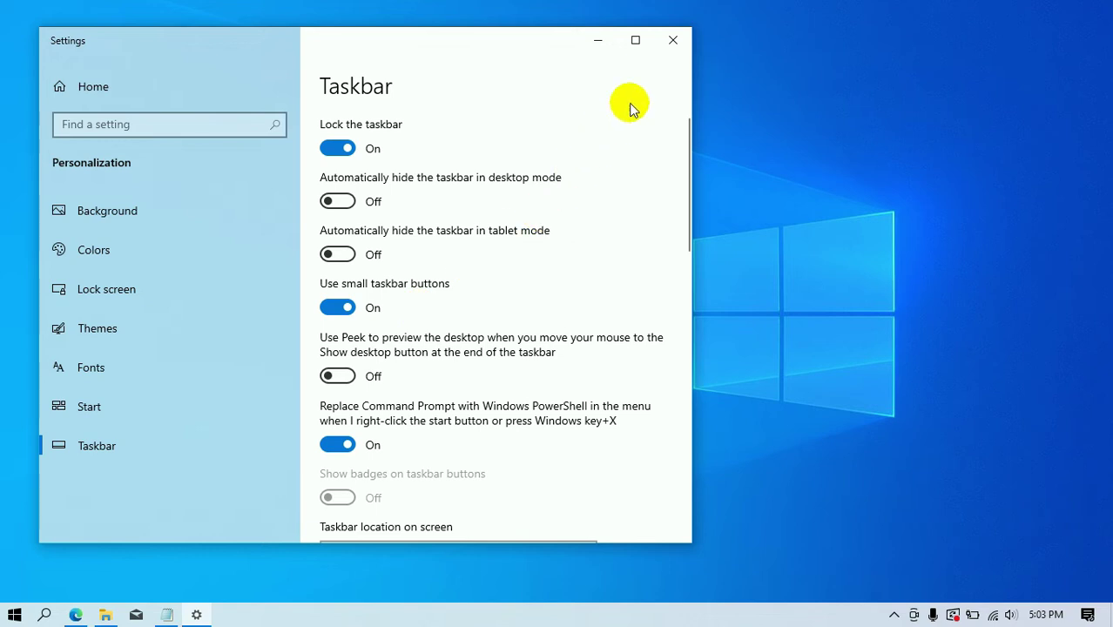
{"action": "left_click", "coordinate": [682, 46]}
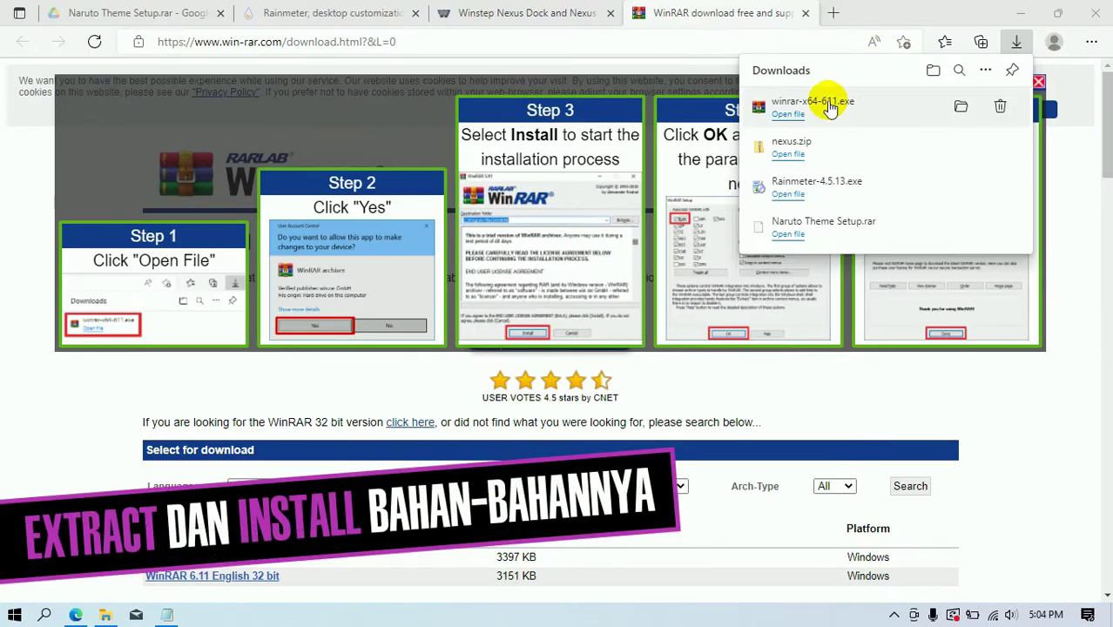
- Open the Downloads folder from the browser's download list to get at the downloaded setup files
{"action": "left_click", "coordinate": [933, 73]}
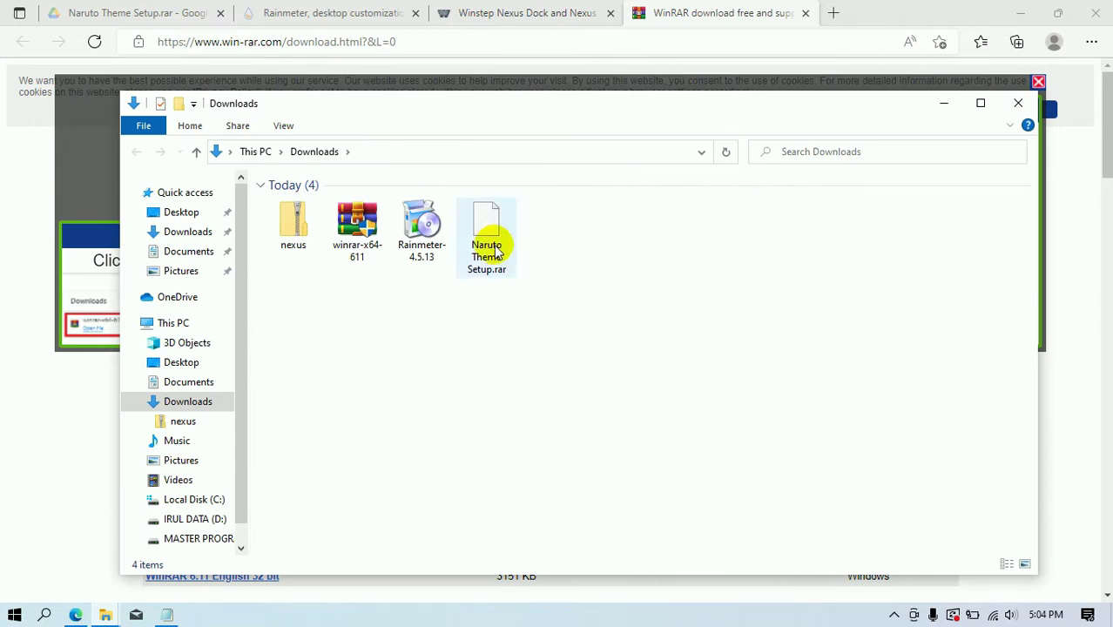
{"action": "left_click", "coordinate": [490, 240]}
{"action": "left_click", "coordinate": [355, 240]}
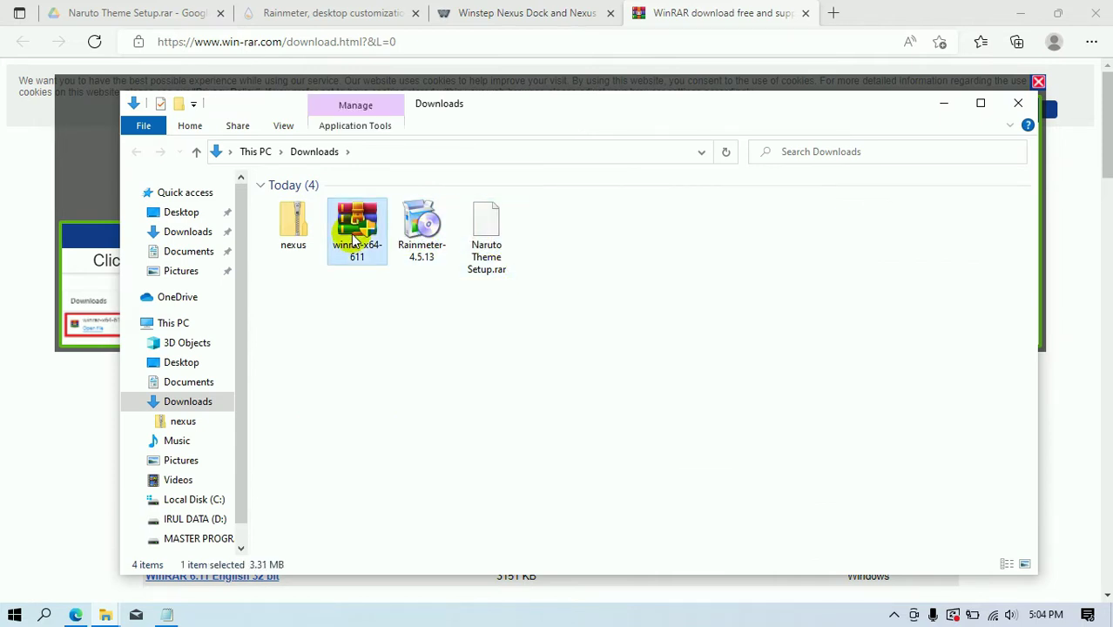
{"action": "left_click", "coordinate": [283, 224]}
{"action": "left_click", "coordinate": [355, 313]}
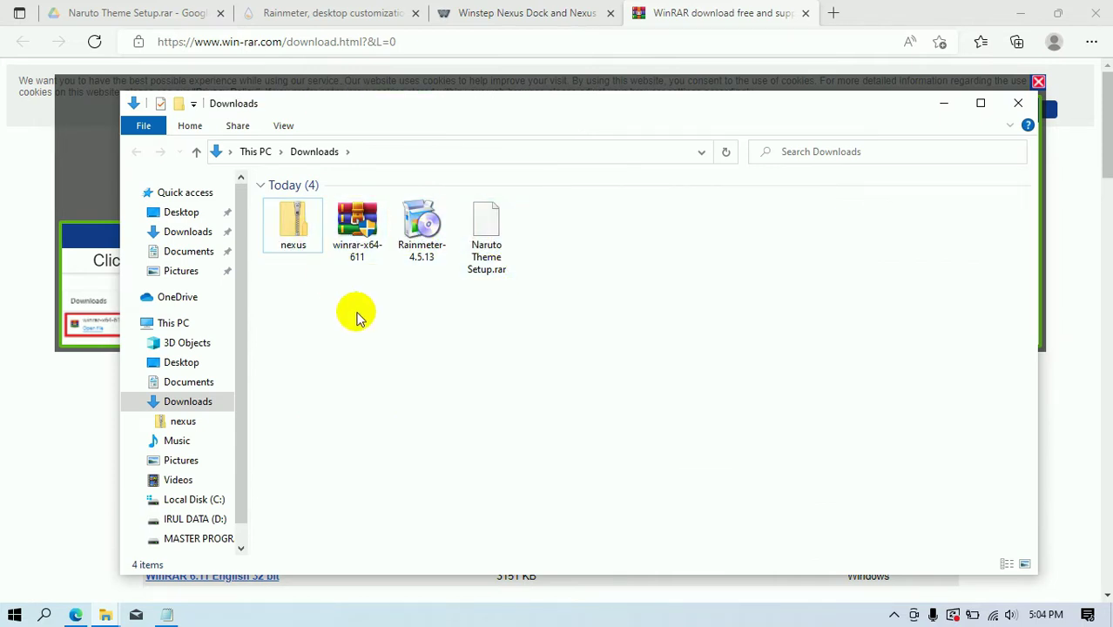
- Run the winrar-x64-611 installer from the Downloads folder and start the WinRAR installation
{"action": "left_click", "coordinate": [367, 231]}
{"action": "right_click", "coordinate": [360, 243]}
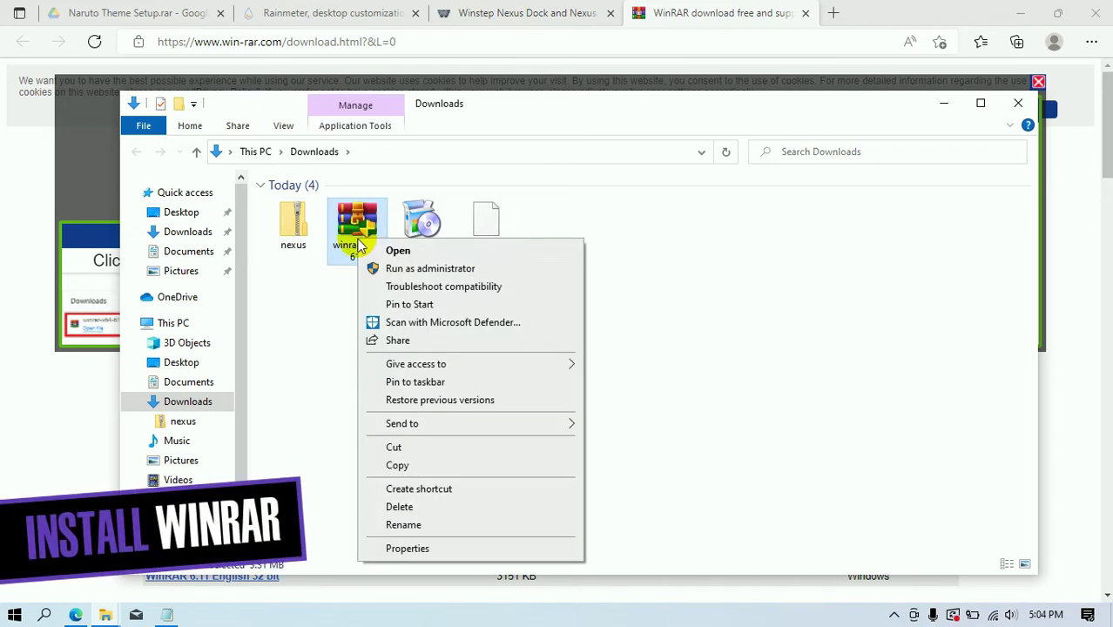
{"action": "left_click", "coordinate": [400, 252]}
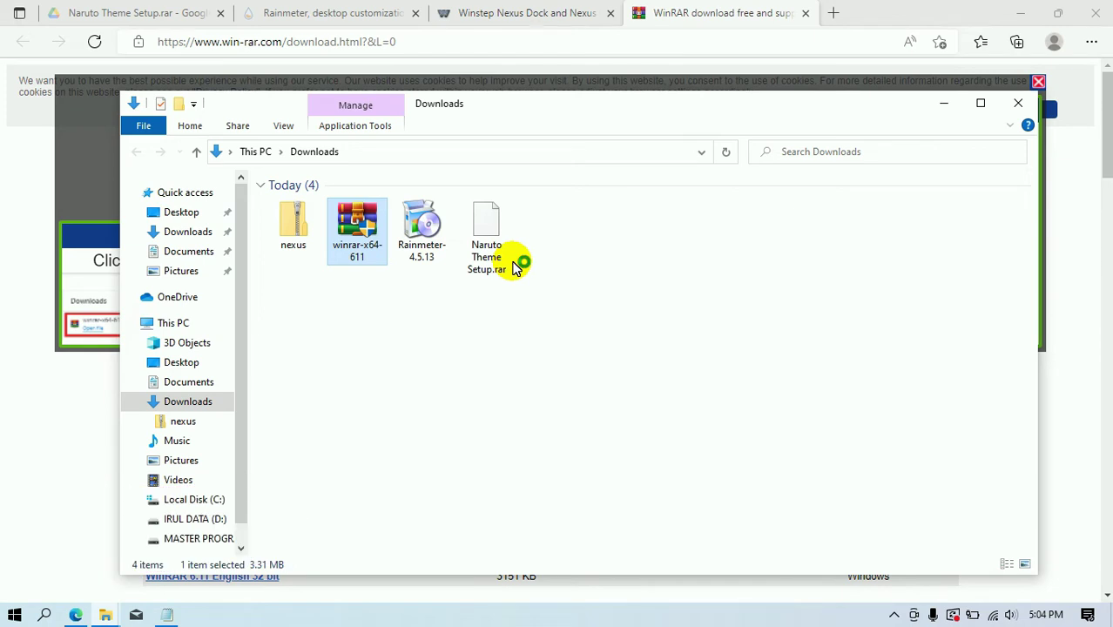
{"action": "left_click", "coordinate": [533, 477]}
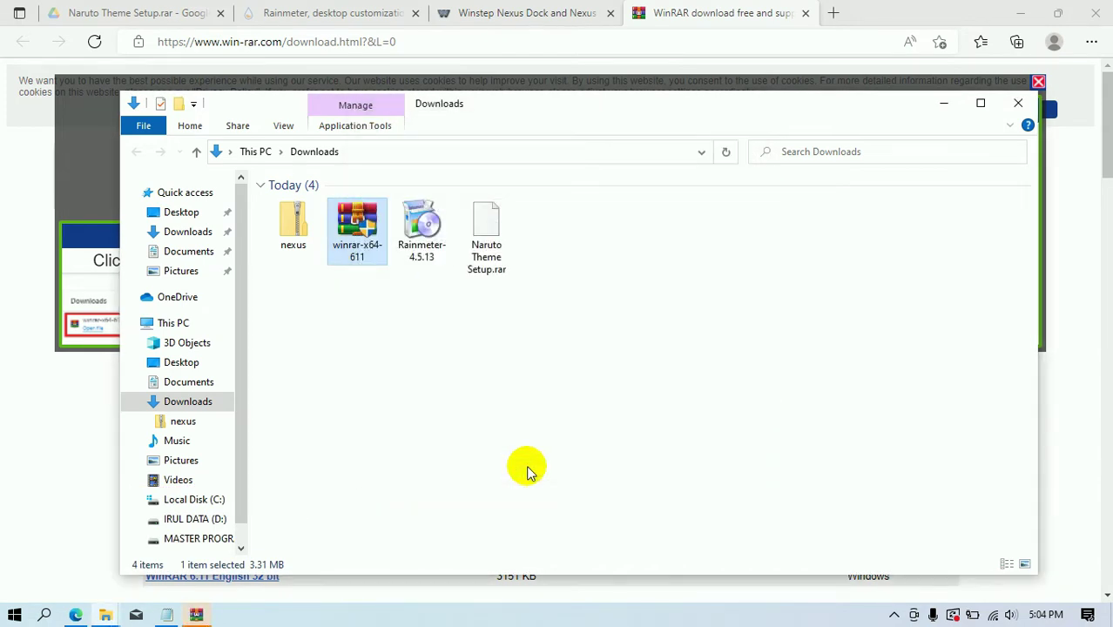
- Minimize the browser, finish the WinRAR setup with its default associations and integration options, and close the WinRAR shortcuts folder
{"action": "left_click", "coordinate": [1017, 16]}
{"action": "left_click", "coordinate": [1018, 13]}
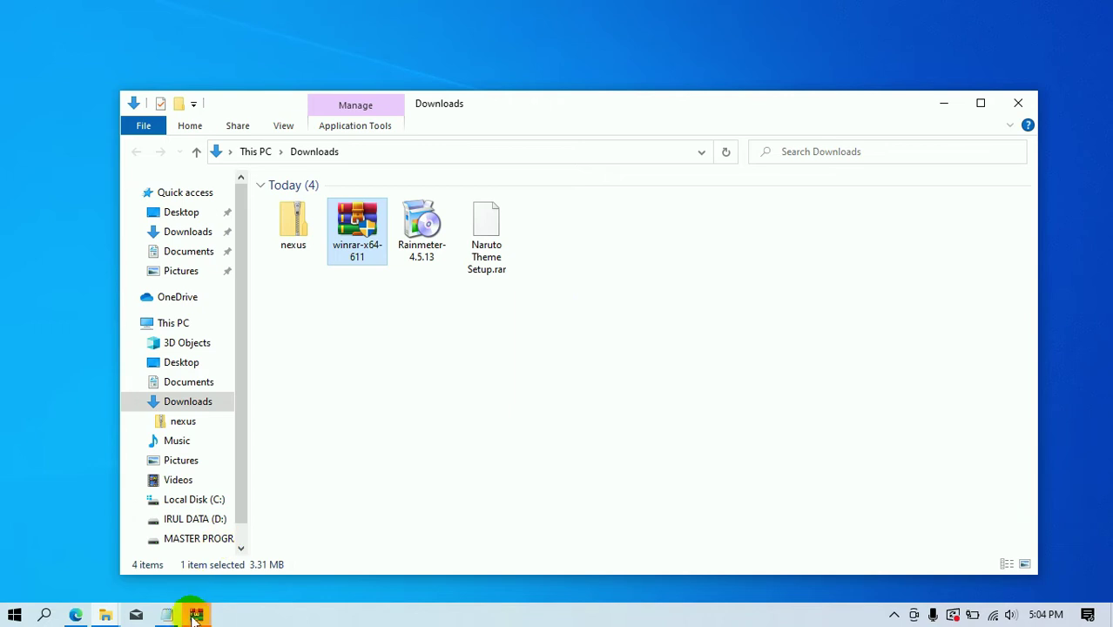
{"action": "left_click", "coordinate": [195, 615]}
{"action": "left_click", "coordinate": [528, 464]}
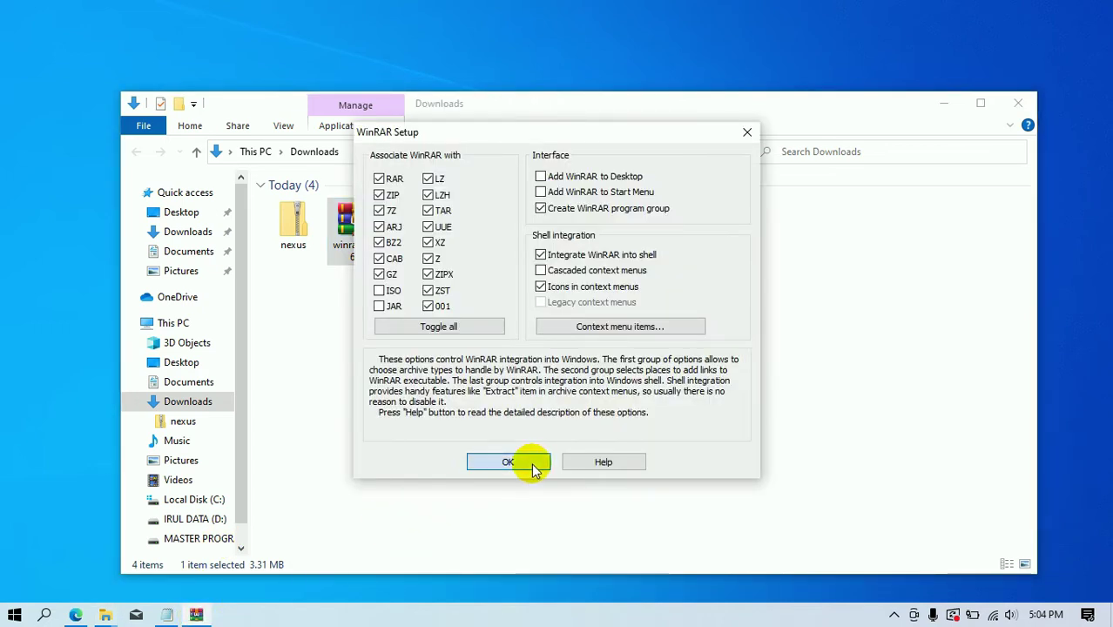
{"action": "left_click", "coordinate": [562, 463]}
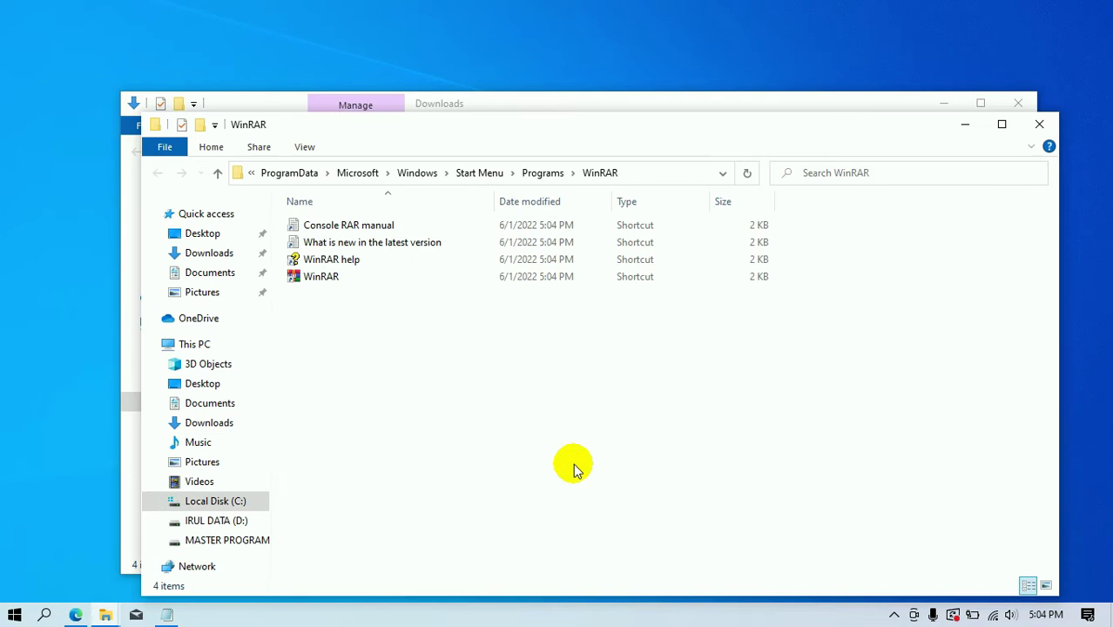
{"action": "left_click", "coordinate": [1038, 124]}
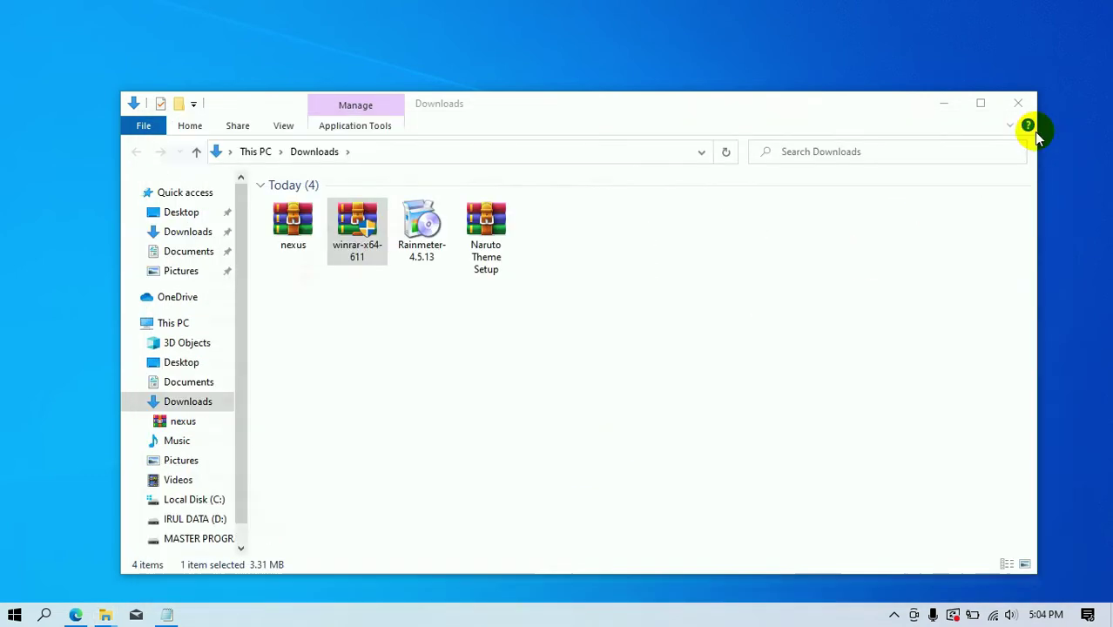
{"action": "left_click", "coordinate": [613, 335]}
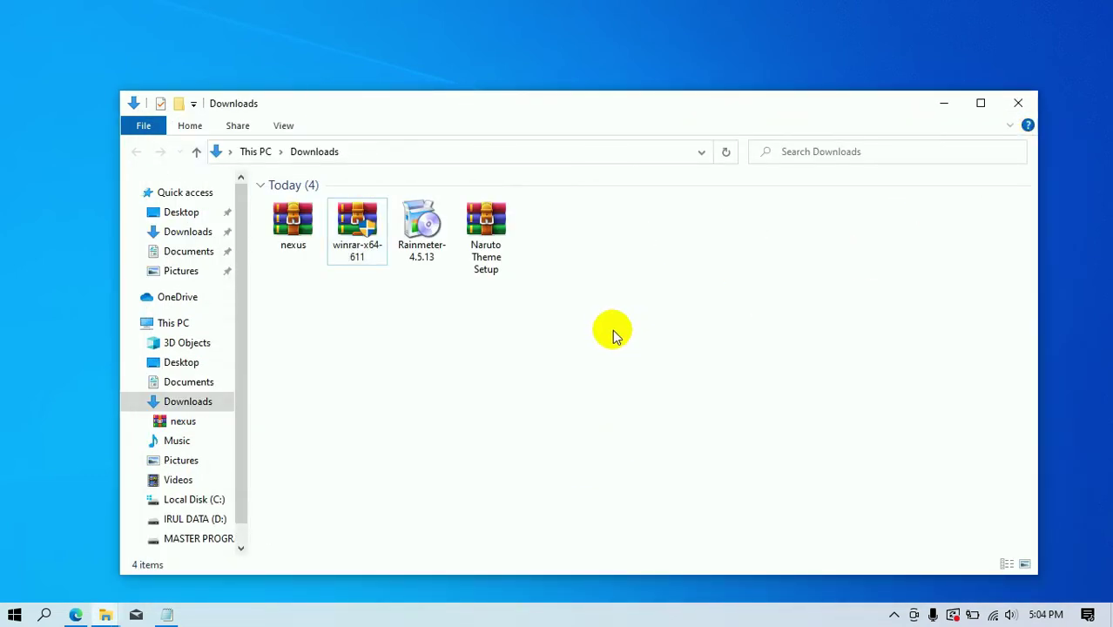
- Extract the Naruto Theme Setup archive into its own "Naruto Theme Setup" folder in Downloads
{"action": "left_click", "coordinate": [486, 229]}
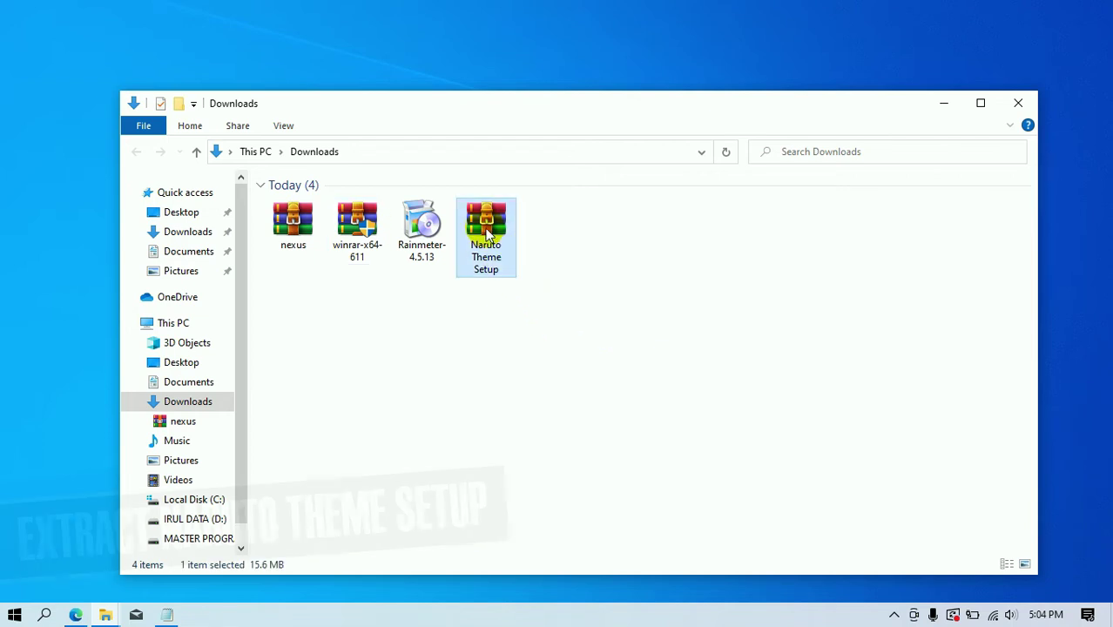
{"action": "right_click", "coordinate": [485, 229]}
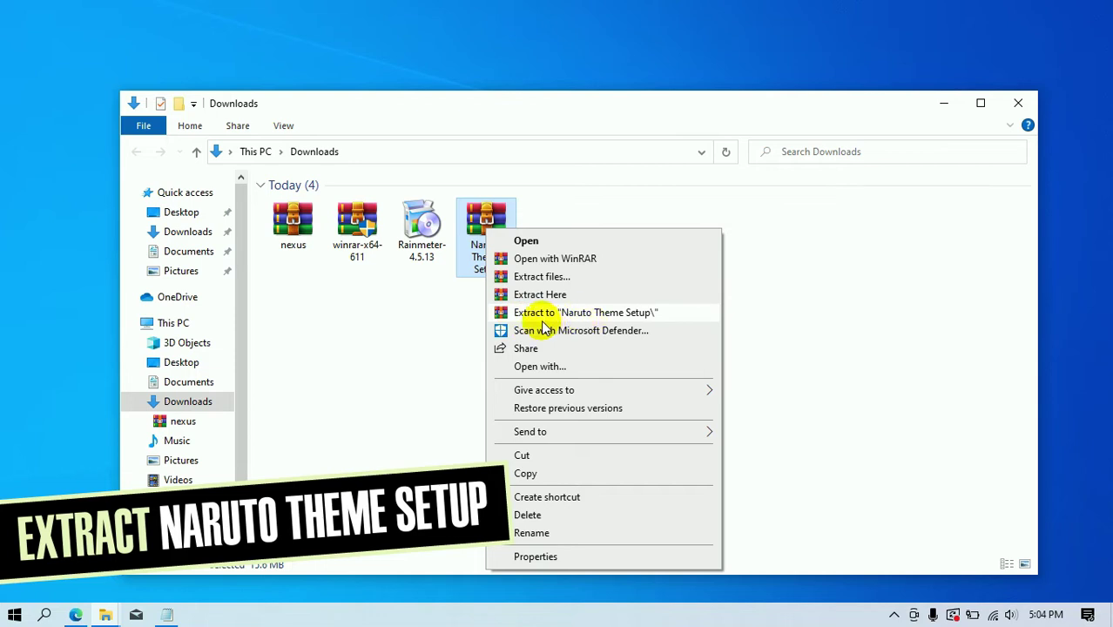
{"action": "left_click", "coordinate": [641, 310]}
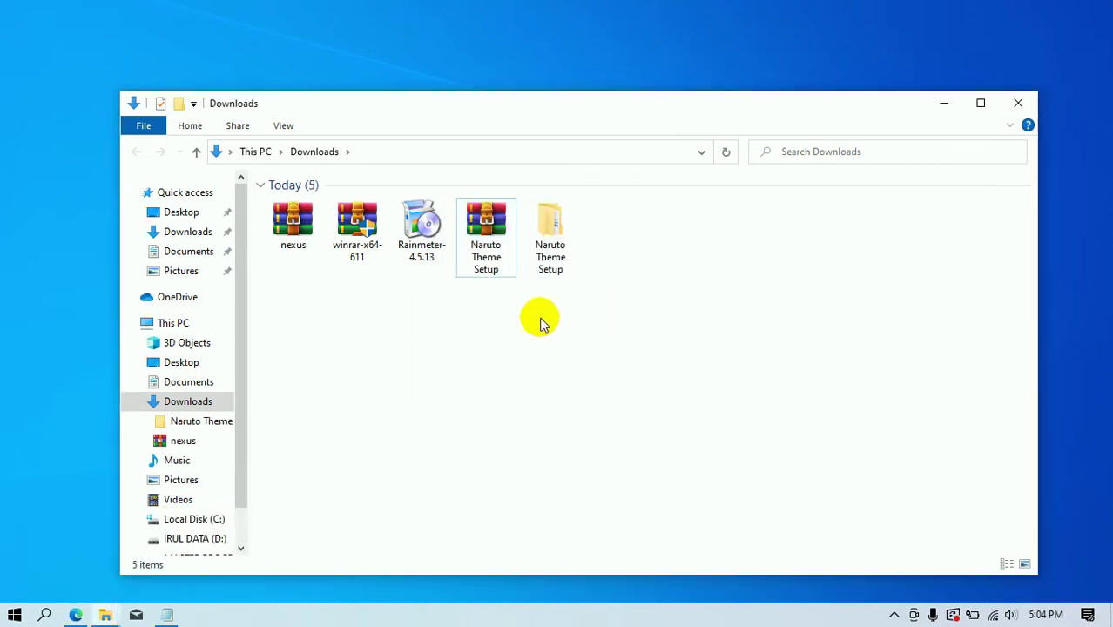
{"action": "left_click", "coordinate": [293, 235]}
{"action": "right_click", "coordinate": [294, 246]}
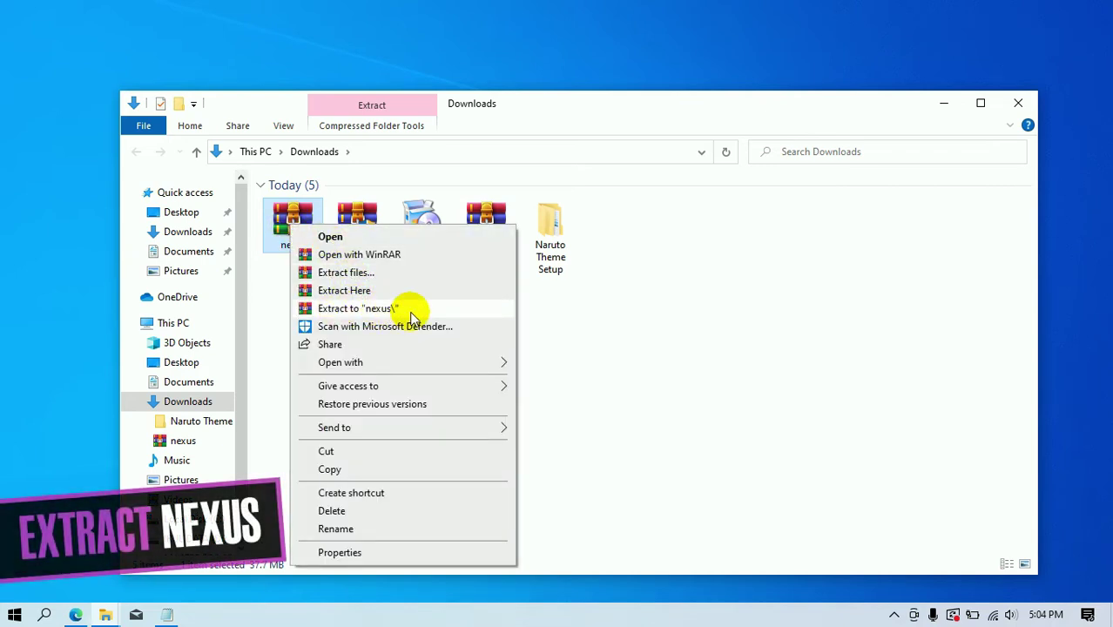
{"action": "left_click", "coordinate": [698, 315]}
- Copy the dock_icons folder from Nexus Dock inside the extracted Naruto Theme Setup folder
{"action": "left_click", "coordinate": [553, 243]}
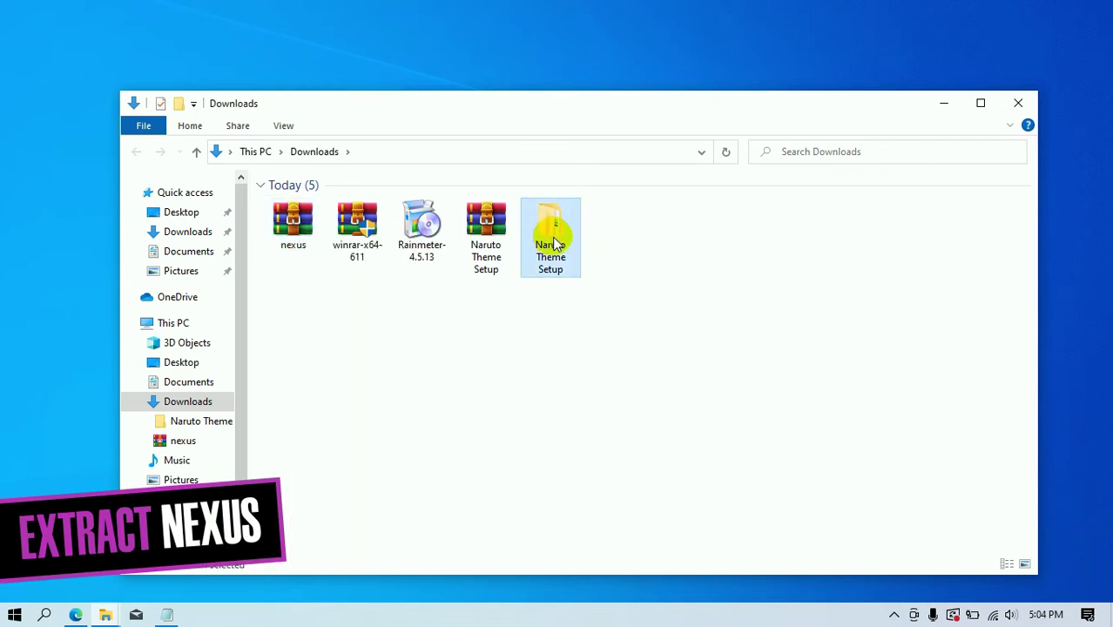
{"action": "double_click", "coordinate": [553, 243]}
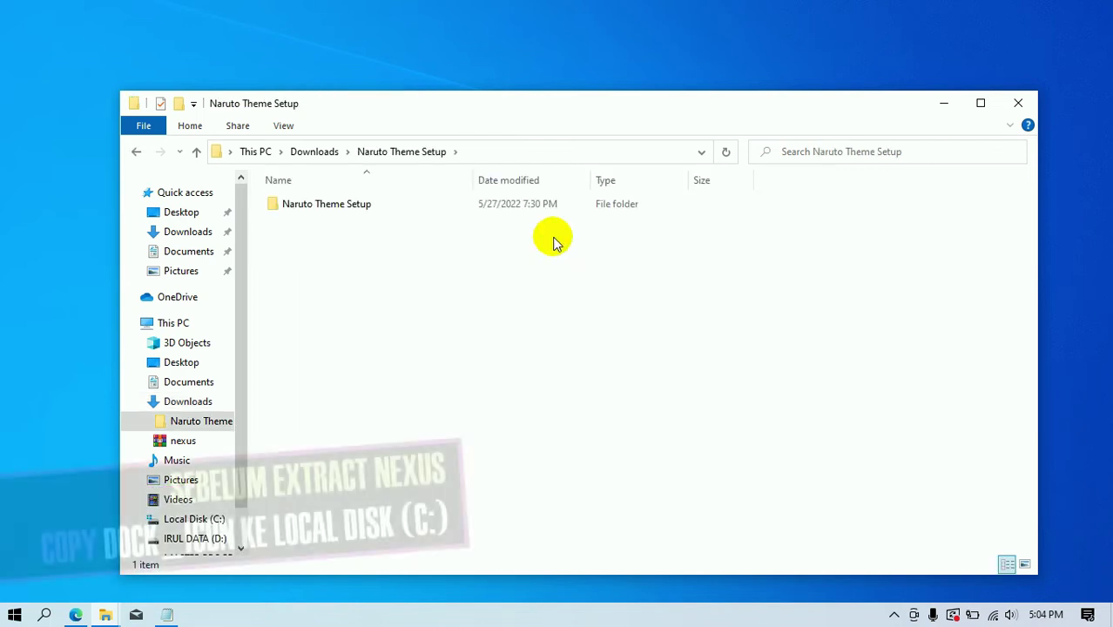
{"action": "double_click", "coordinate": [380, 214]}
{"action": "double_click", "coordinate": [315, 207]}
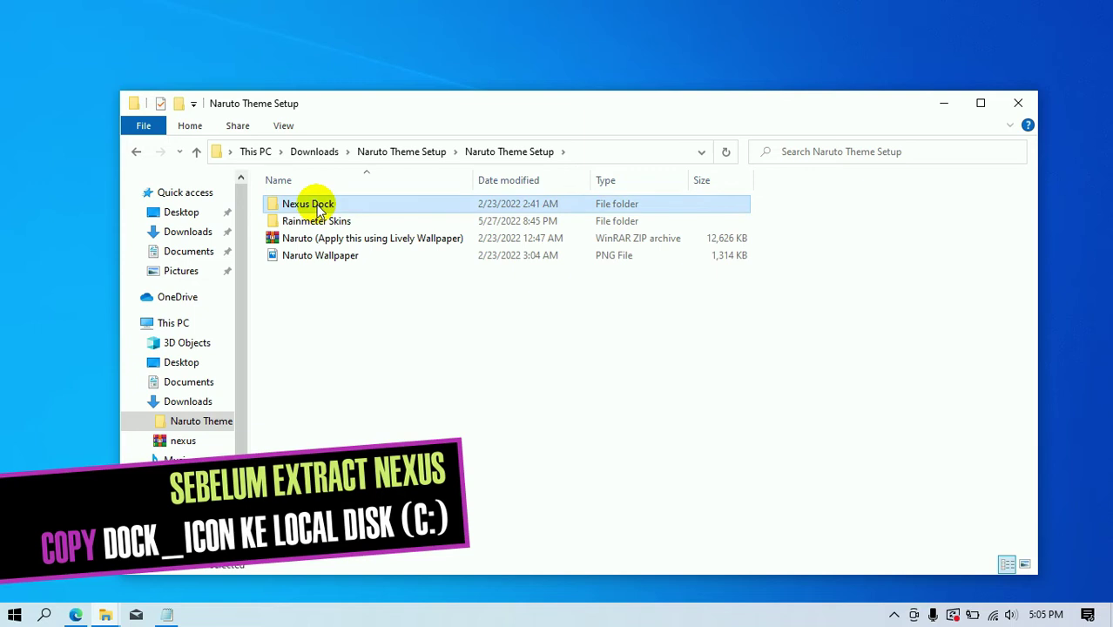
{"action": "left_click", "coordinate": [328, 224]}
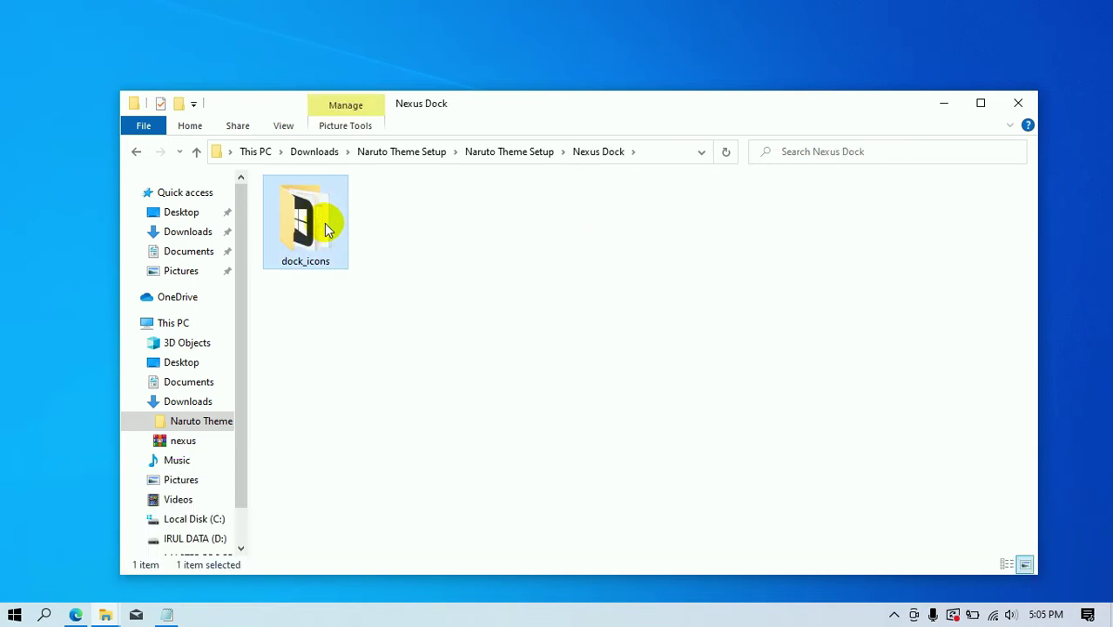
{"action": "right_click", "coordinate": [328, 229]}
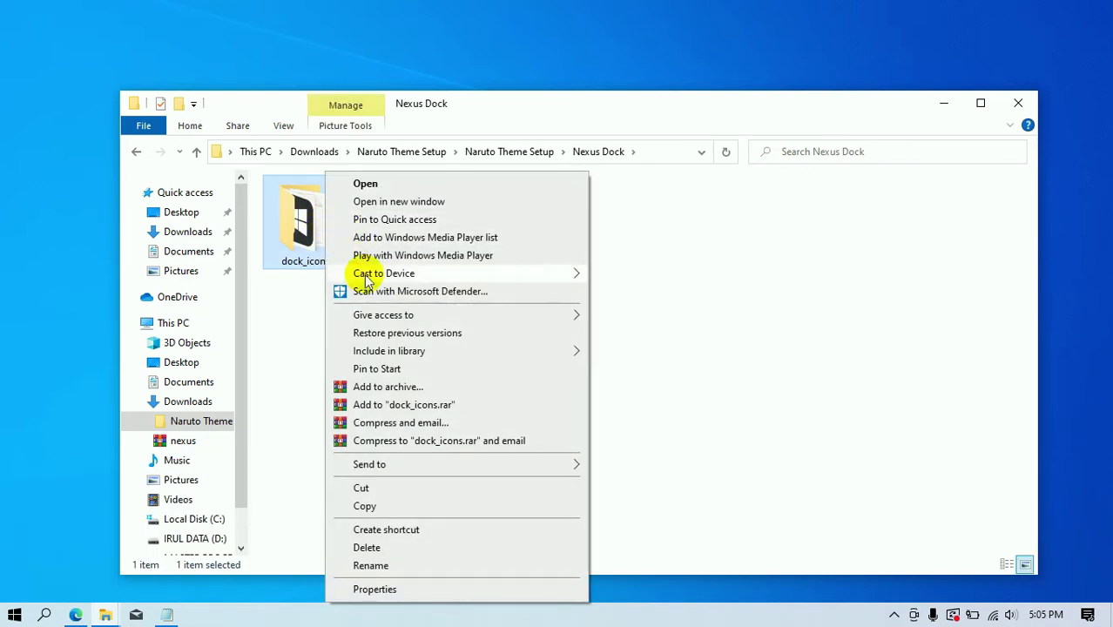
{"action": "left_click", "coordinate": [370, 512]}
- Paste the copied dock_icons folder into the root of Local Disk (C:) and return to Downloads
{"action": "left_click", "coordinate": [200, 519]}
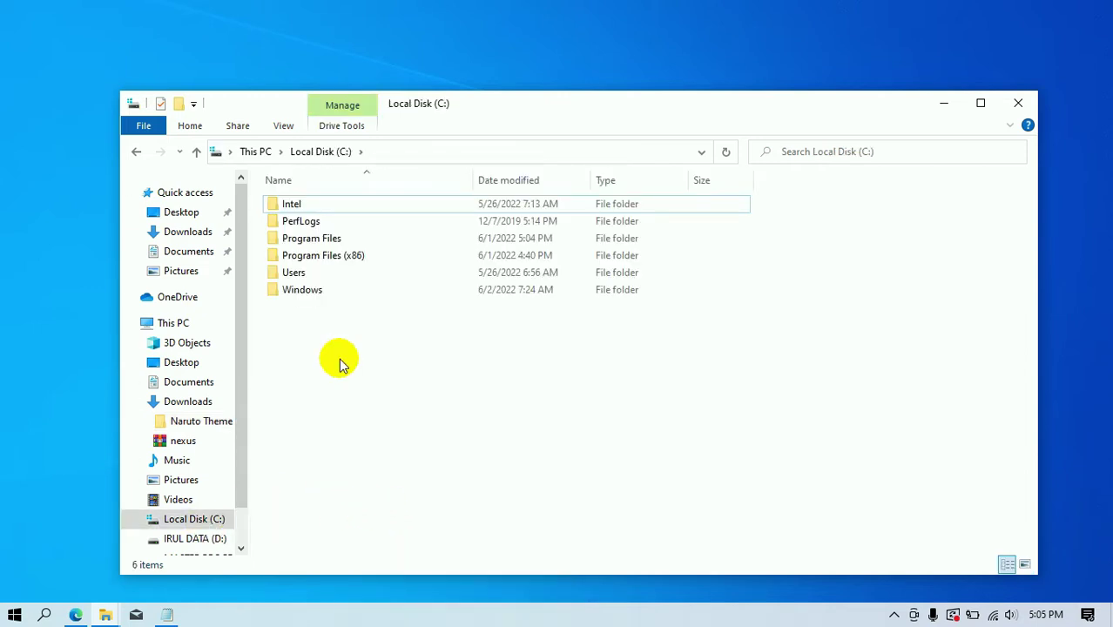
{"action": "right_click", "coordinate": [339, 359]}
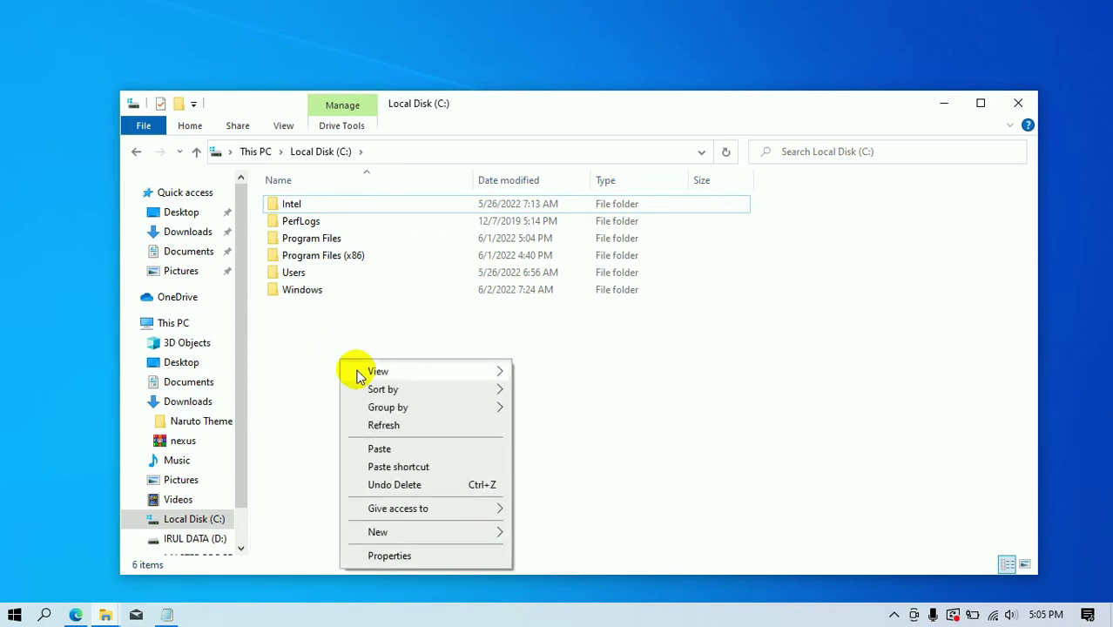
{"action": "left_click", "coordinate": [380, 449]}
{"action": "left_click", "coordinate": [399, 459]}
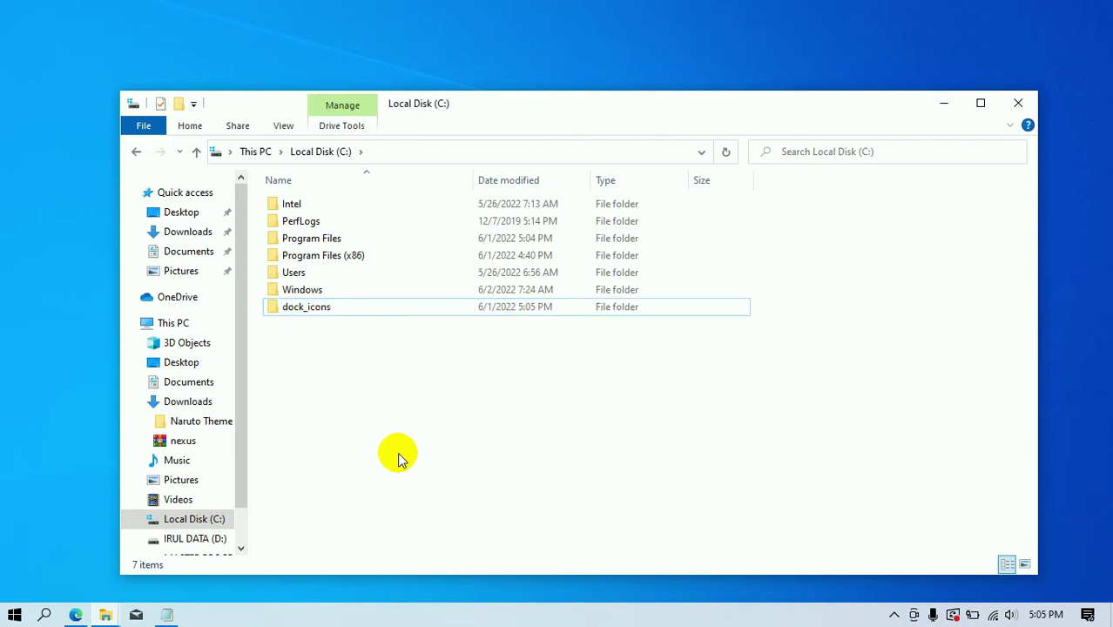
{"action": "left_click", "coordinate": [187, 234]}
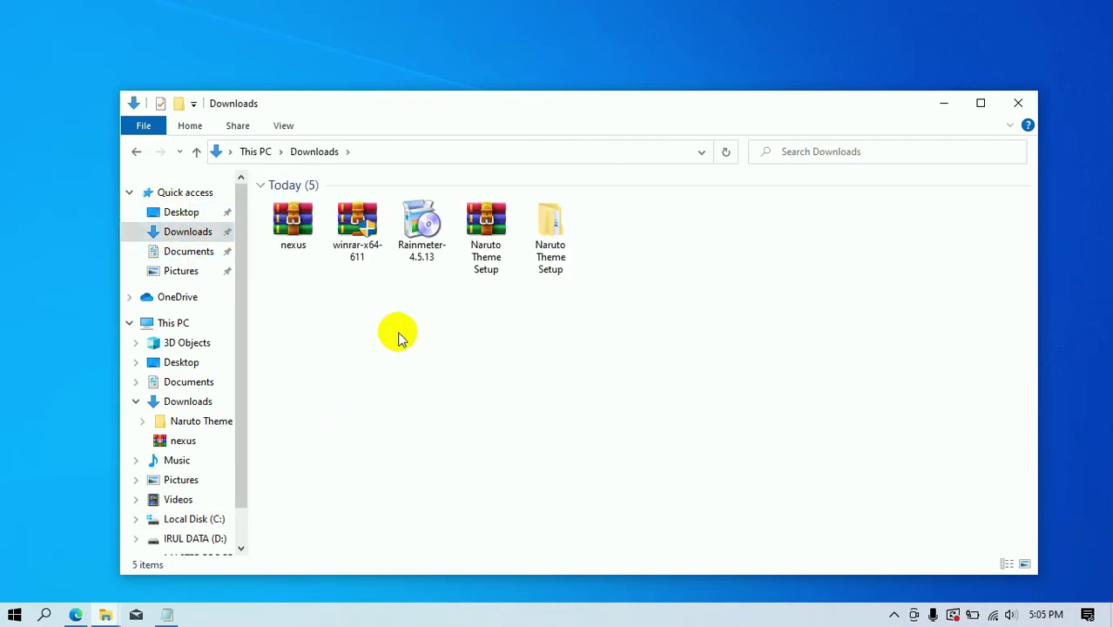
{"action": "left_click", "coordinate": [295, 228]}
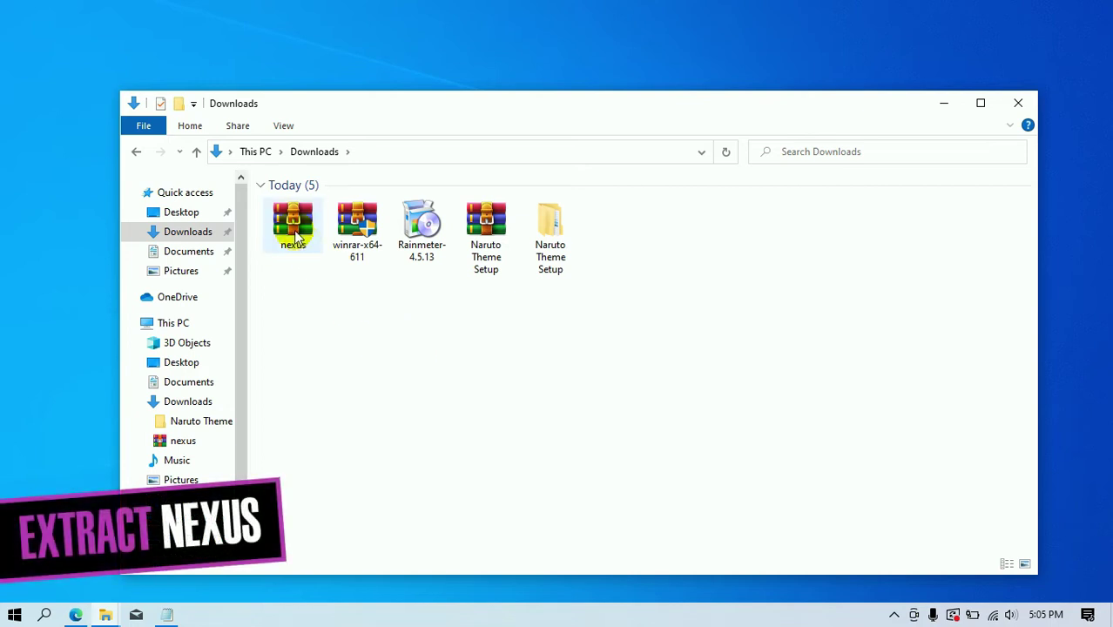
{"action": "double_click", "coordinate": [296, 233]}
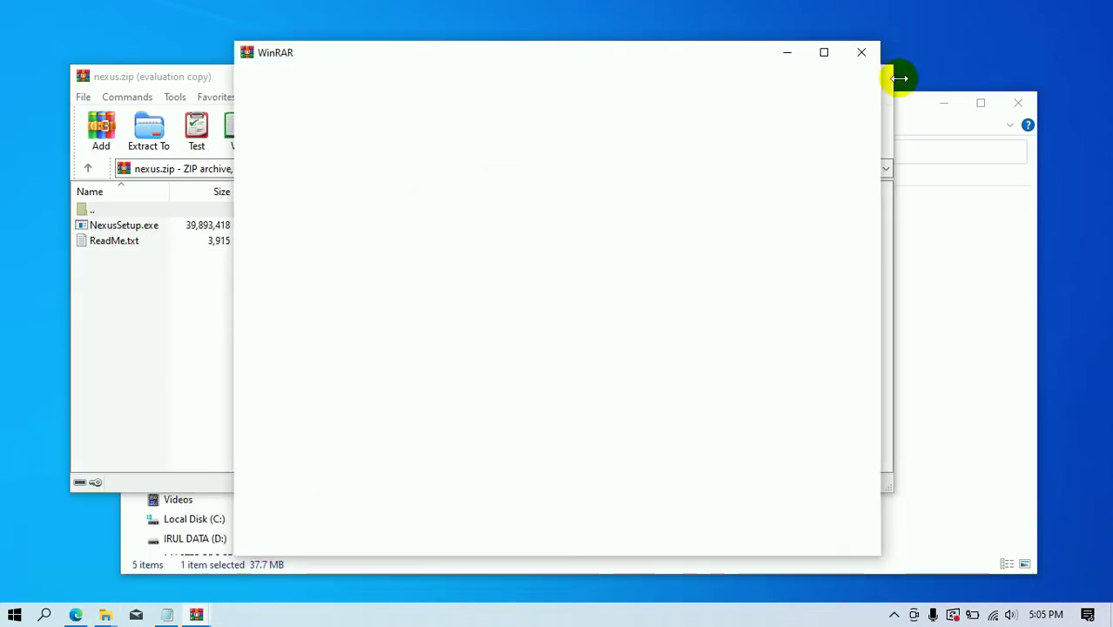
{"action": "left_click", "coordinate": [862, 53]}
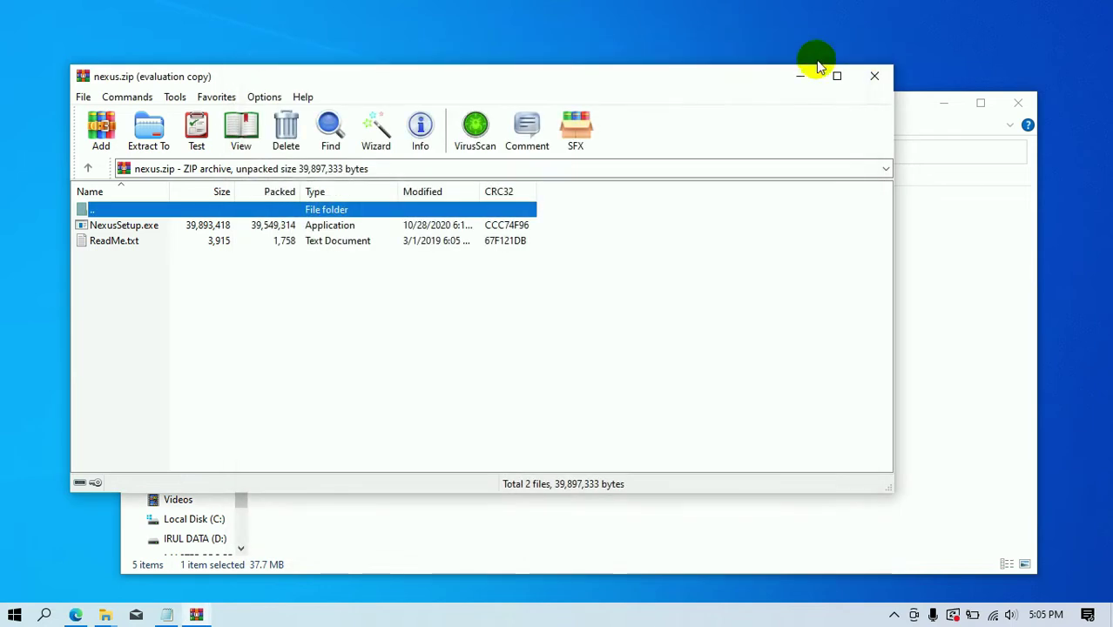
{"action": "left_click", "coordinate": [871, 76]}
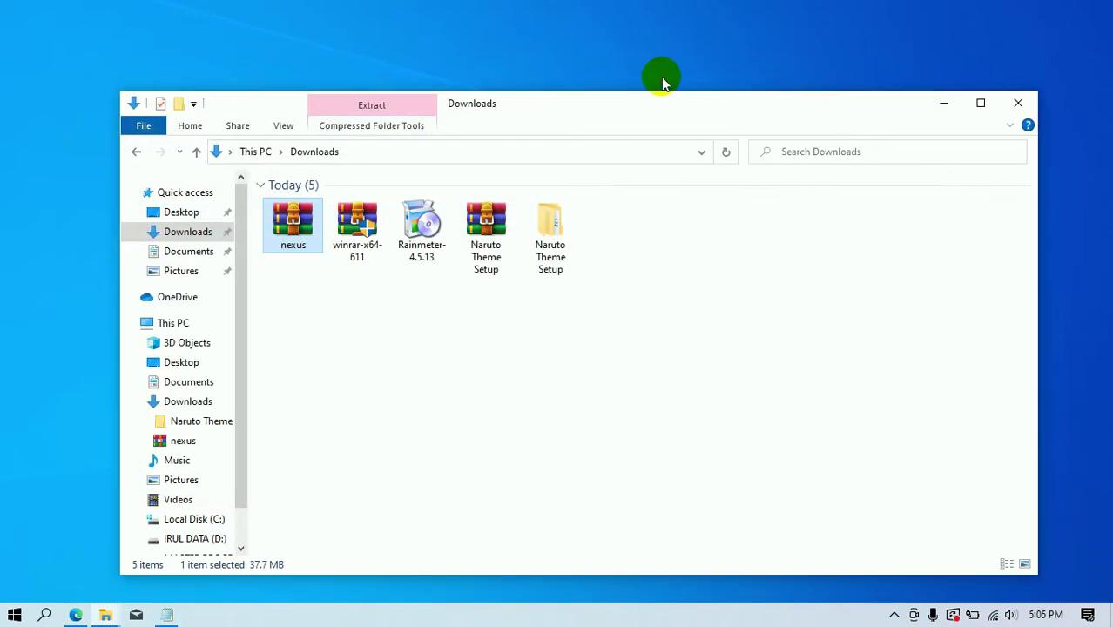
- Extract the nexus archive into its own "nexus" folder in Downloads and open that folder
{"action": "right_click", "coordinate": [296, 225]}
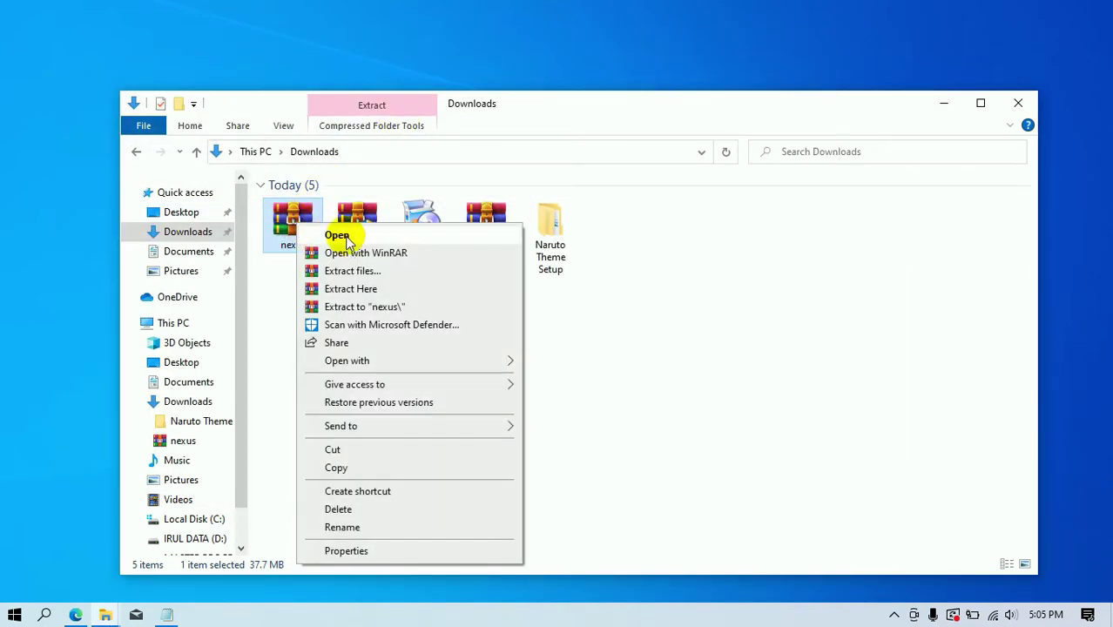
{"action": "left_click", "coordinate": [361, 309]}
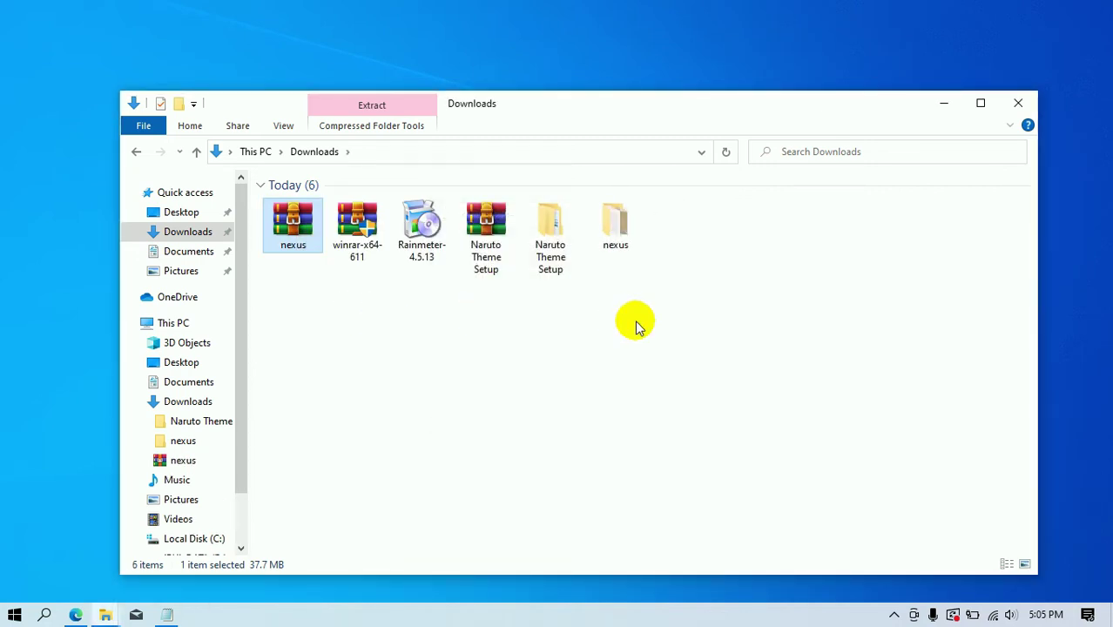
{"action": "left_click", "coordinate": [635, 322]}
{"action": "left_click", "coordinate": [616, 228]}
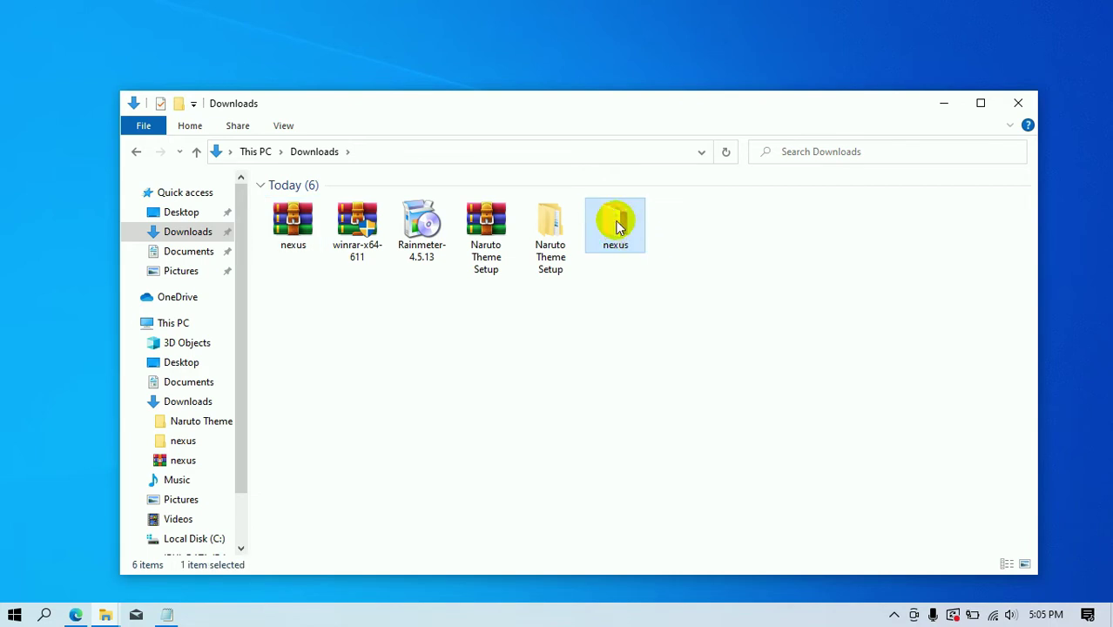
{"action": "double_click", "coordinate": [615, 226]}
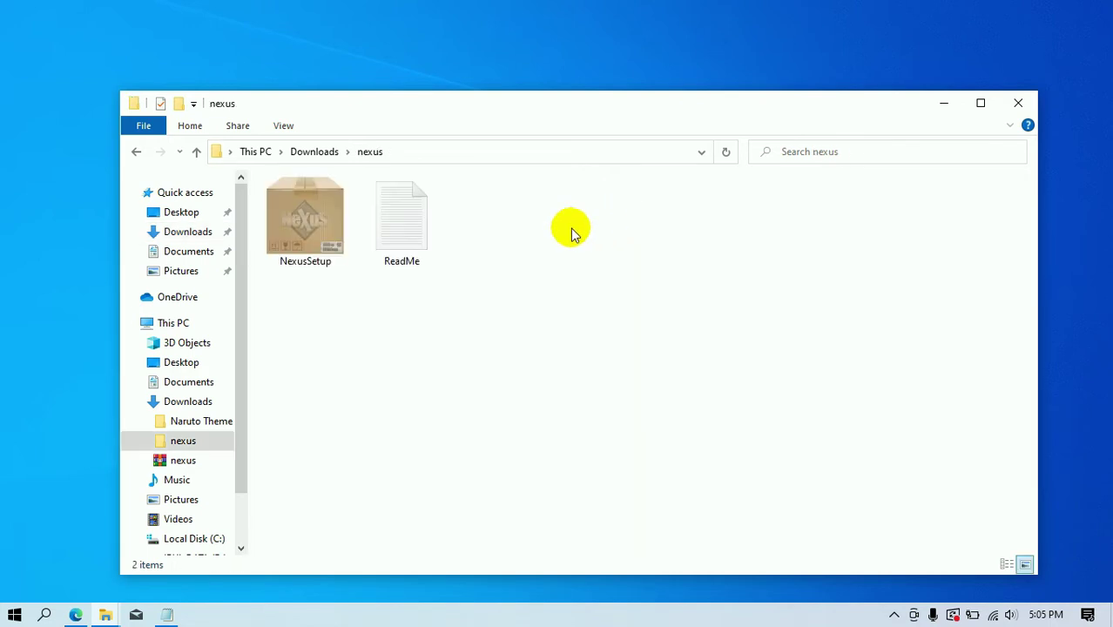
- Launch the NexusSetup installer from the extracted nexus folder and allow it to make changes
{"action": "left_click", "coordinate": [301, 221]}
{"action": "right_click", "coordinate": [301, 221]}
{"action": "left_click", "coordinate": [343, 202]}
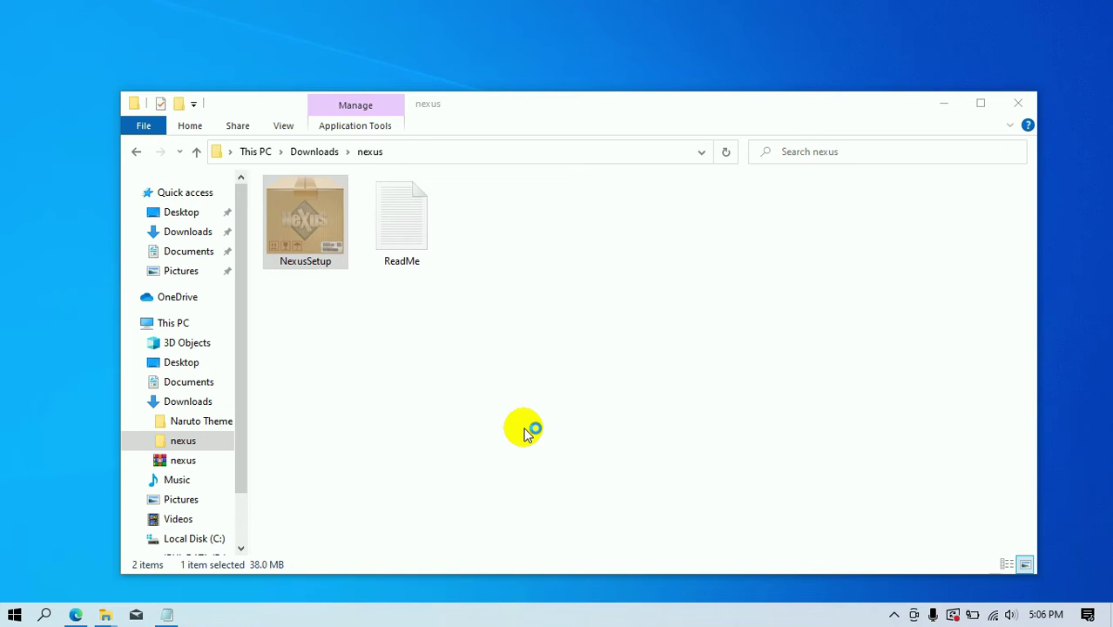
{"action": "left_click", "coordinate": [573, 345]}
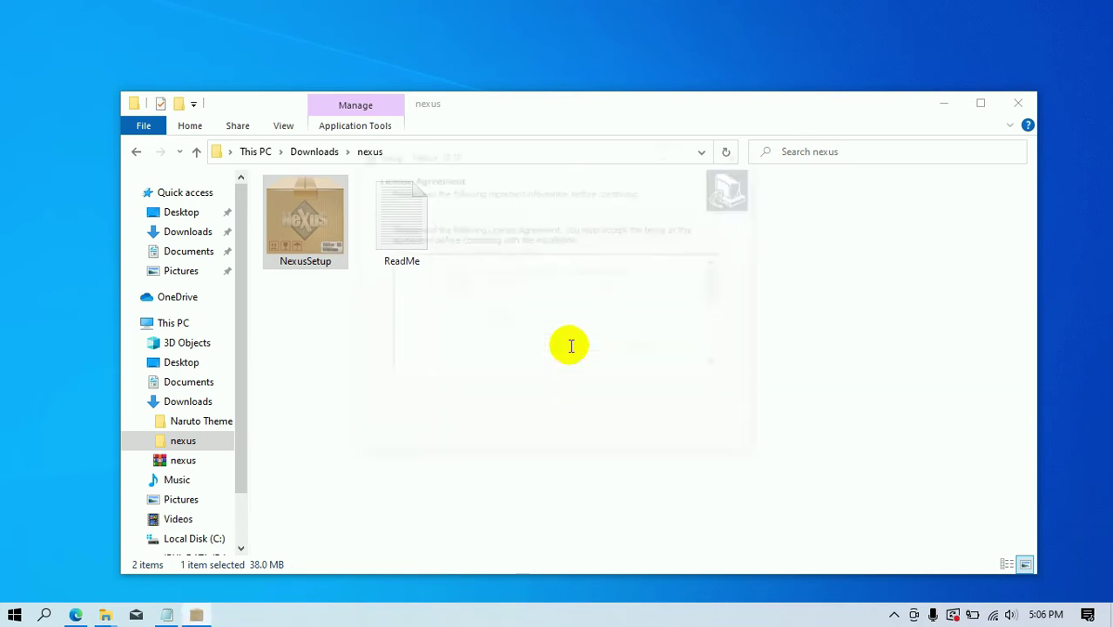
- Accept the license, install Nexus in C:\Program Files (x86)\Winstep with the default Start Menu folder, and finish with Launch Nexus enabled
{"action": "left_click", "coordinate": [470, 389]}
{"action": "left_click", "coordinate": [649, 440]}
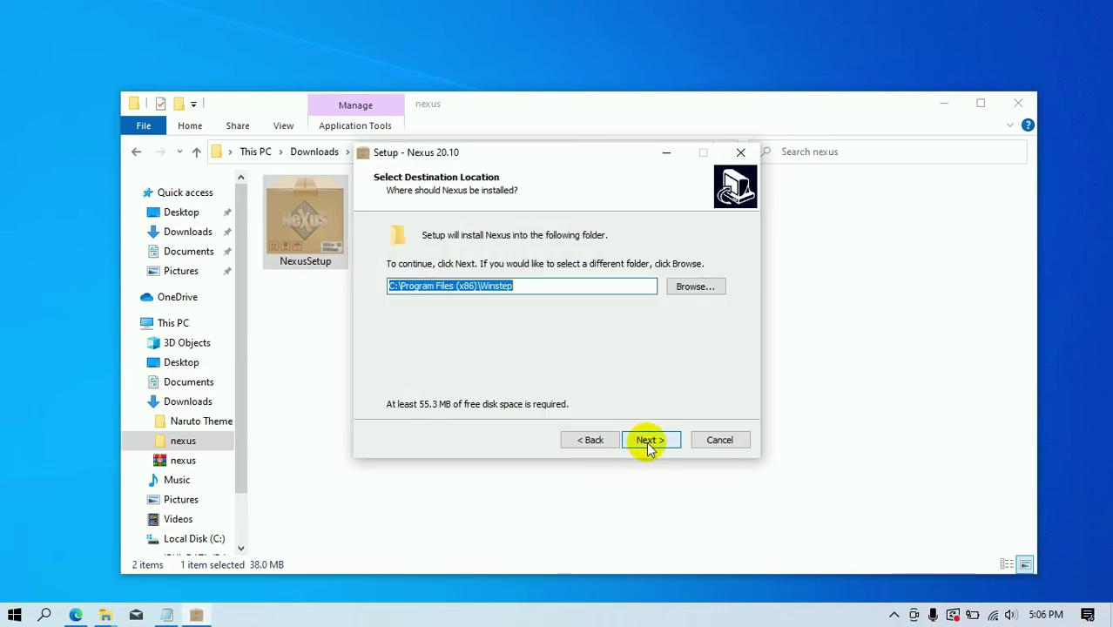
{"action": "left_click", "coordinate": [649, 439]}
{"action": "left_click", "coordinate": [649, 440]}
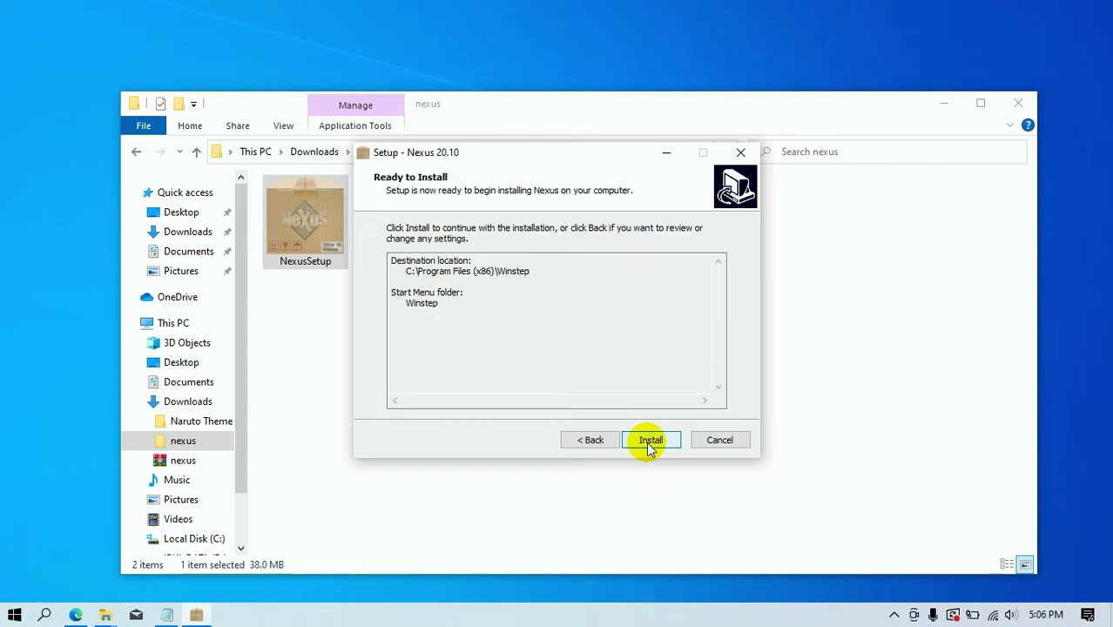
{"action": "left_click", "coordinate": [649, 439]}
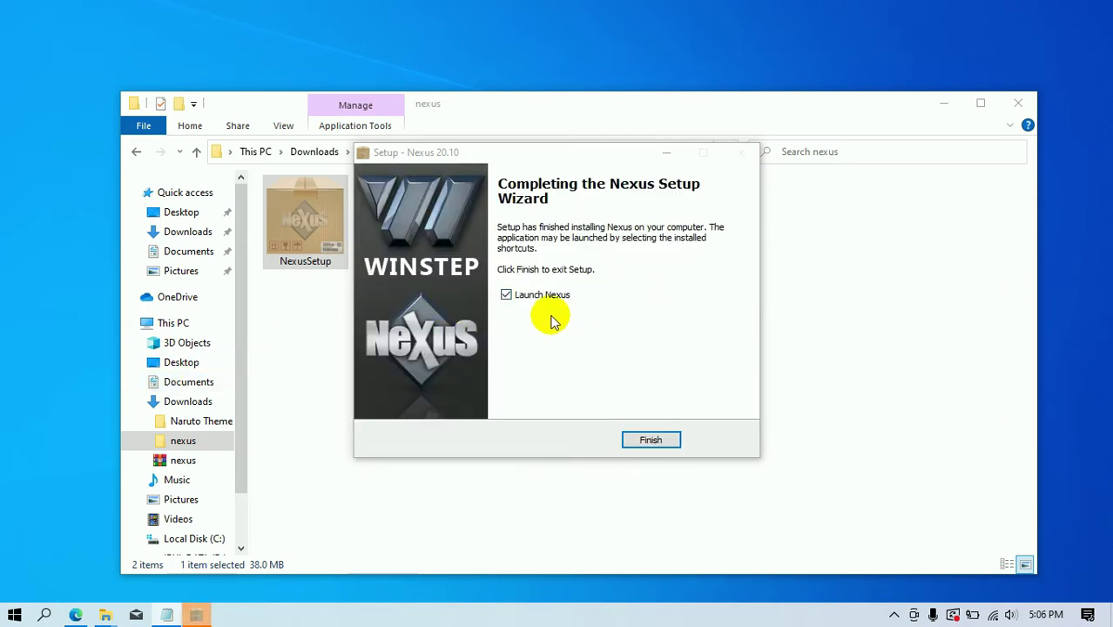
{"action": "left_click", "coordinate": [652, 440]}
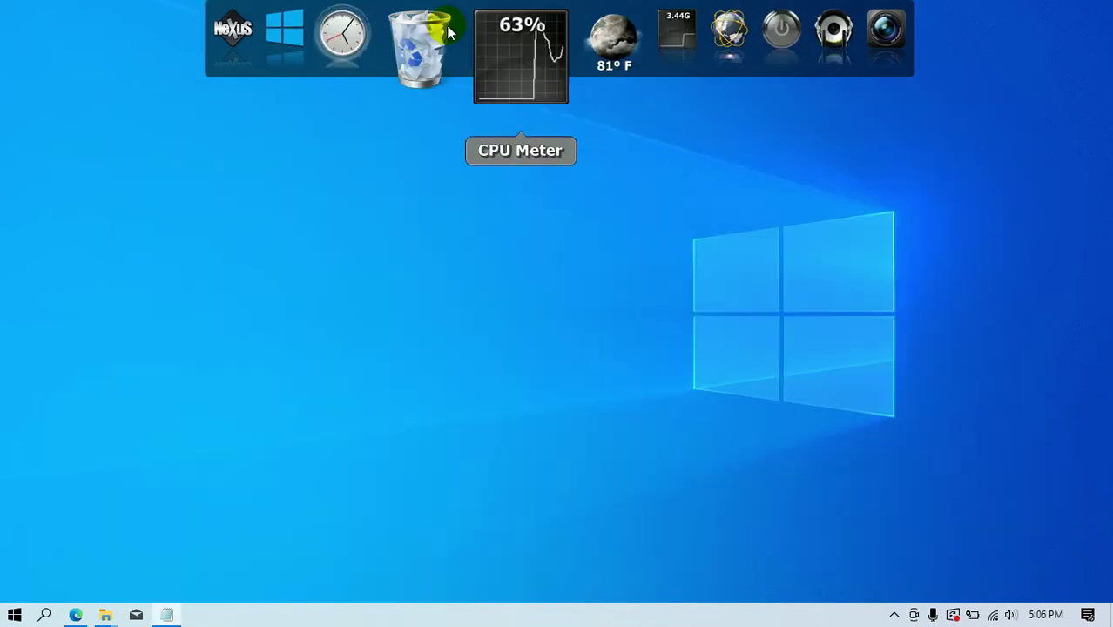
- Restore the Nexus dock configuration from the wsbackup.wbk backup in C:\dock_icons using the dock's advanced preferences, and confirm the preferences
{"action": "right_click", "coordinate": [297, 31]}
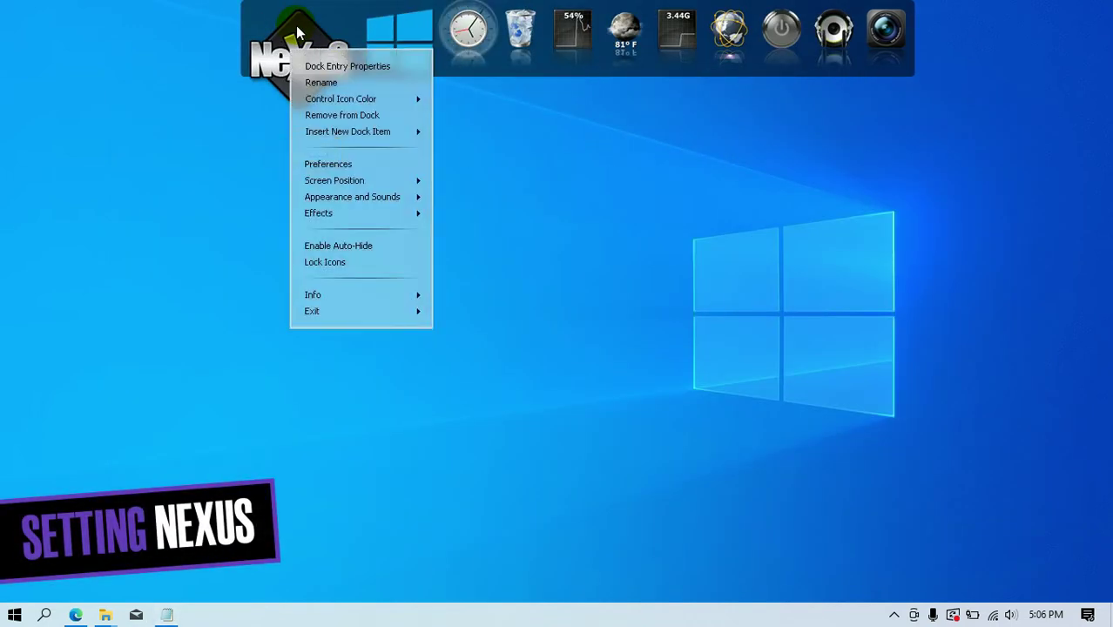
{"action": "left_click", "coordinate": [355, 167]}
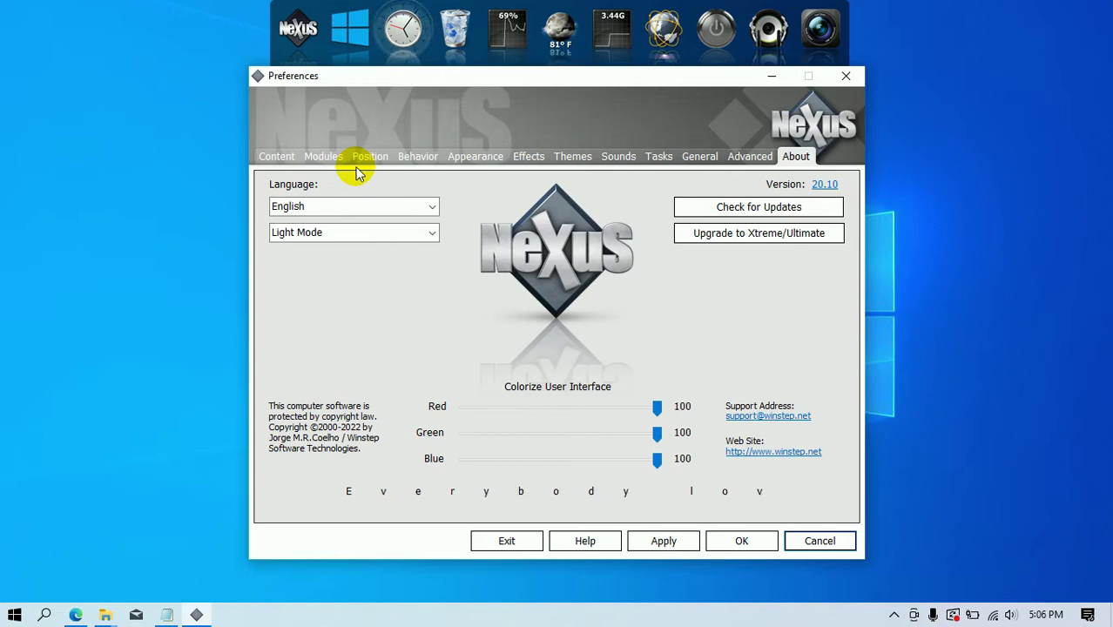
{"action": "left_click", "coordinate": [749, 157]}
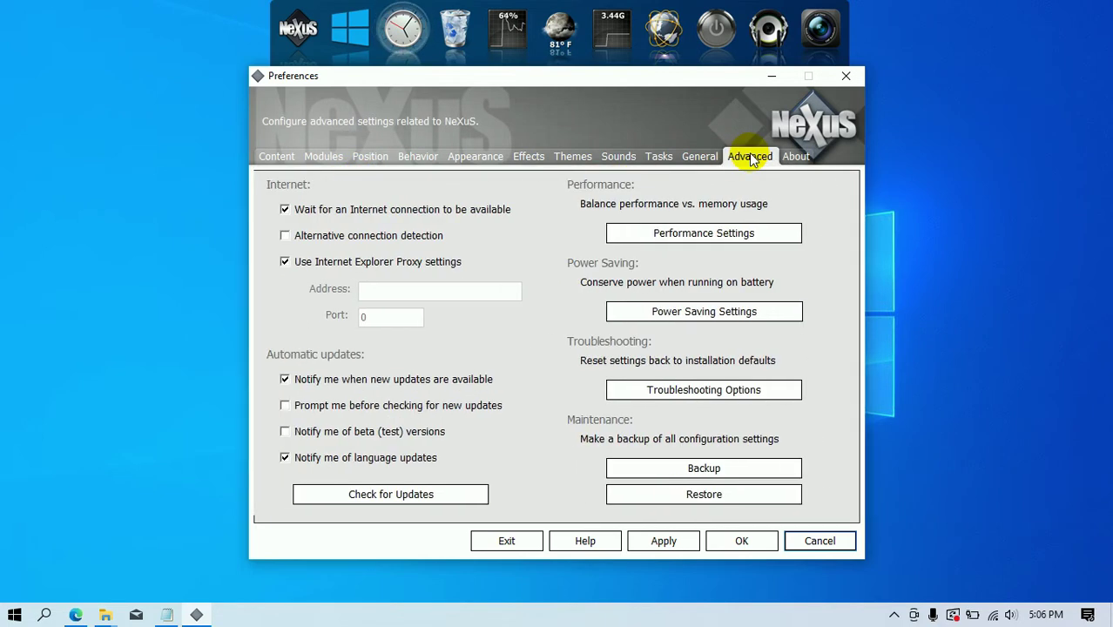
{"action": "left_click", "coordinate": [747, 497]}
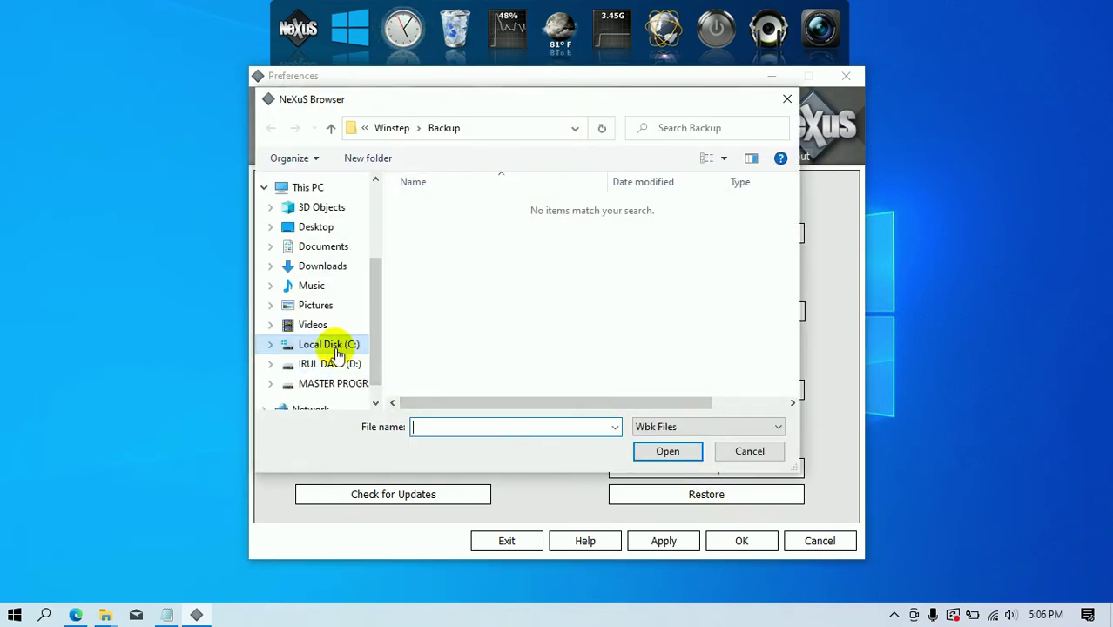
{"action": "left_click", "coordinate": [336, 348]}
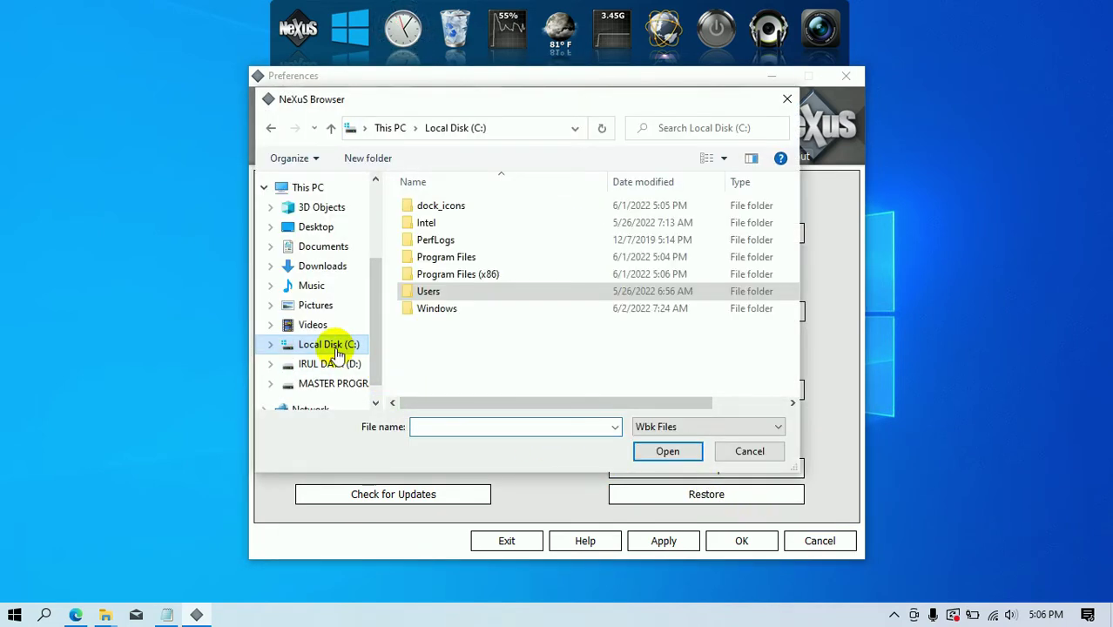
{"action": "double_click", "coordinate": [435, 209]}
{"action": "left_click", "coordinate": [451, 215]}
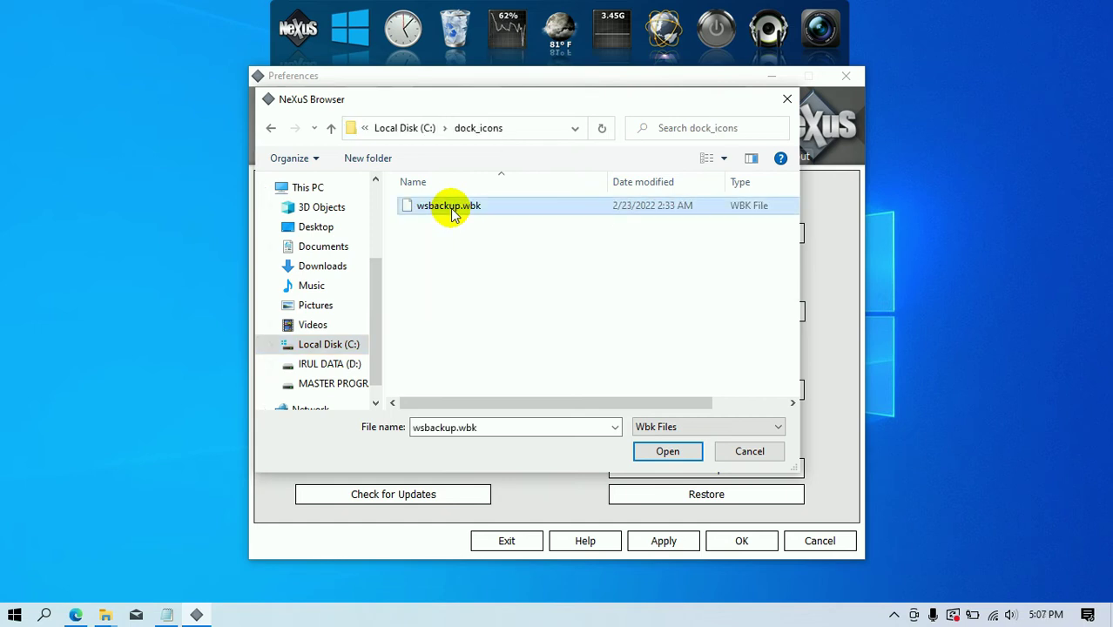
{"action": "left_click", "coordinate": [678, 455]}
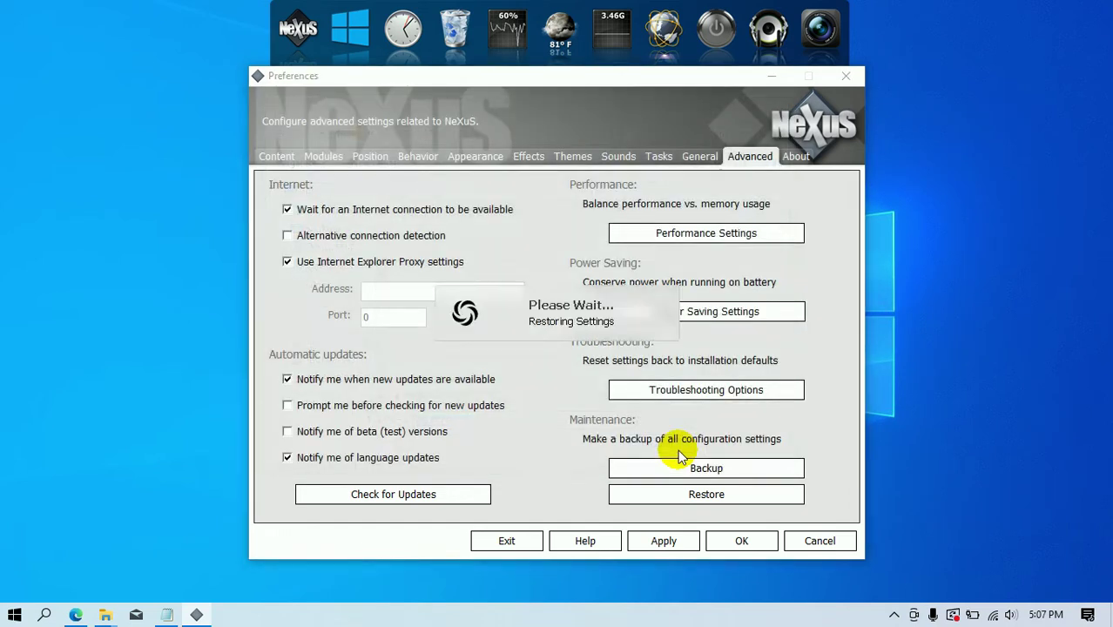
{"action": "left_click", "coordinate": [759, 540]}
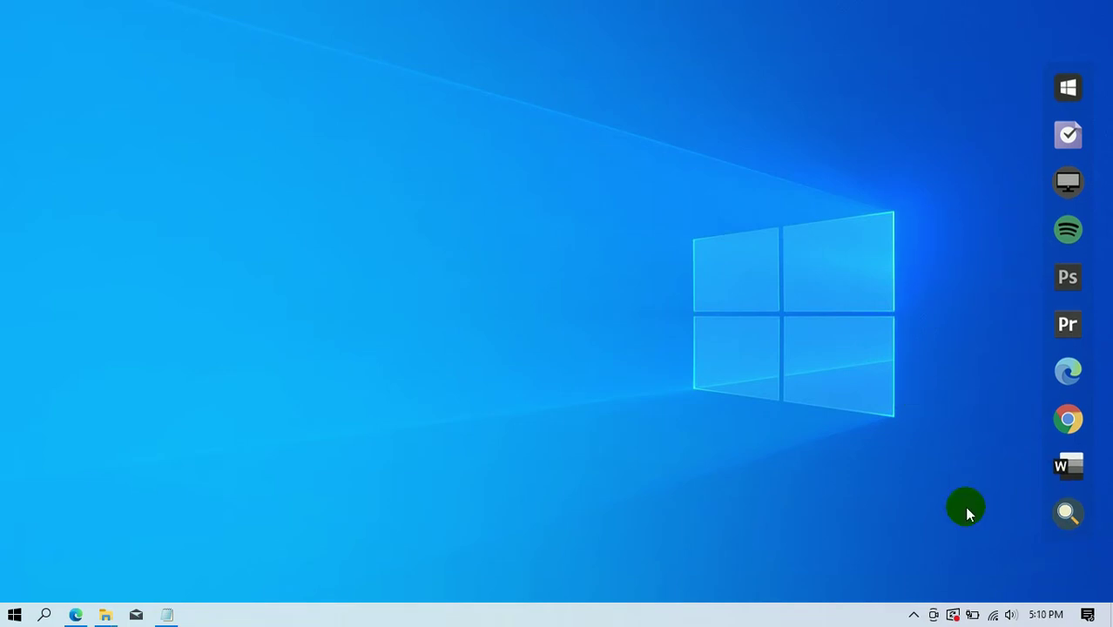
- Bring back the Downloads folder and open the inner Naruto Theme Setup folder inside the extracted Naruto Theme Setup folder
{"action": "left_click", "coordinate": [105, 616]}
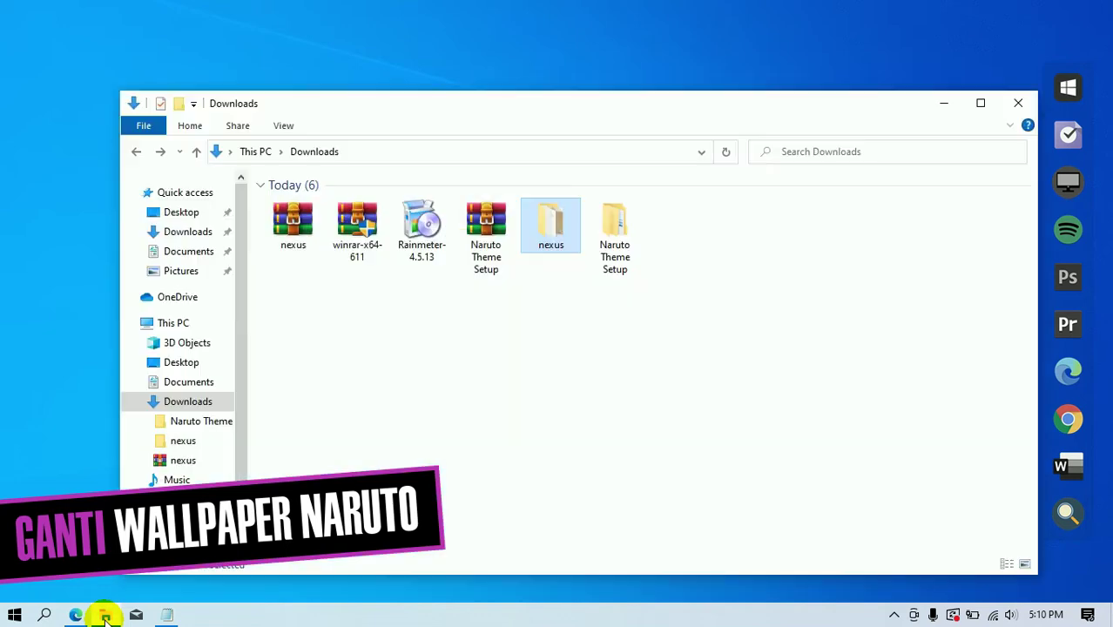
{"action": "left_click", "coordinate": [620, 225]}
{"action": "right_click", "coordinate": [626, 229]}
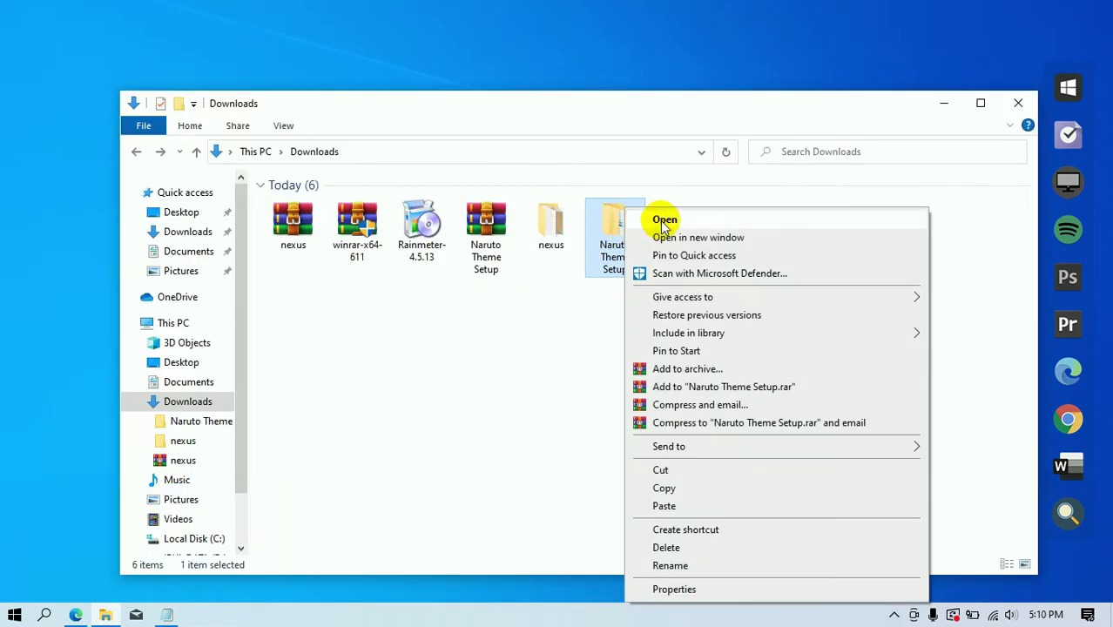
{"action": "left_click", "coordinate": [665, 220]}
{"action": "left_click", "coordinate": [371, 209]}
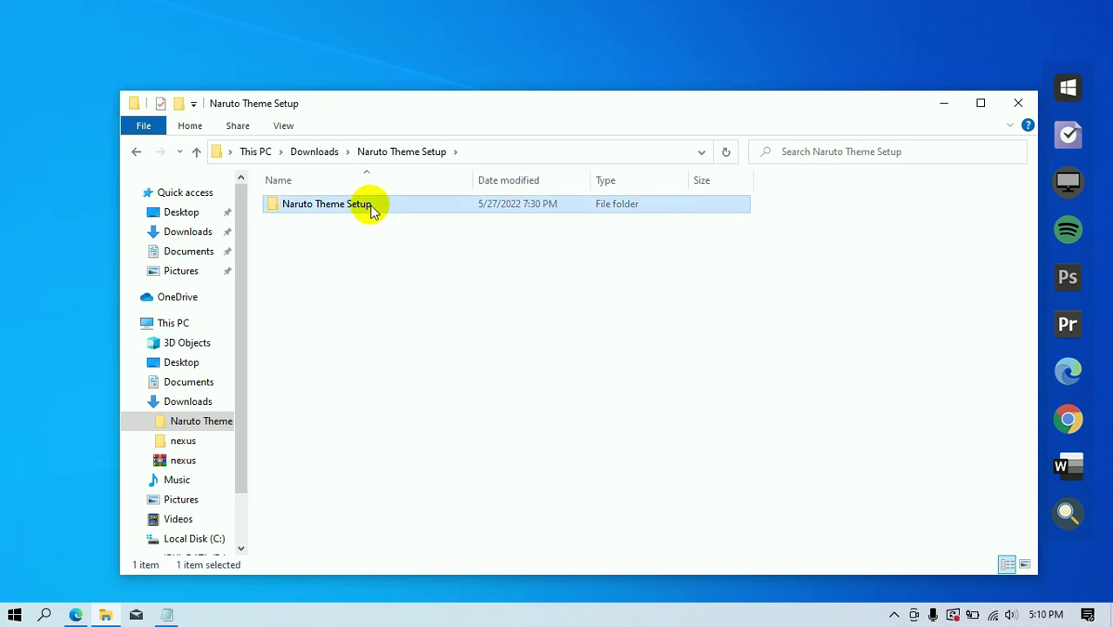
{"action": "right_click", "coordinate": [380, 209]}
{"action": "left_click", "coordinate": [437, 216]}
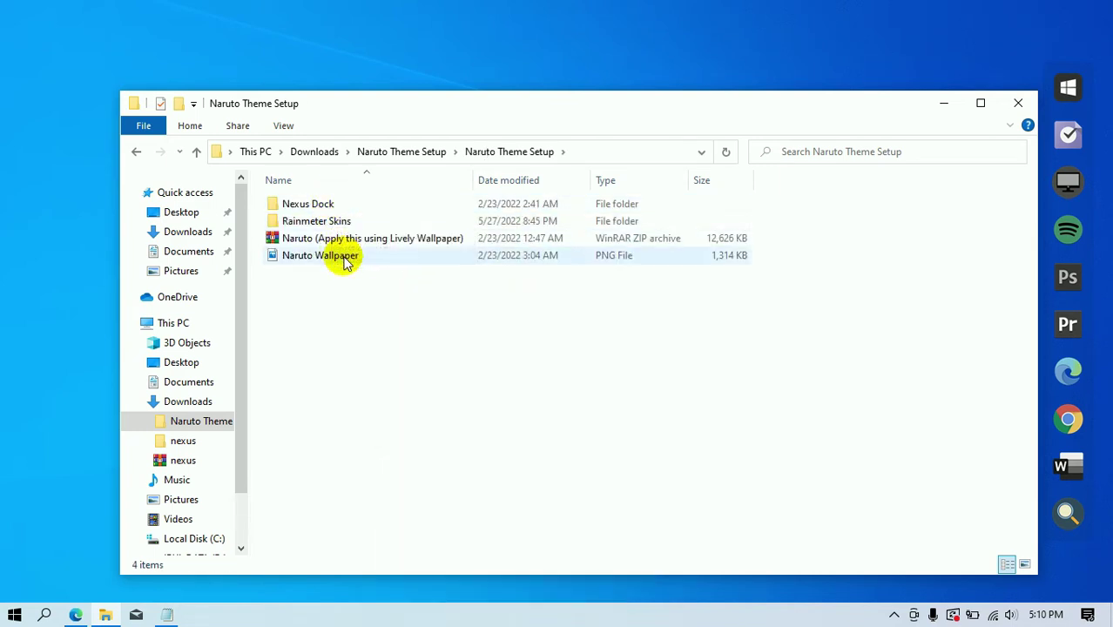
- Show the contents of the inner Naruto Theme Setup folder as large icons
{"action": "right_click", "coordinate": [445, 352]}
{"action": "mouse_move", "coordinate": [522, 362]}
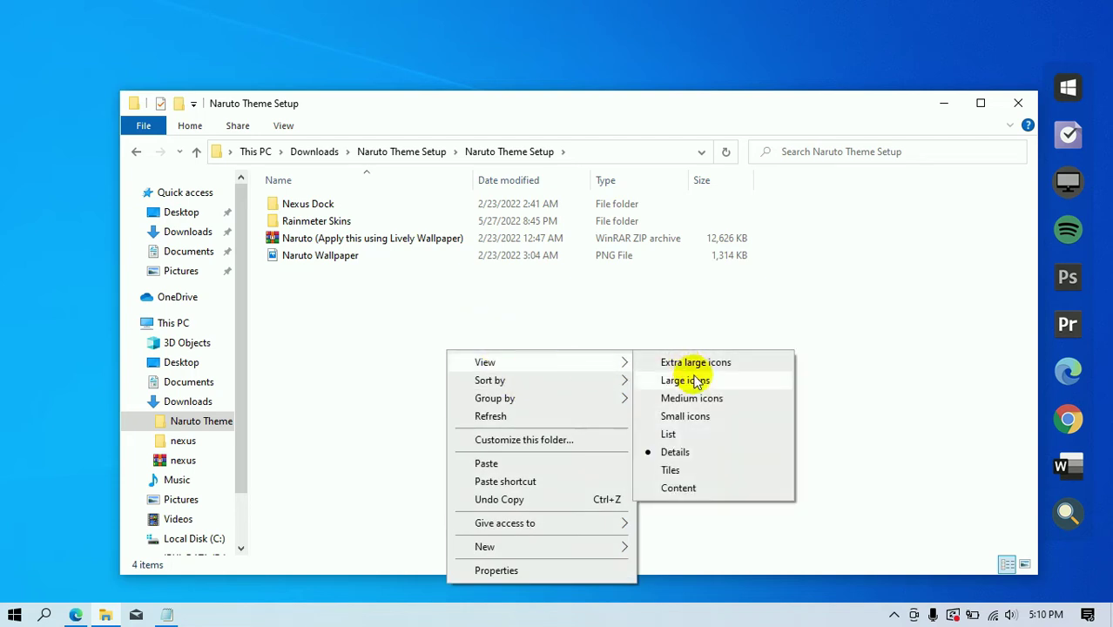
{"action": "left_click", "coordinate": [688, 380]}
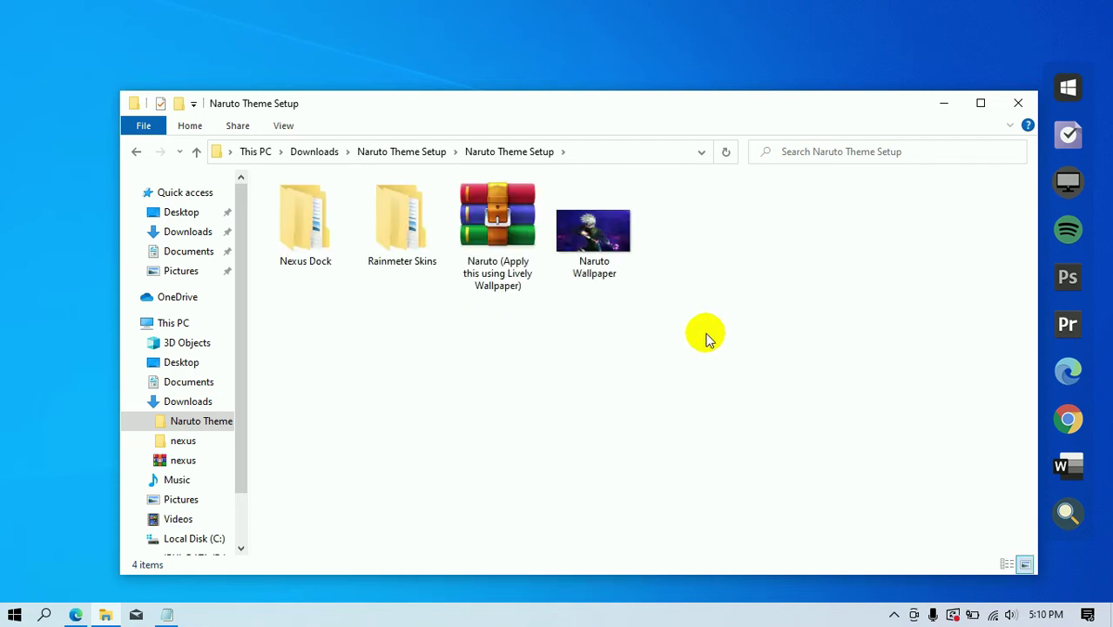
- Set the Naruto Wallpaper image as the desktop background and minimize the folder window
{"action": "left_click", "coordinate": [593, 224]}
{"action": "right_click", "coordinate": [618, 228]}
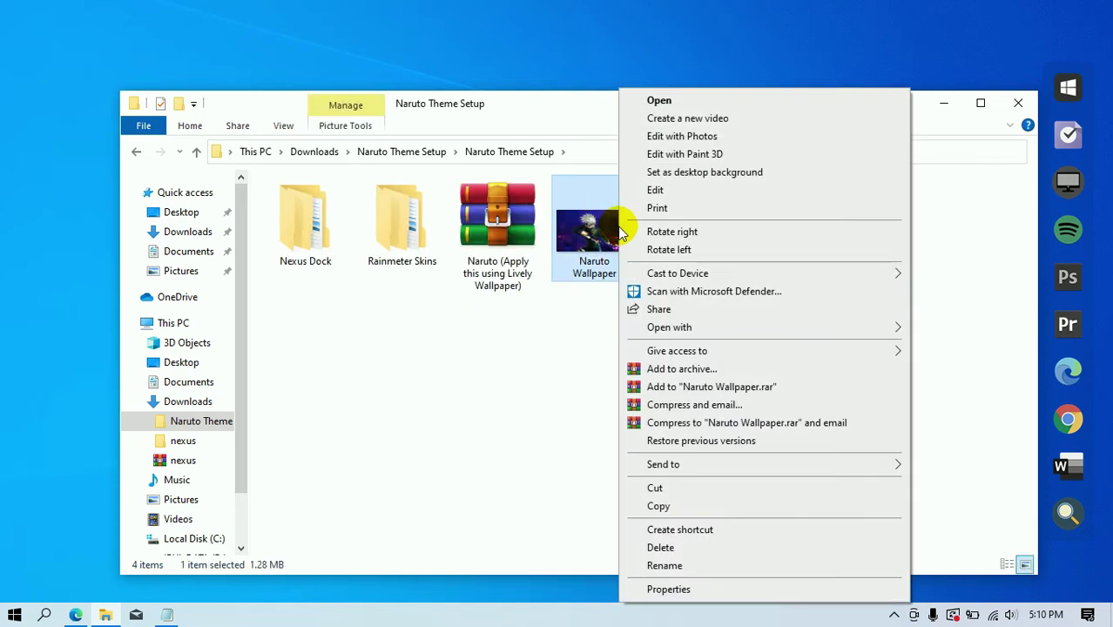
{"action": "left_click", "coordinate": [784, 178]}
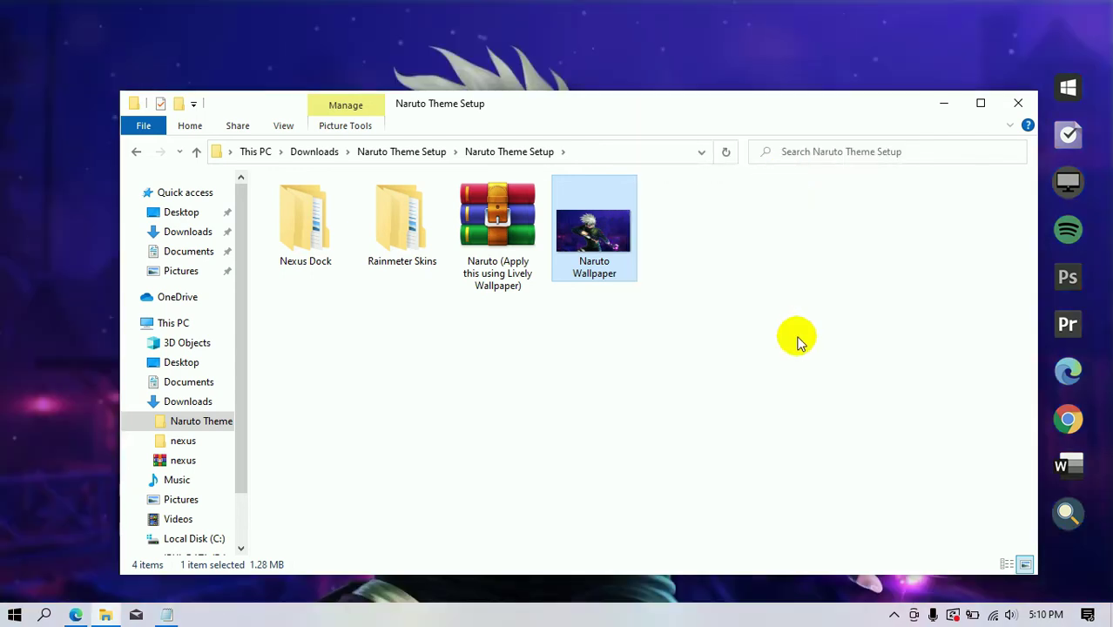
{"action": "left_click", "coordinate": [797, 336]}
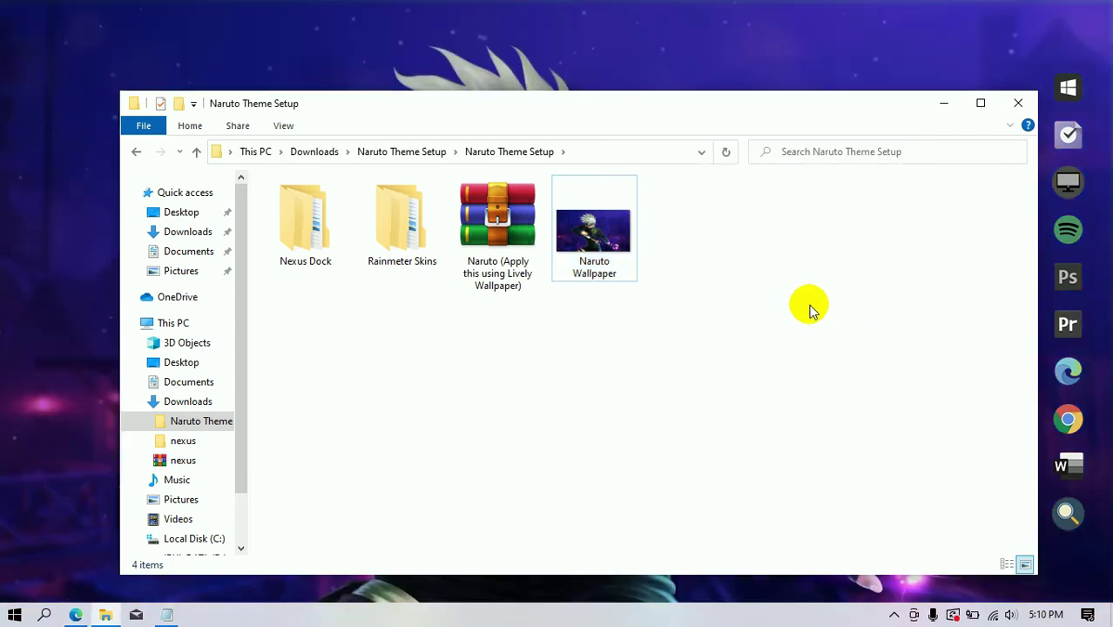
{"action": "left_click", "coordinate": [943, 103]}
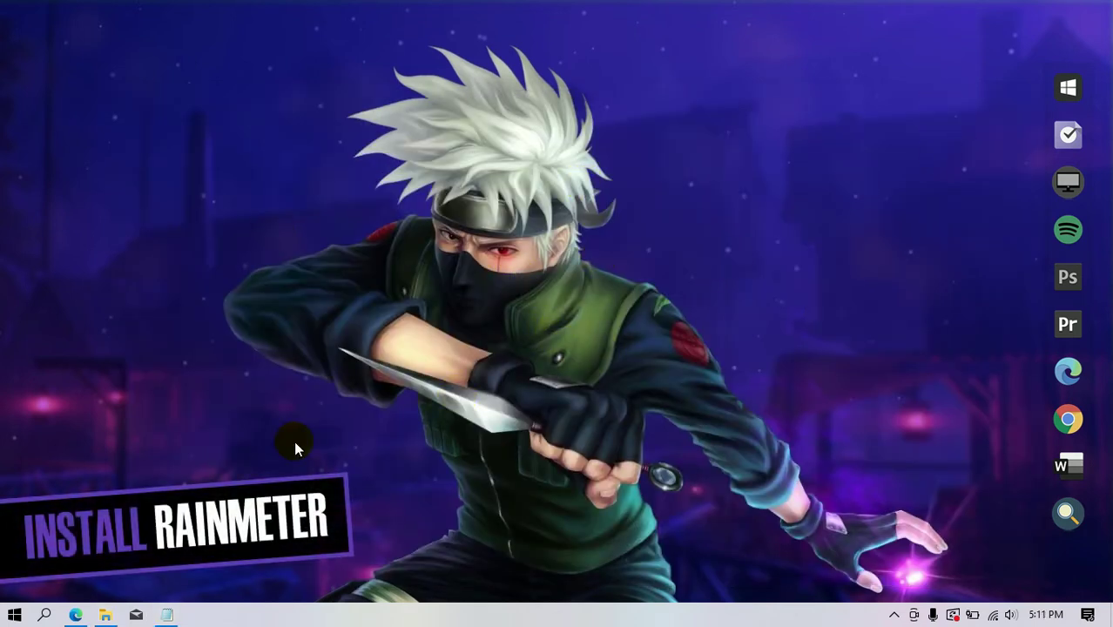
- Return to the Downloads folder and launch the Rainmeter-4.5.13 installer
{"action": "left_click", "coordinate": [104, 616]}
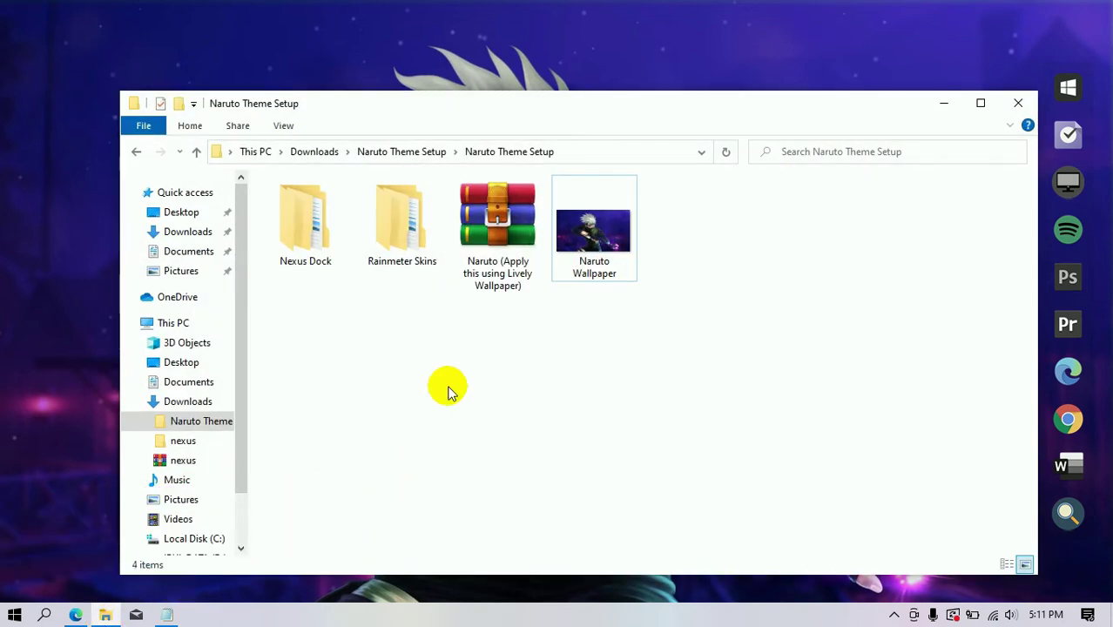
{"action": "left_click", "coordinate": [300, 151]}
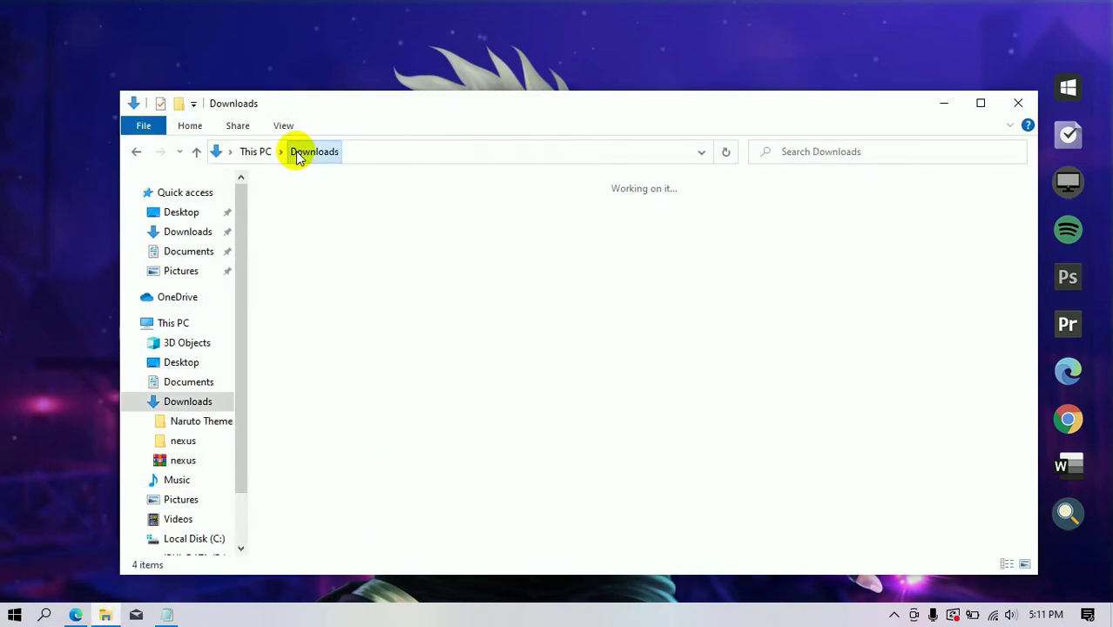
{"action": "left_click", "coordinate": [427, 228]}
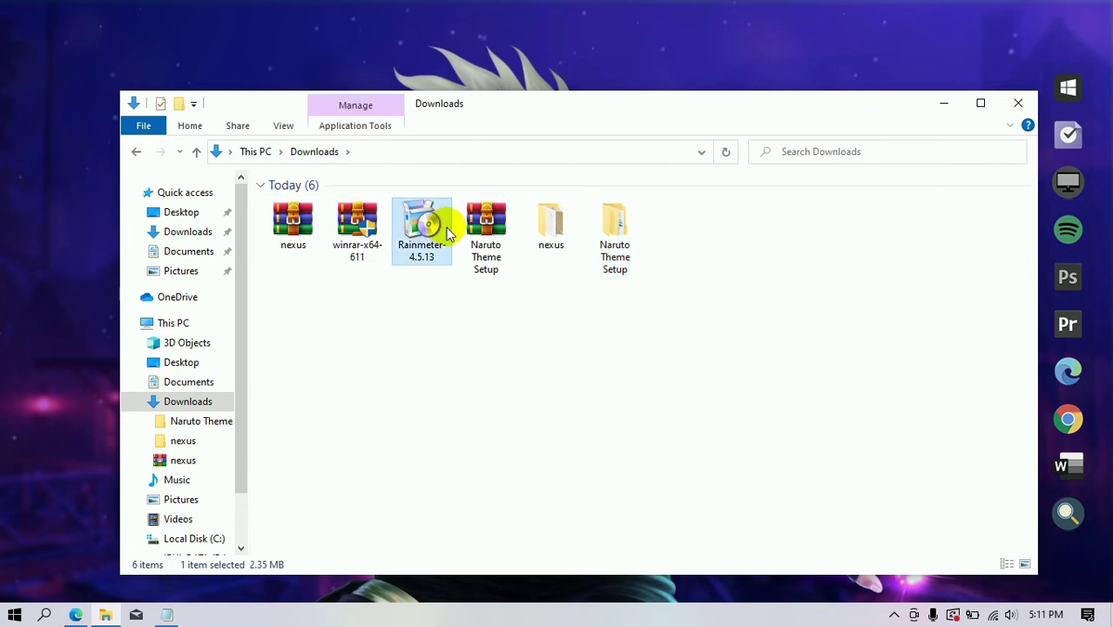
{"action": "right_click", "coordinate": [443, 224]}
{"action": "left_click", "coordinate": [470, 199]}
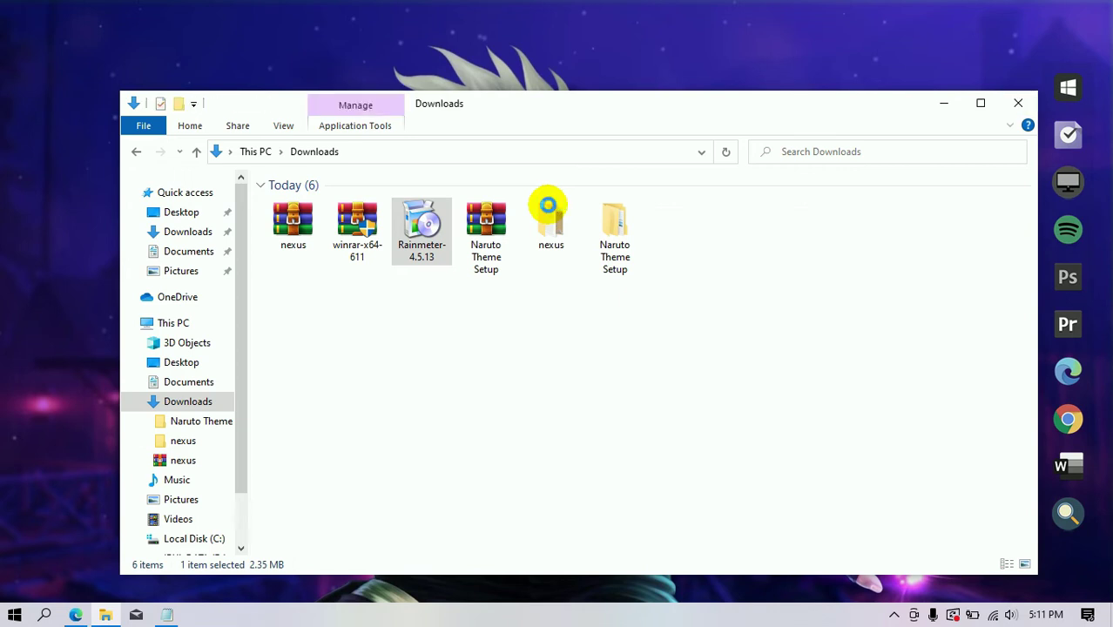
- Run a standard 64-bit Rainmeter installation in C:\Program Files\Rainmeter with launch on startup, and finish with Run Rainmeter enabled
{"action": "left_click", "coordinate": [562, 348]}
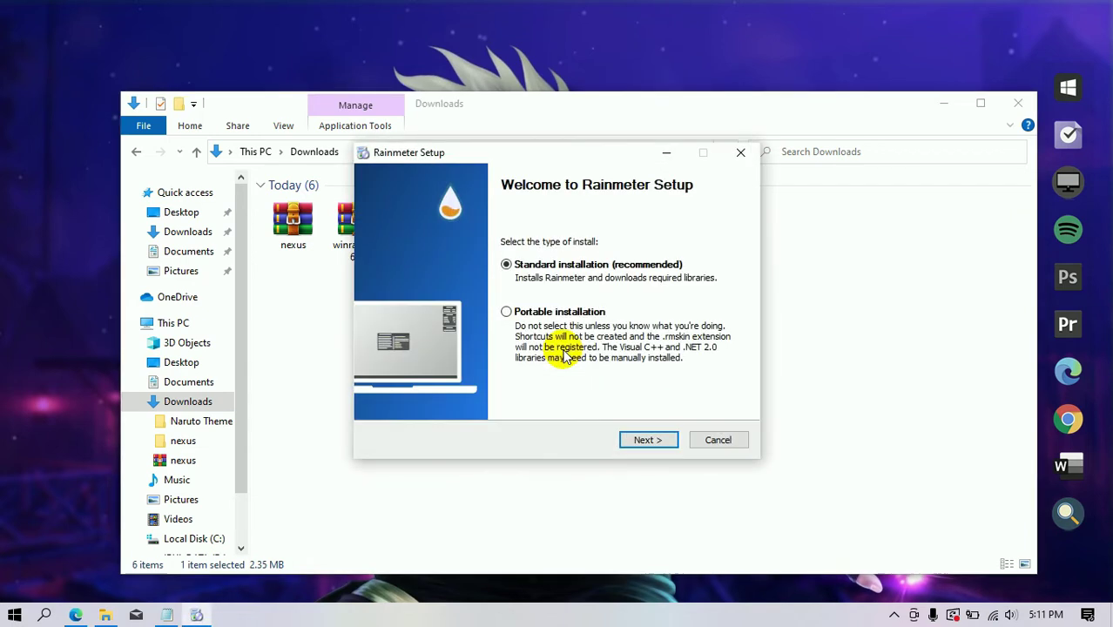
{"action": "left_click", "coordinate": [646, 439]}
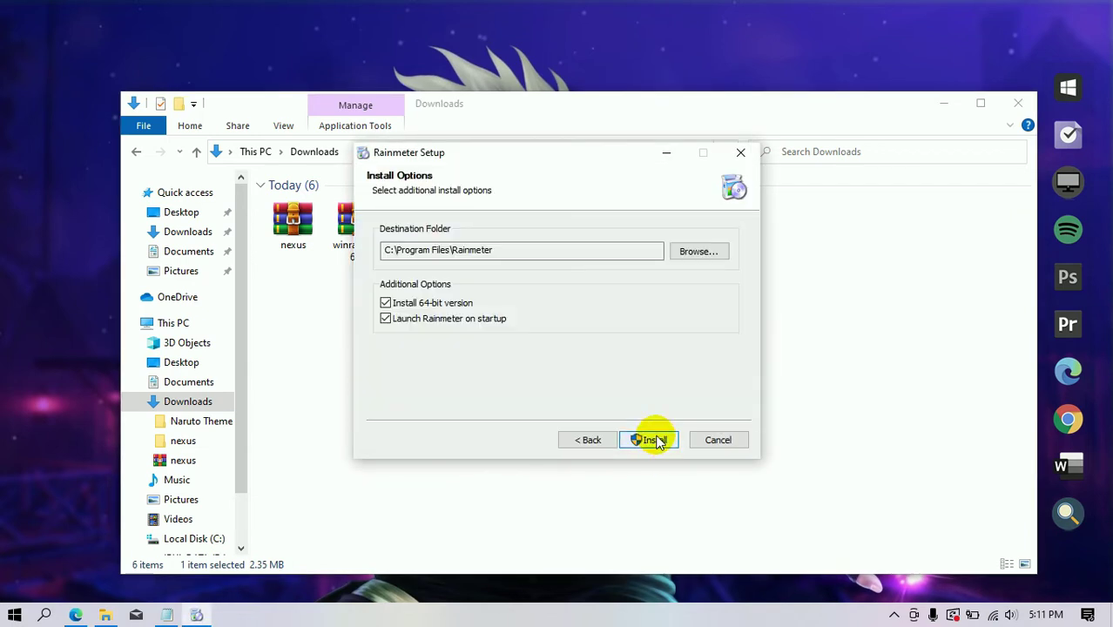
{"action": "left_click", "coordinate": [654, 440]}
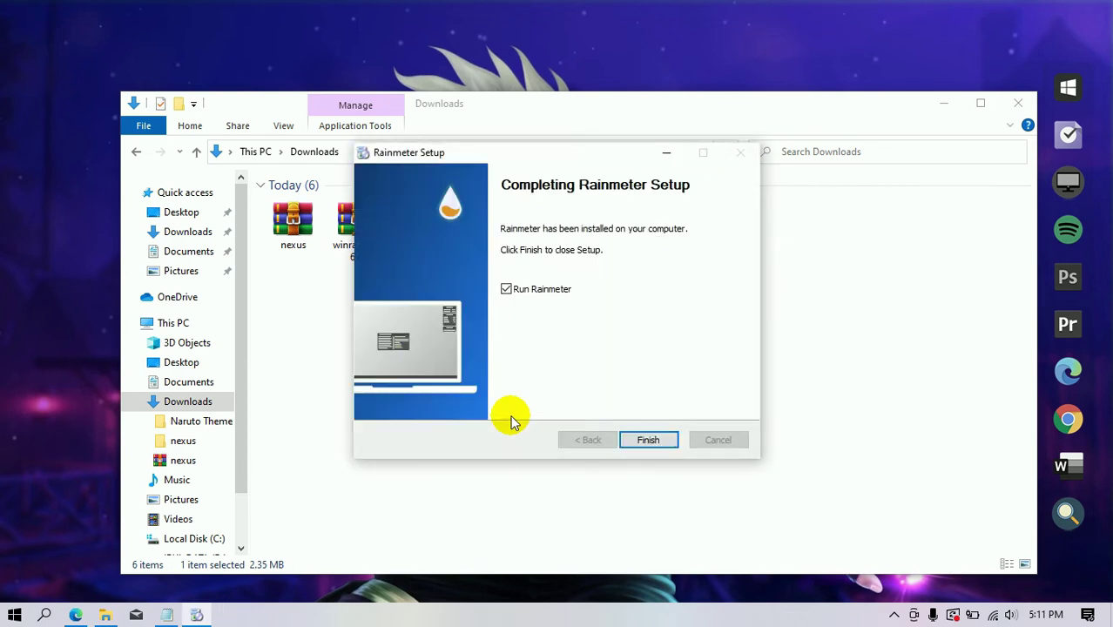
{"action": "left_click", "coordinate": [649, 439]}
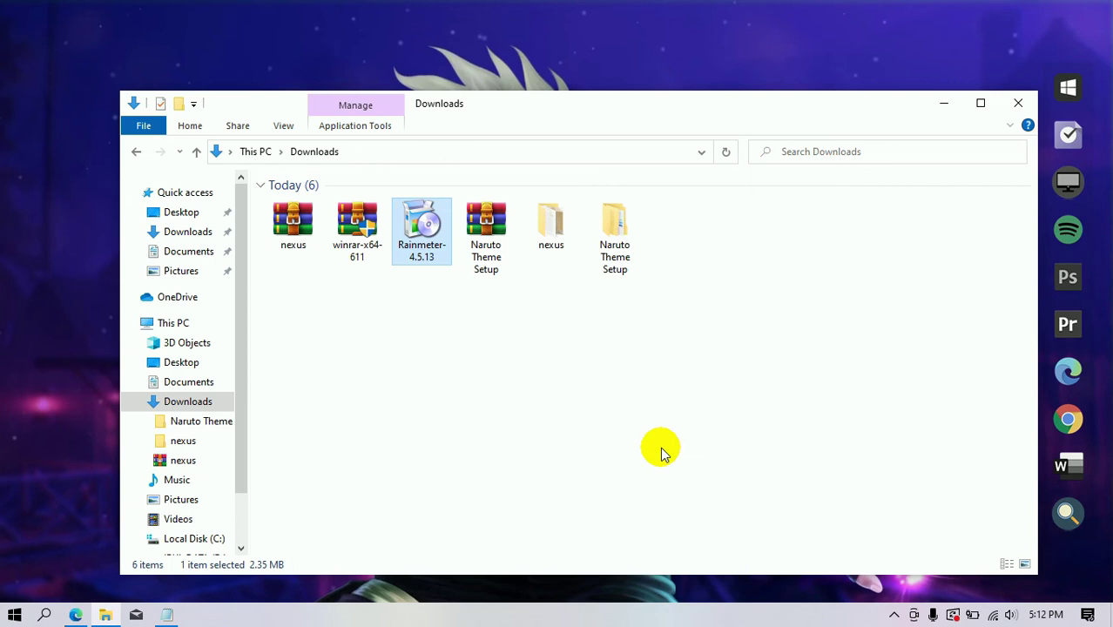
- Unload all default illustro skins from the desktop: Welcome, the clock, System and Disks, moving the Downloads window out of the way
{"action": "left_click", "coordinate": [902, 399]}
{"action": "right_click", "coordinate": [721, 219]}
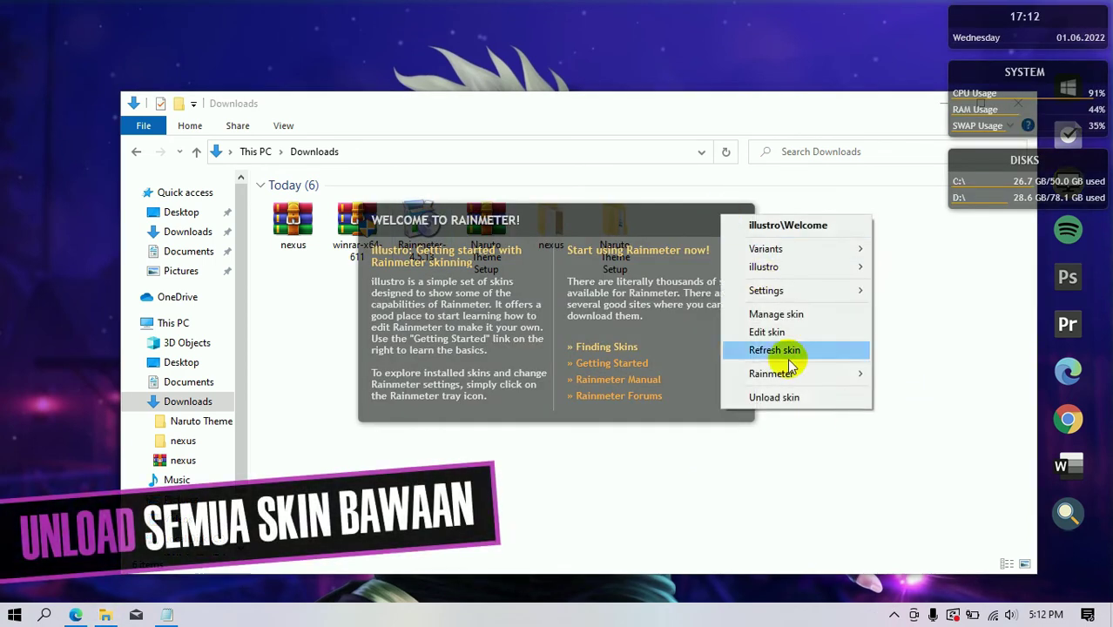
{"action": "left_click", "coordinate": [810, 405]}
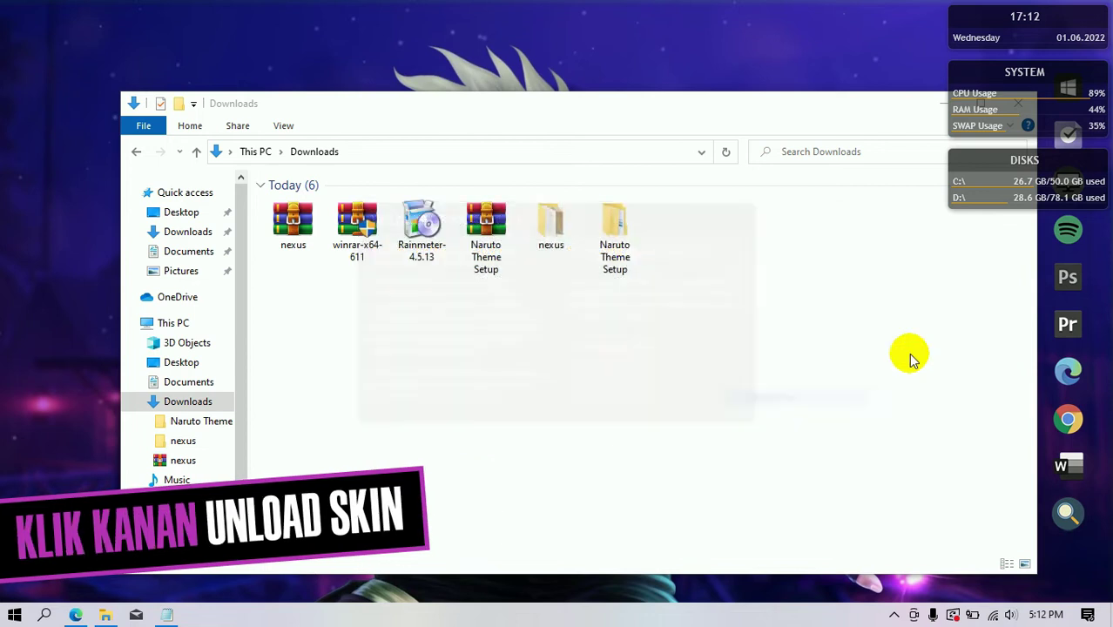
{"action": "right_click", "coordinate": [1015, 31]}
{"action": "left_click", "coordinate": [1080, 213]}
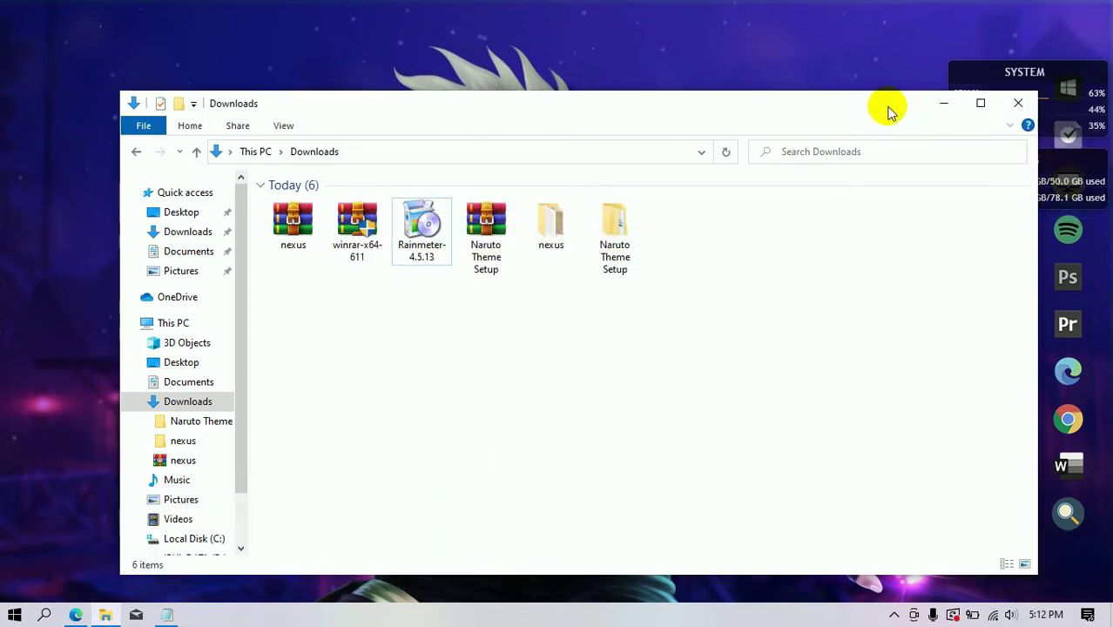
{"action": "left_click_drag", "start_coordinate": [887, 107], "coordinate": [770, 82]}
{"action": "right_click", "coordinate": [1021, 90]}
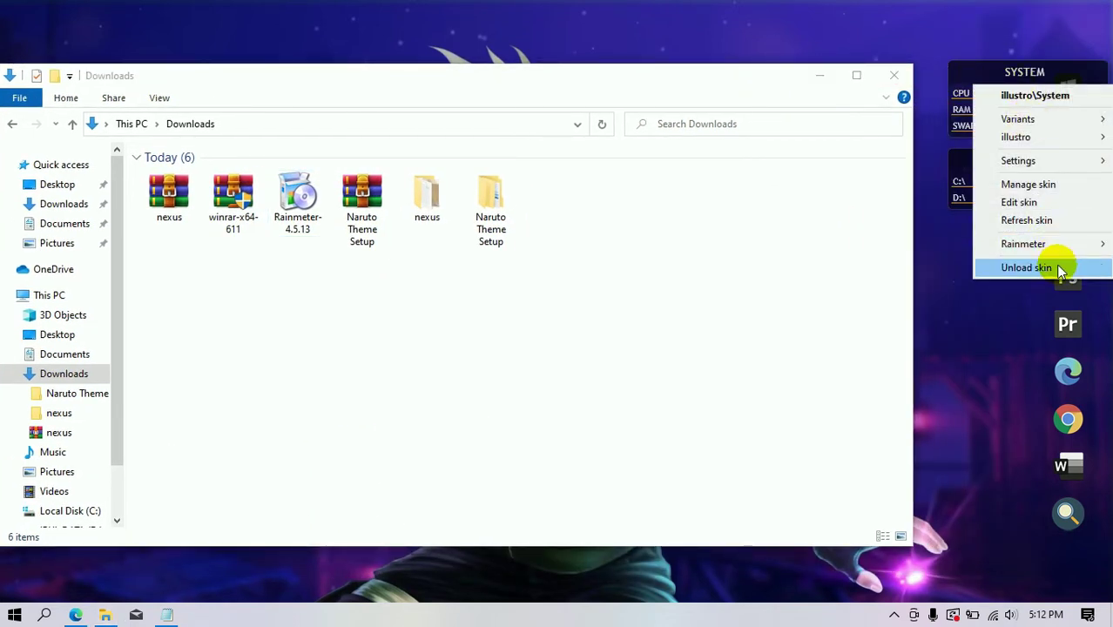
{"action": "left_click", "coordinate": [1050, 265]}
{"action": "right_click", "coordinate": [999, 174]}
{"action": "left_click", "coordinate": [1039, 350]}
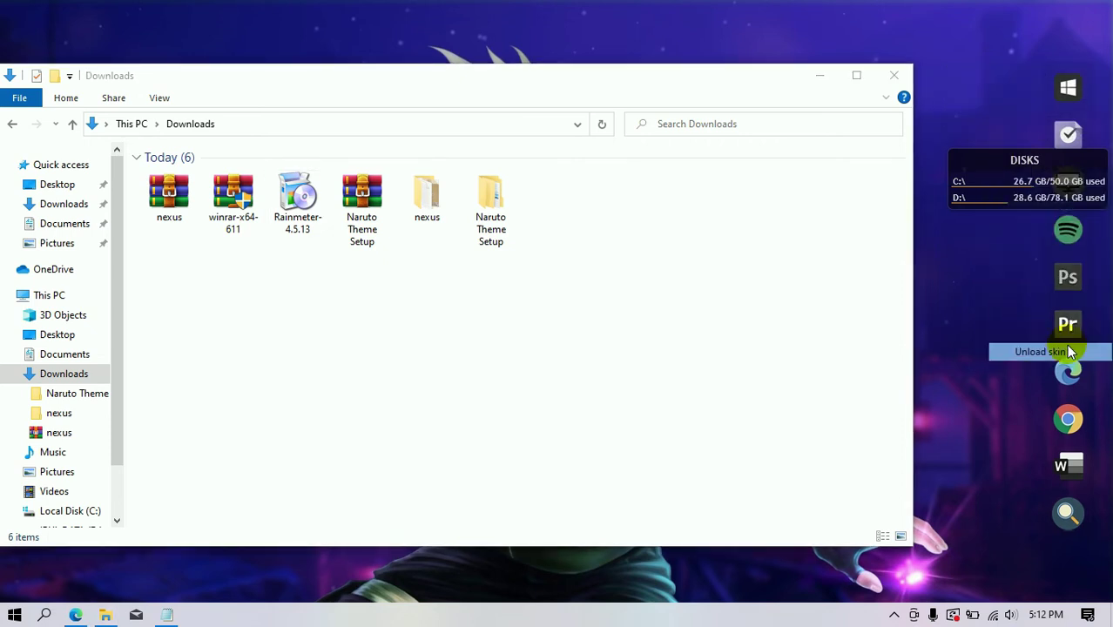
{"action": "left_click_drag", "start_coordinate": [655, 81], "coordinate": [749, 95]}
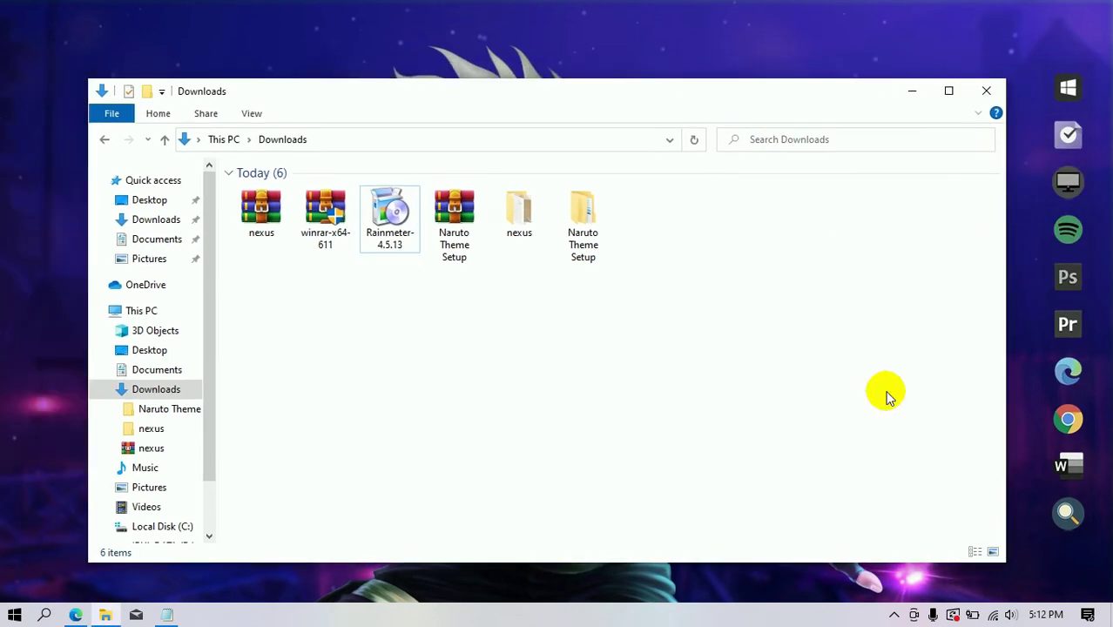
- Open the Manage Rainmeter window from Rainmeter's hidden notification-area entry
{"action": "left_click", "coordinate": [892, 613]}
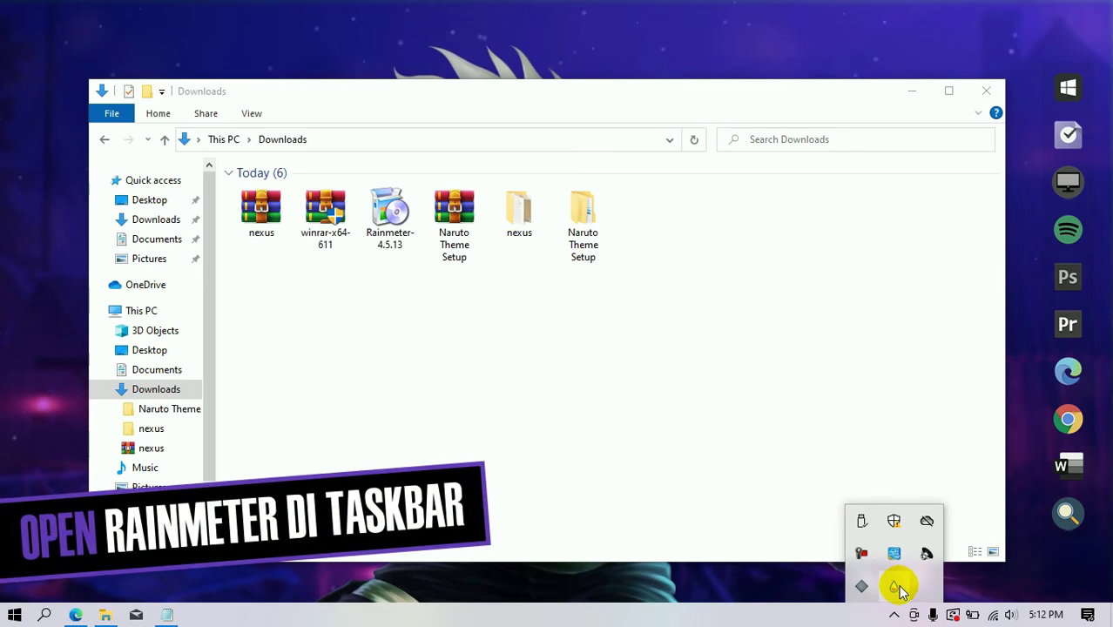
{"action": "right_click", "coordinate": [897, 588]}
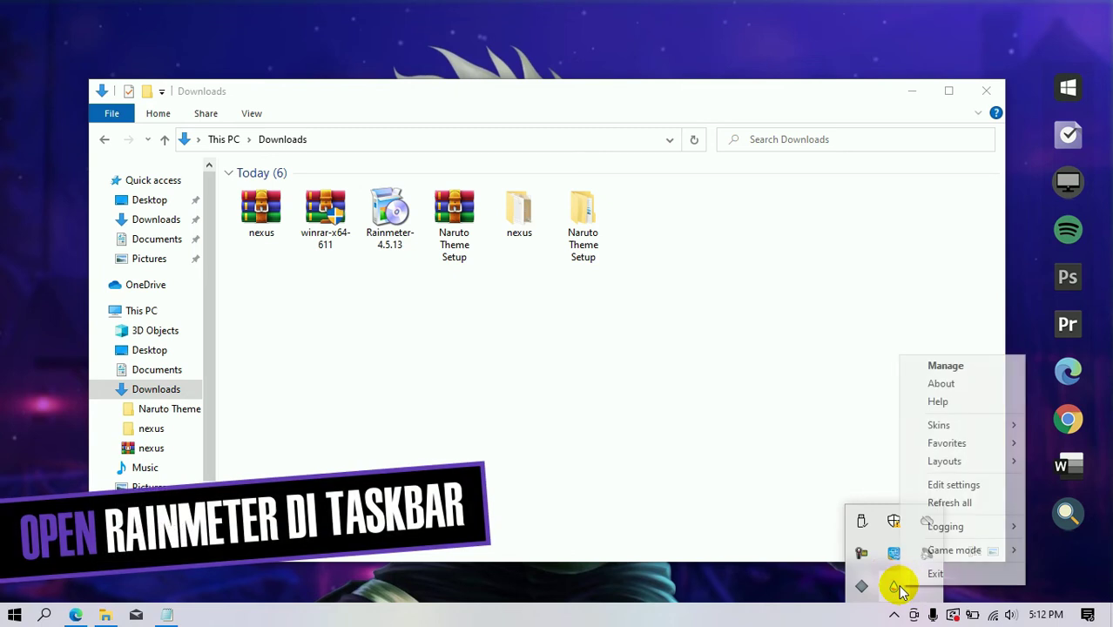
{"action": "left_click", "coordinate": [963, 369]}
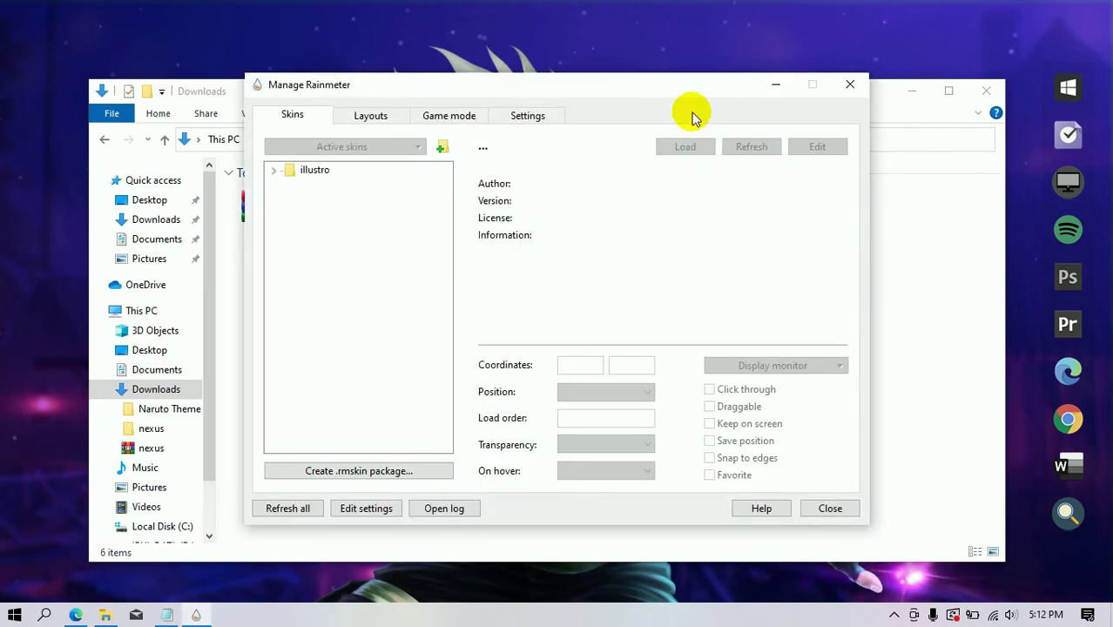
- Return to the Downloads folder and open Rainmeter Skins within the nested Naruto Theme Setup folders
{"action": "left_click", "coordinate": [939, 360]}
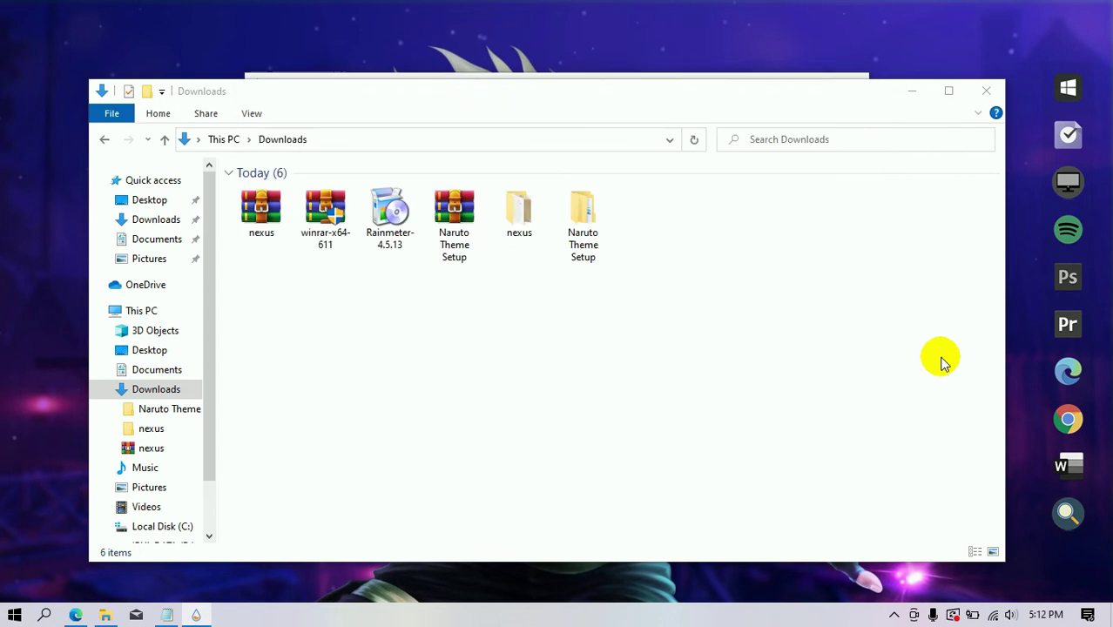
{"action": "left_click", "coordinate": [585, 221]}
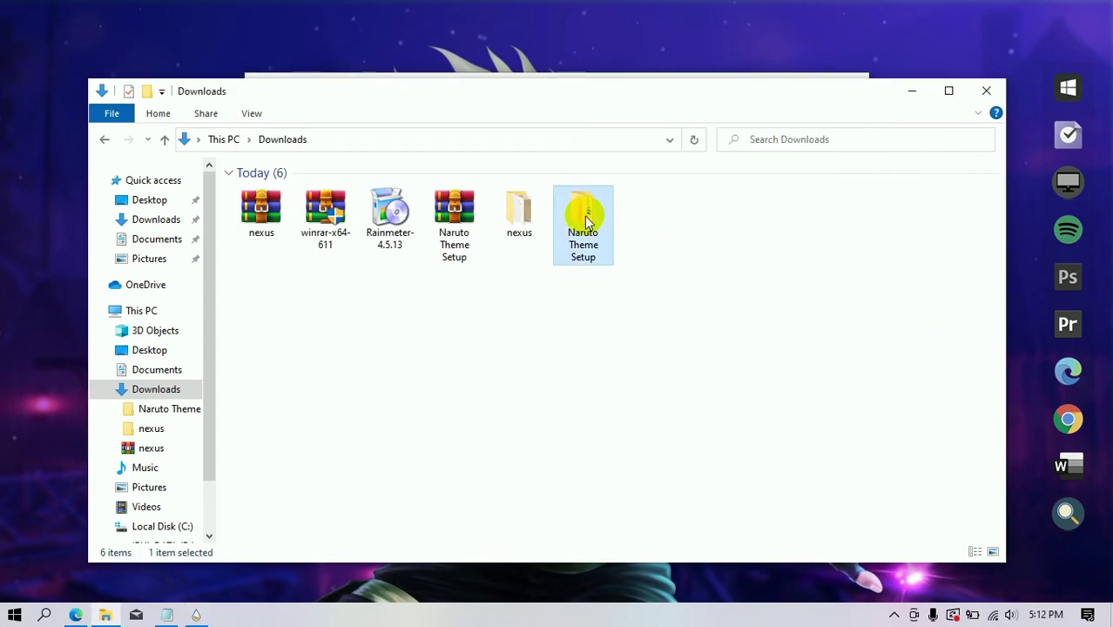
{"action": "double_click", "coordinate": [585, 220]}
{"action": "right_click", "coordinate": [311, 190]}
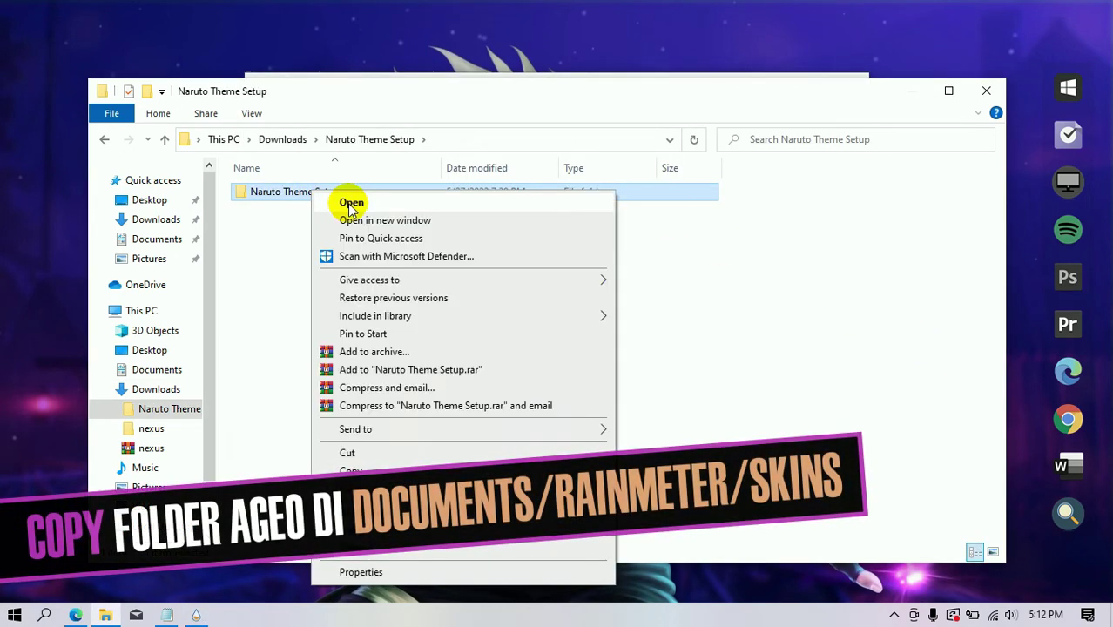
{"action": "left_click", "coordinate": [351, 203]}
{"action": "left_click", "coordinate": [366, 209]}
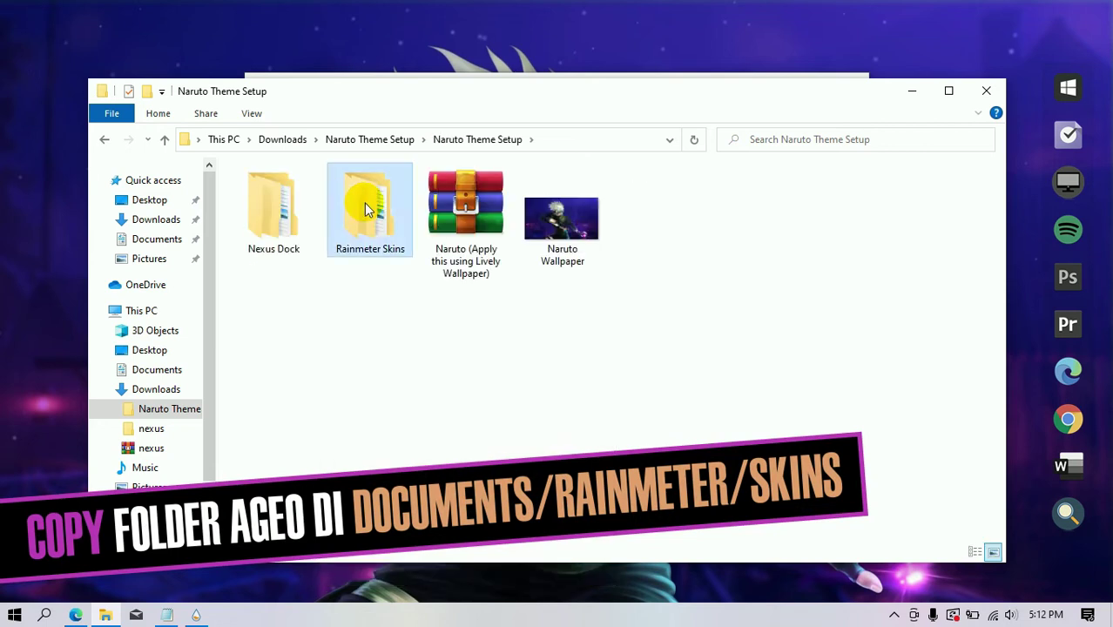
{"action": "right_click", "coordinate": [369, 209]}
{"action": "left_click", "coordinate": [435, 215]}
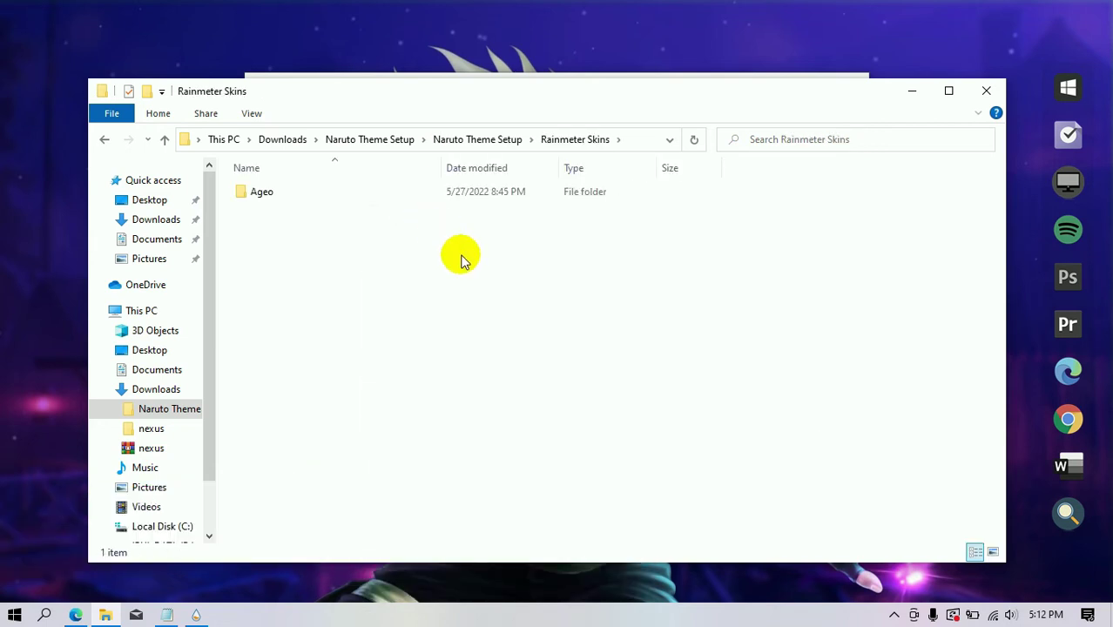
- Copy the Ageo folder from Rainmeter Skins and open the Skins folder inside Documents > Rainmeter
{"action": "right_click", "coordinate": [268, 193]}
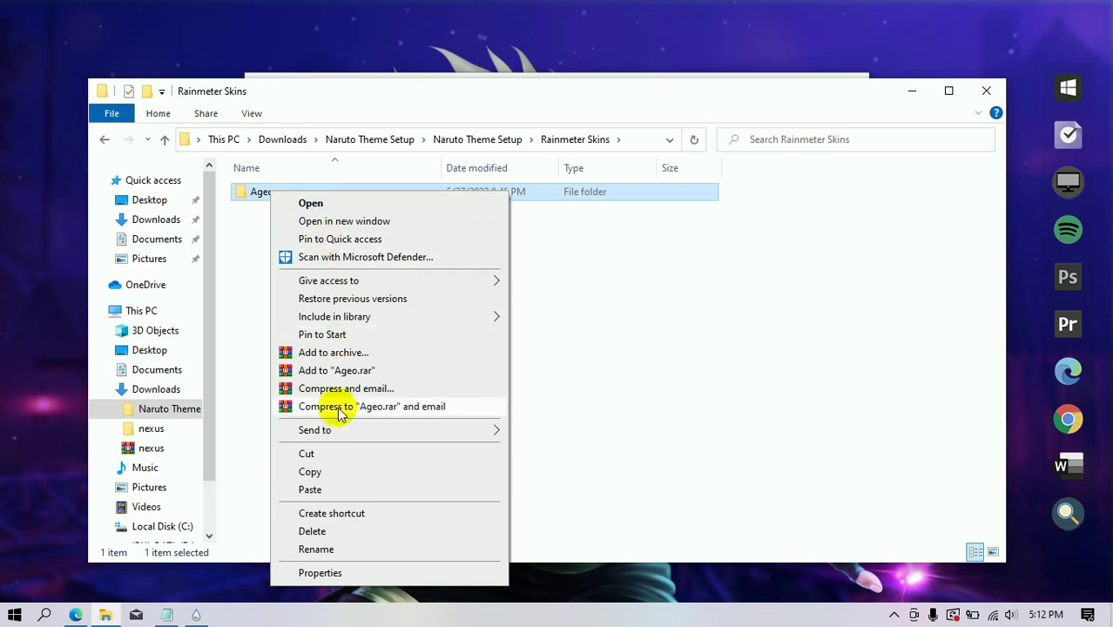
{"action": "left_click", "coordinate": [312, 472]}
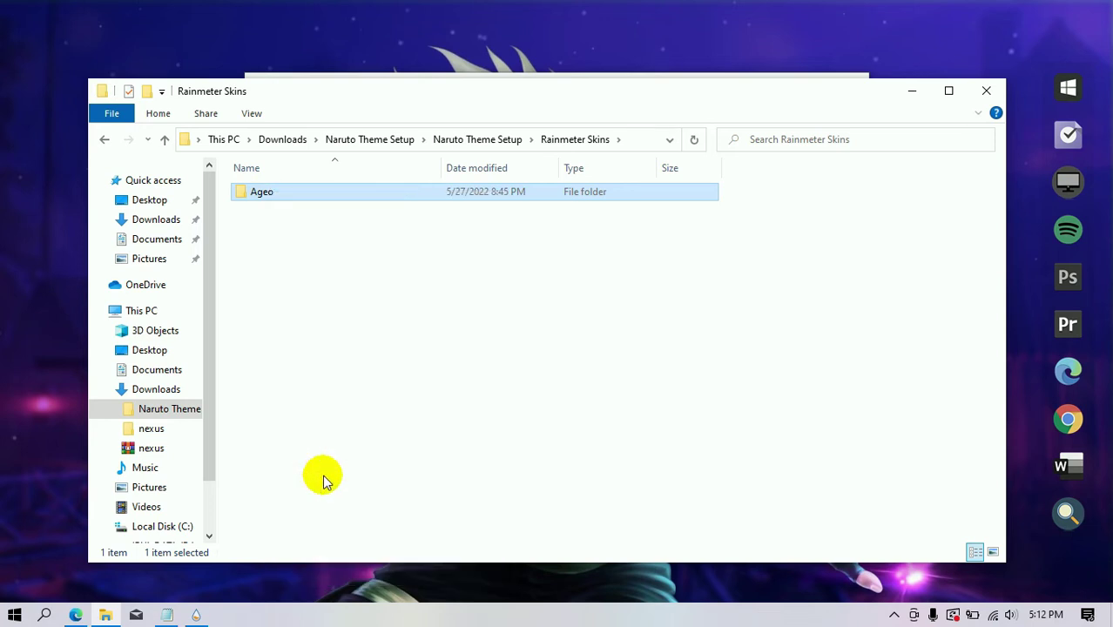
{"action": "left_click", "coordinate": [127, 244]}
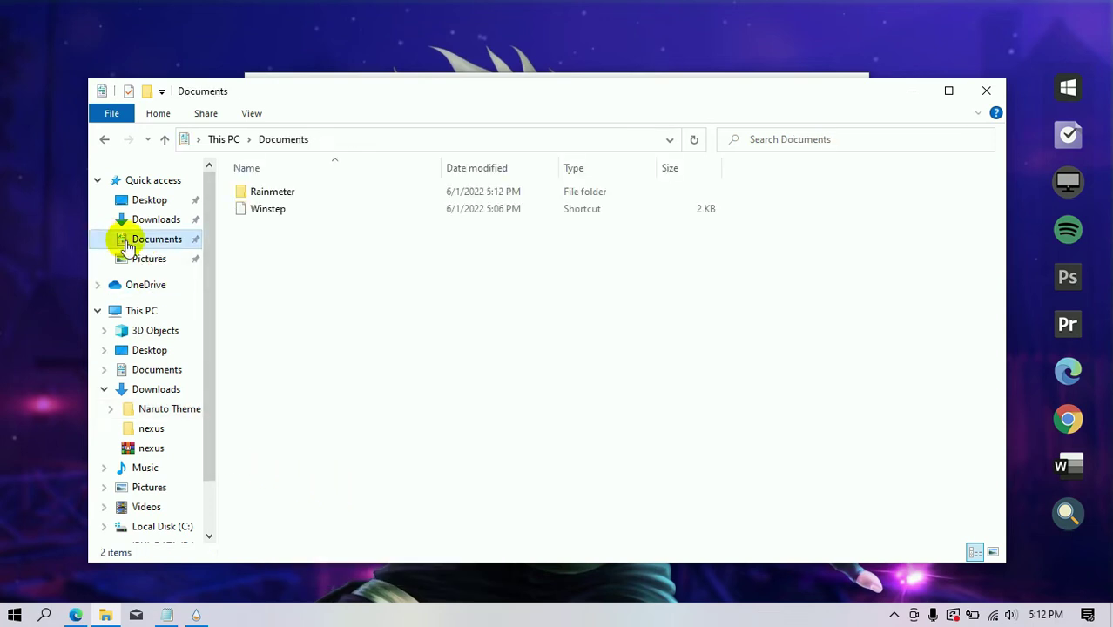
{"action": "right_click", "coordinate": [301, 199]}
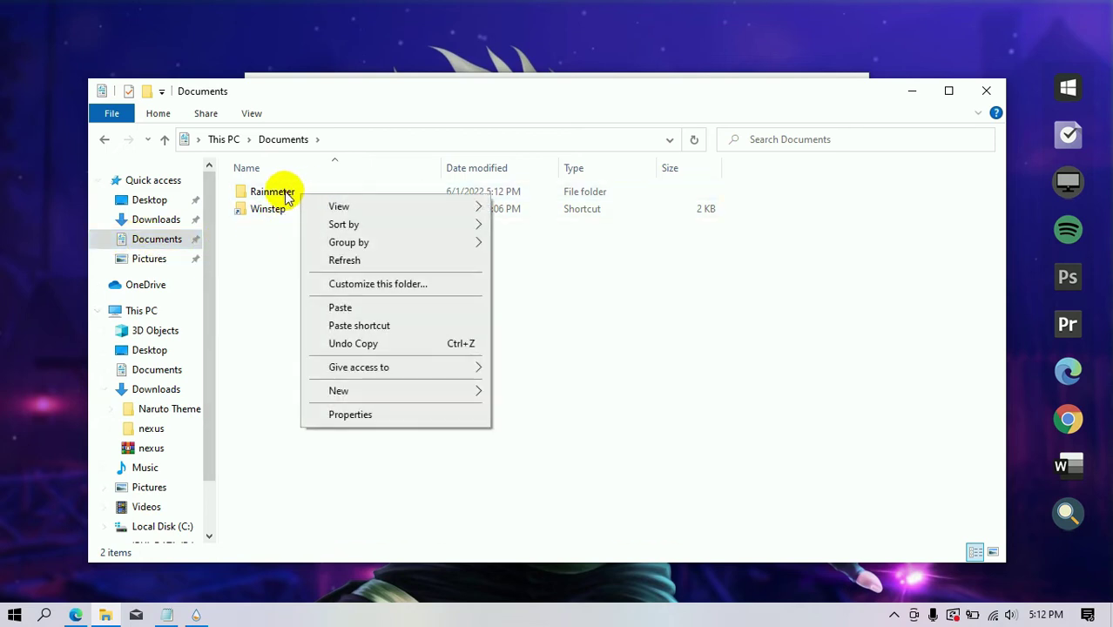
{"action": "left_click", "coordinate": [296, 194]}
{"action": "right_click", "coordinate": [324, 197]}
{"action": "left_click", "coordinate": [335, 203]}
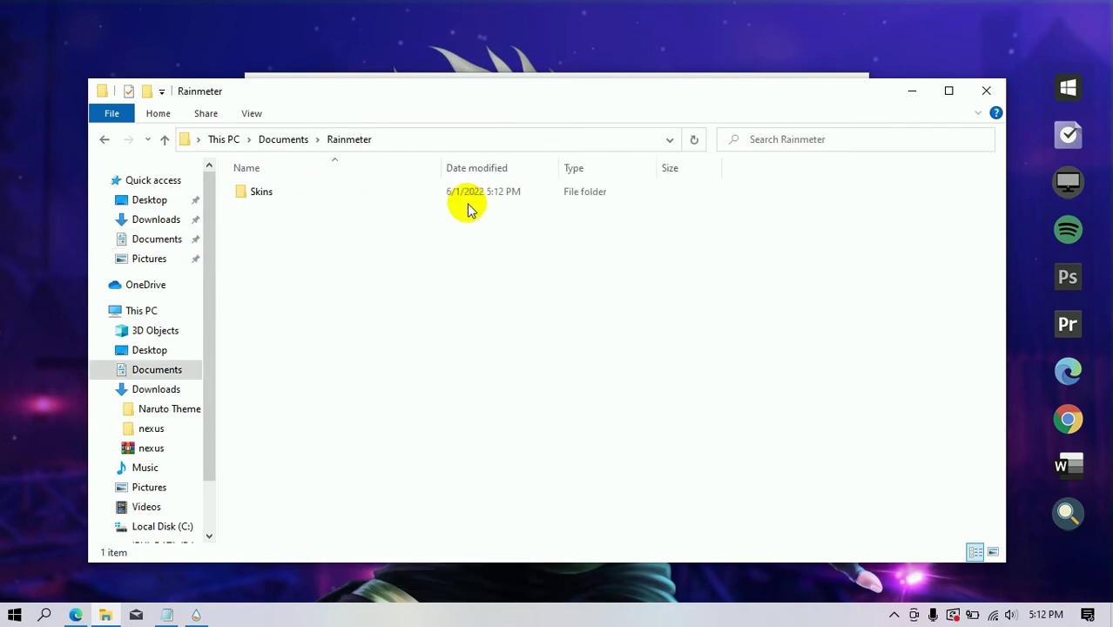
{"action": "left_click", "coordinate": [304, 199]}
{"action": "right_click", "coordinate": [306, 199]}
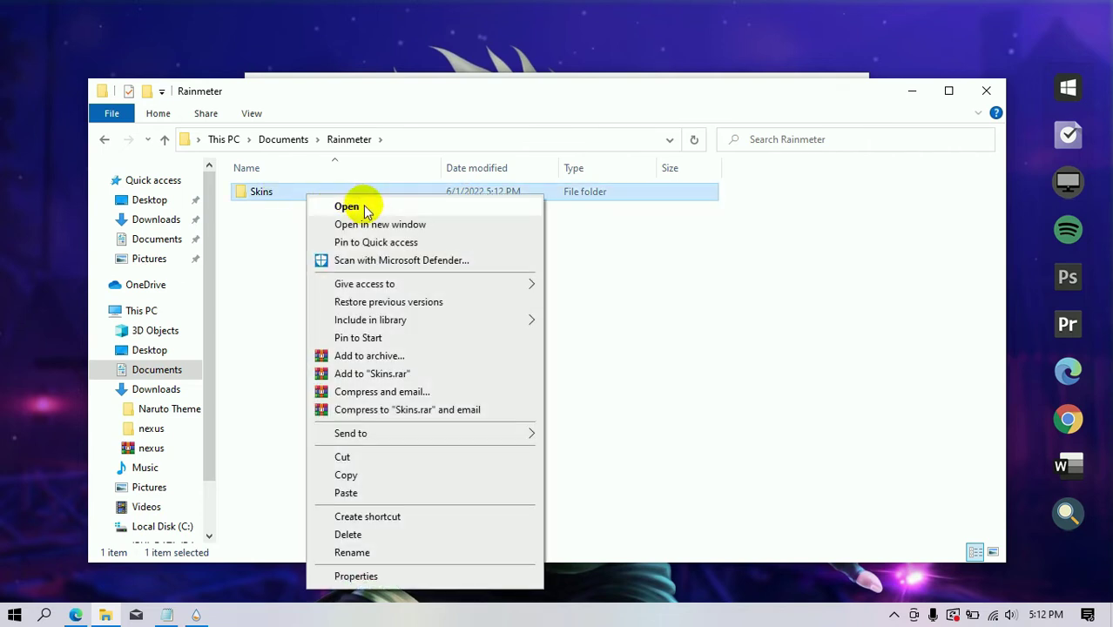
{"action": "left_click", "coordinate": [363, 208]}
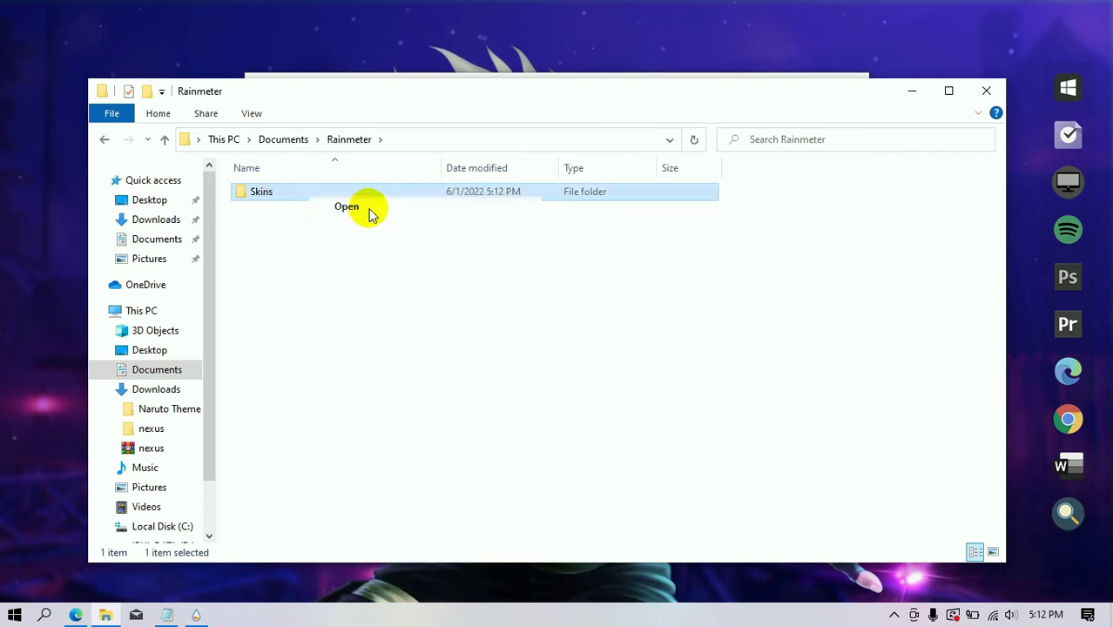
- Paste the copied Ageo folder into Documents > Rainmeter > Skins
{"action": "right_click", "coordinate": [335, 286]}
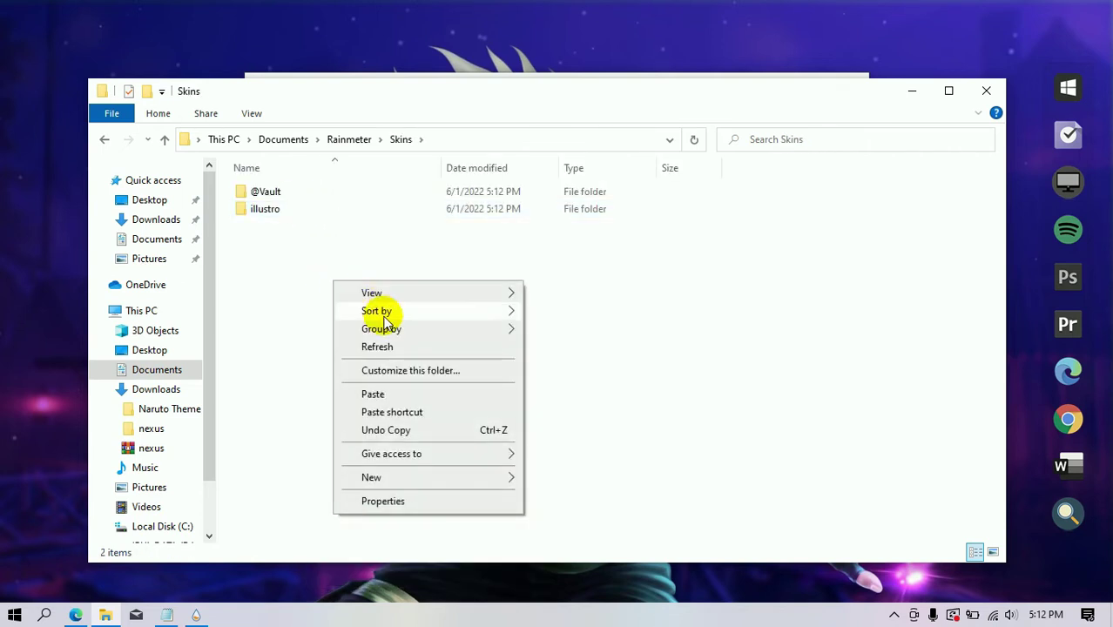
{"action": "left_click", "coordinate": [403, 397]}
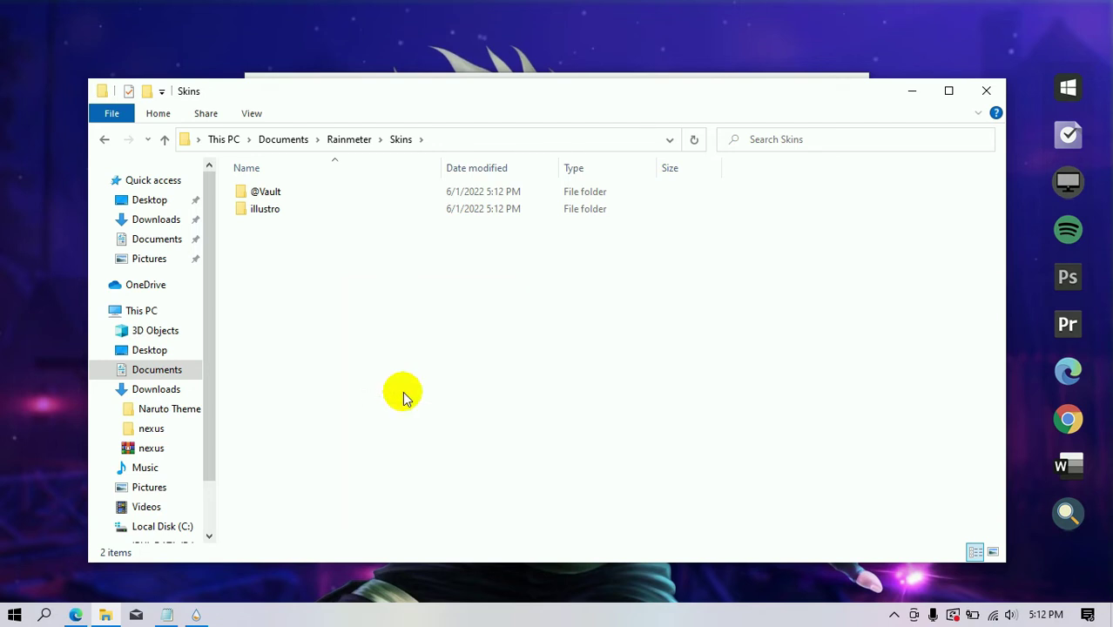
{"action": "left_click", "coordinate": [403, 396]}
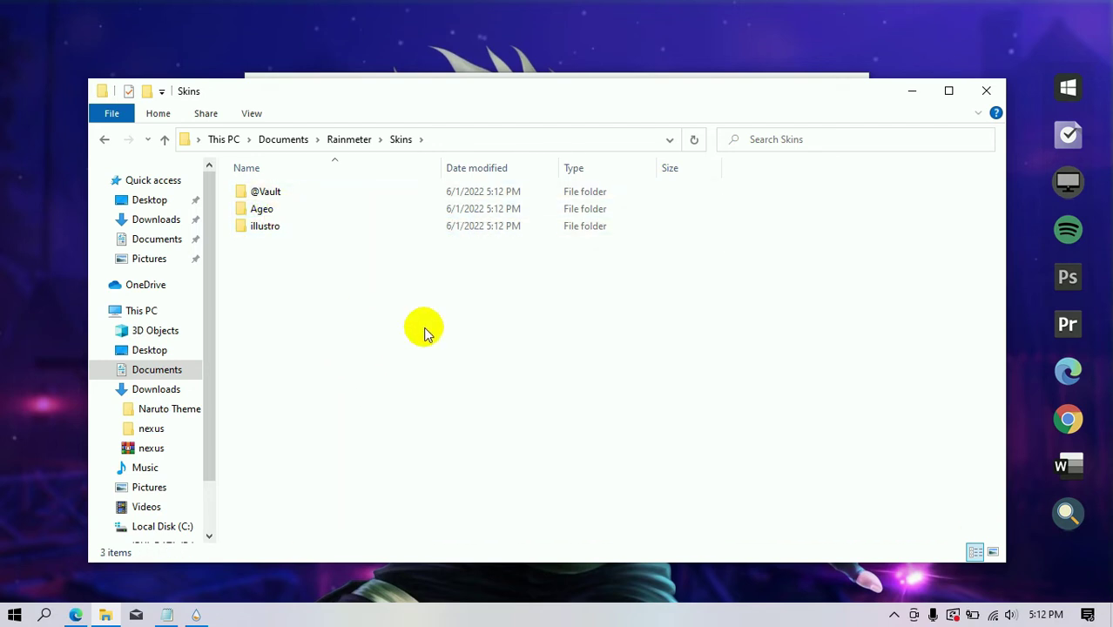
- Return File Explorer to Downloads, move it off the Manage Rainmeter window, and refresh all skins in Rainmeter
{"action": "left_click", "coordinate": [146, 219]}
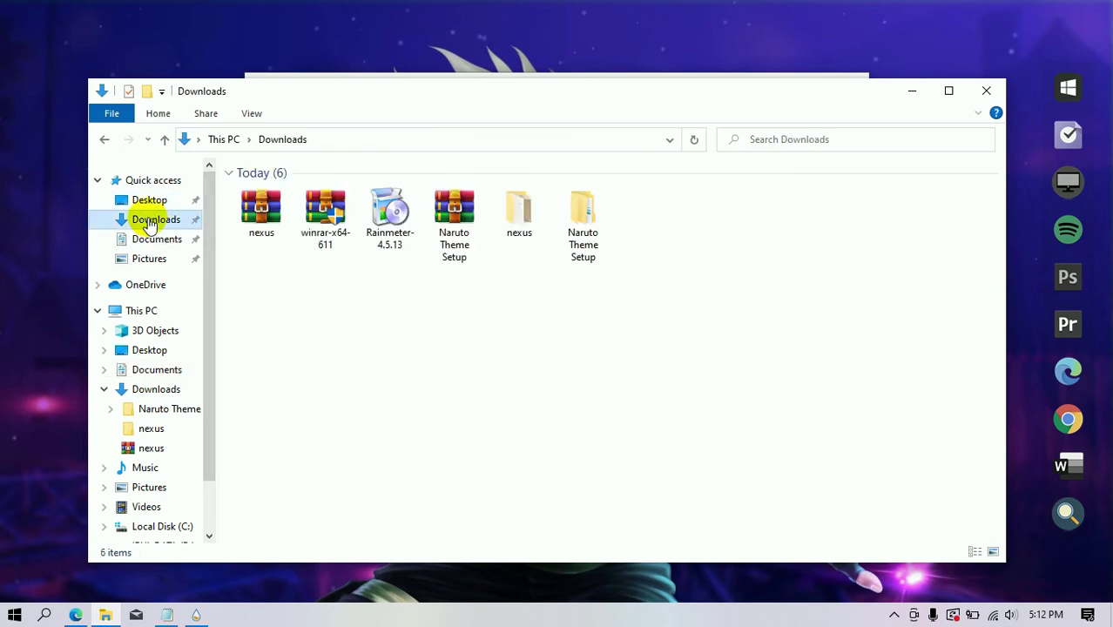
{"action": "left_click_drag", "start_coordinate": [534, 94], "coordinate": [551, 166]}
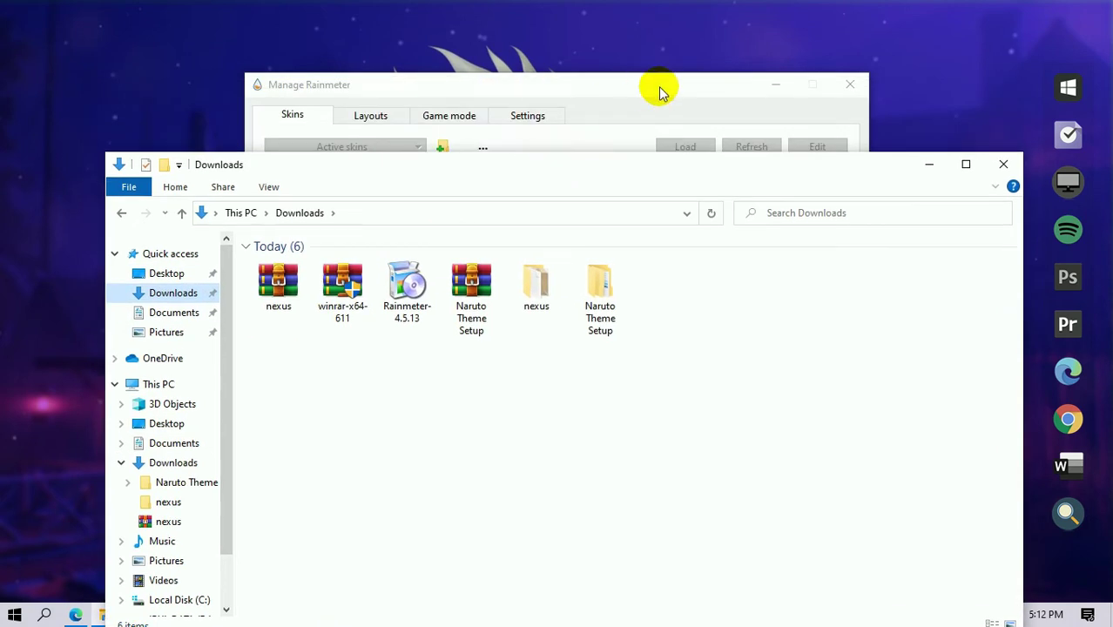
{"action": "left_click", "coordinate": [659, 93]}
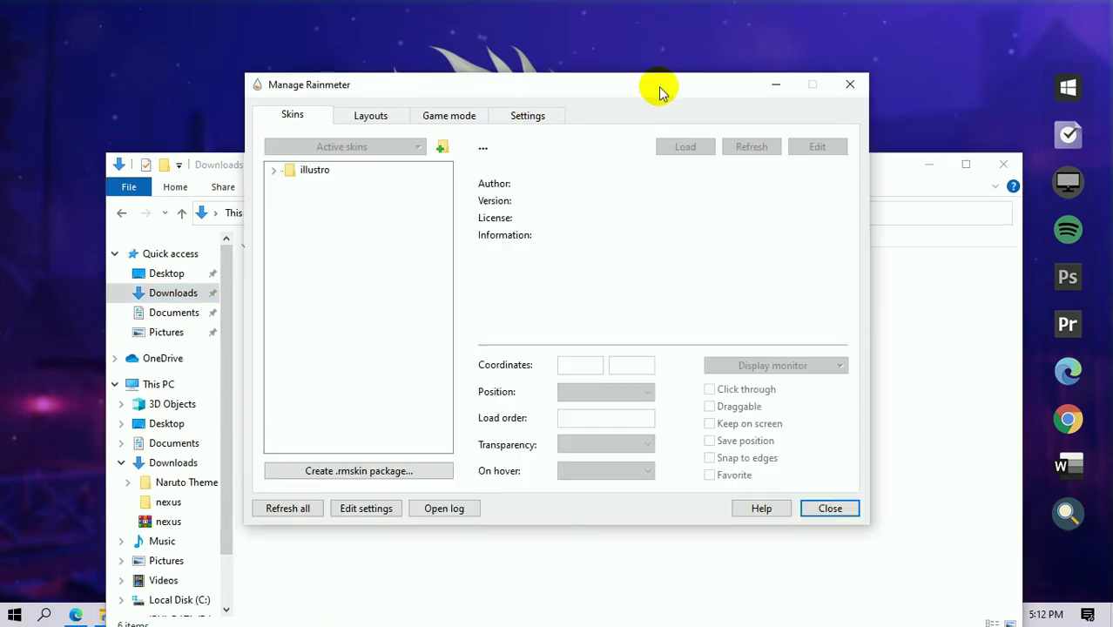
{"action": "left_click", "coordinate": [288, 508]}
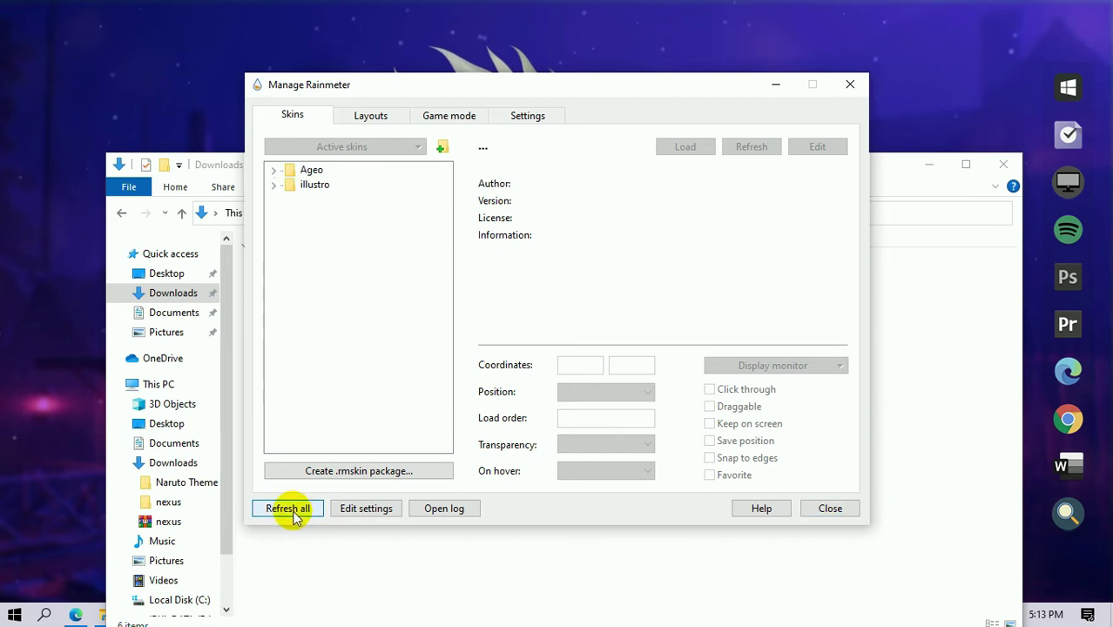
- Expand Ageo and its Quotes, Settings, Song Info, Time and Date, and Time Of Day folders, minimizing the Downloads window
{"action": "left_click", "coordinate": [312, 171]}
{"action": "left_click", "coordinate": [274, 173]}
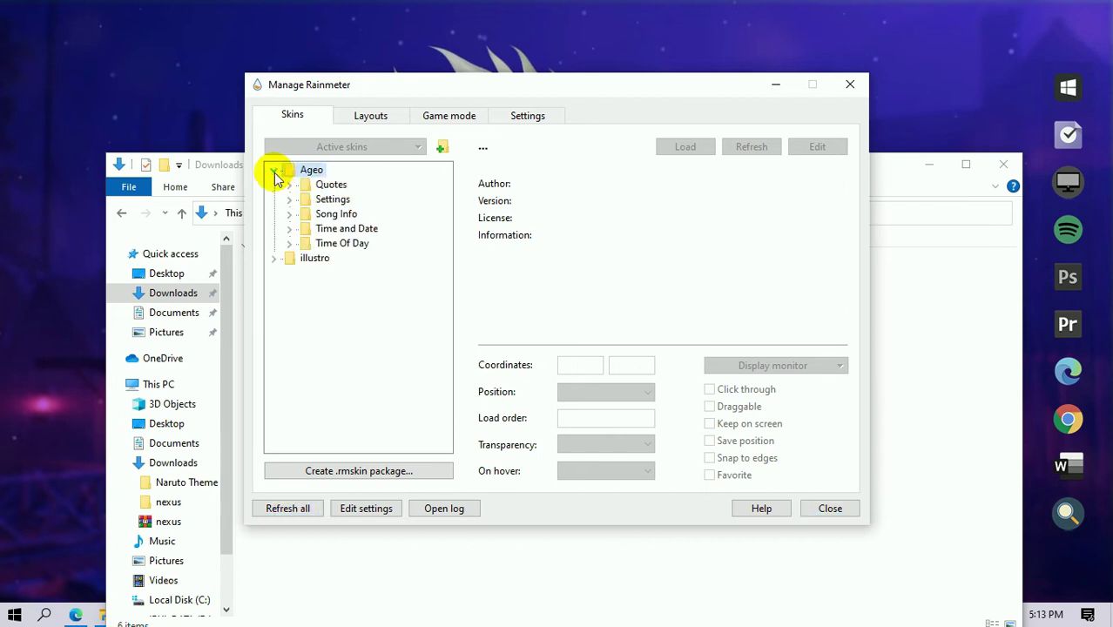
{"action": "left_click", "coordinate": [926, 166]}
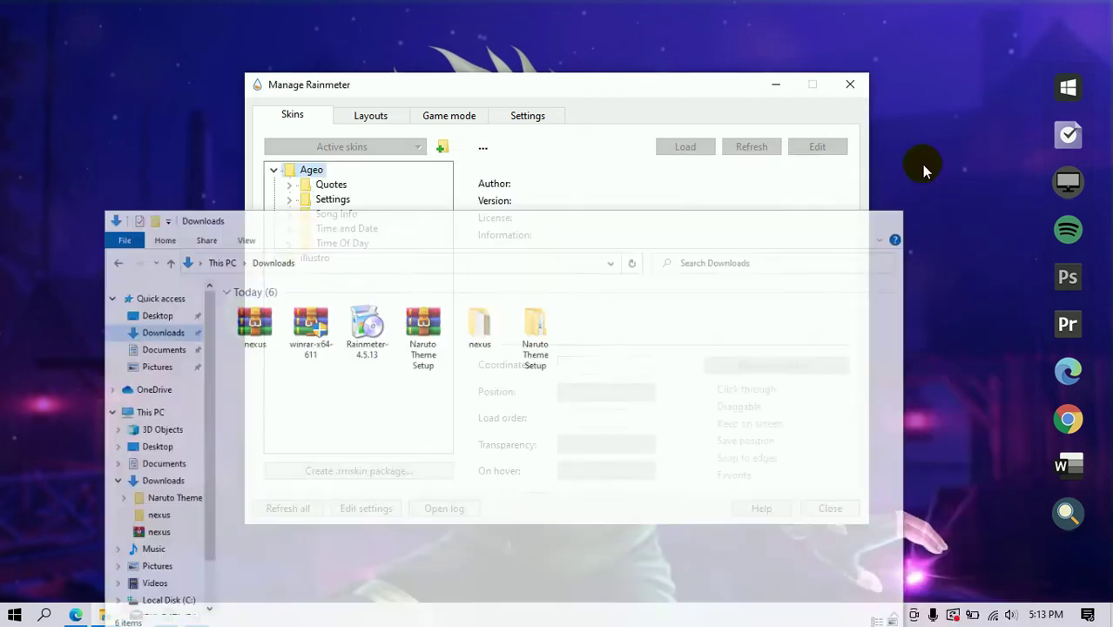
{"action": "left_click", "coordinate": [325, 184]}
{"action": "left_click", "coordinate": [290, 186]}
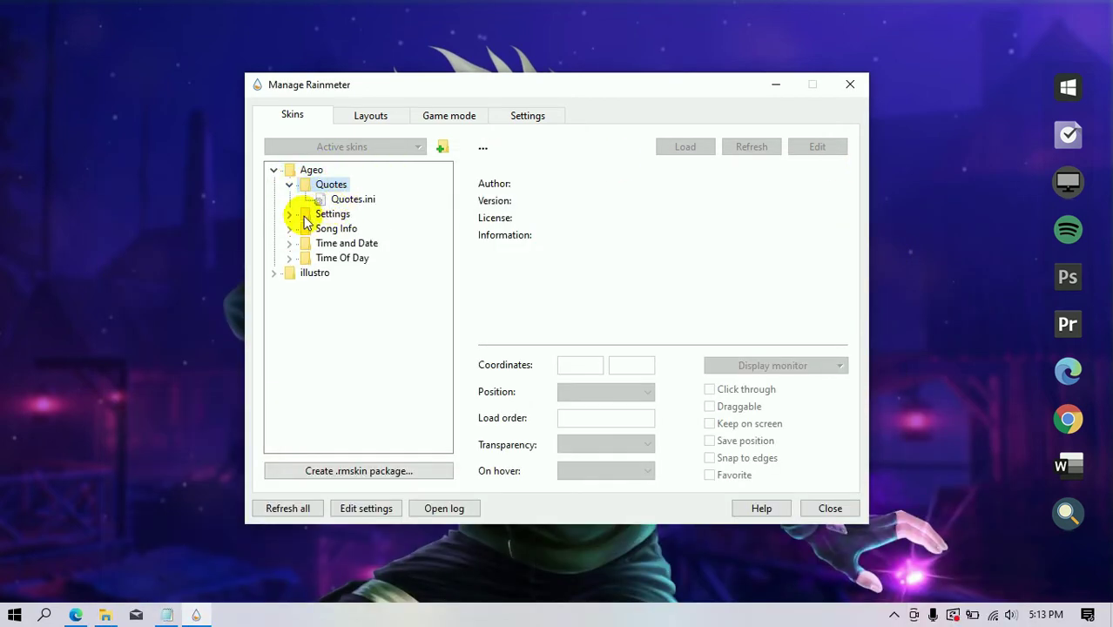
{"action": "left_click", "coordinate": [288, 218]}
{"action": "left_click", "coordinate": [288, 214]}
{"action": "left_click", "coordinate": [289, 243]}
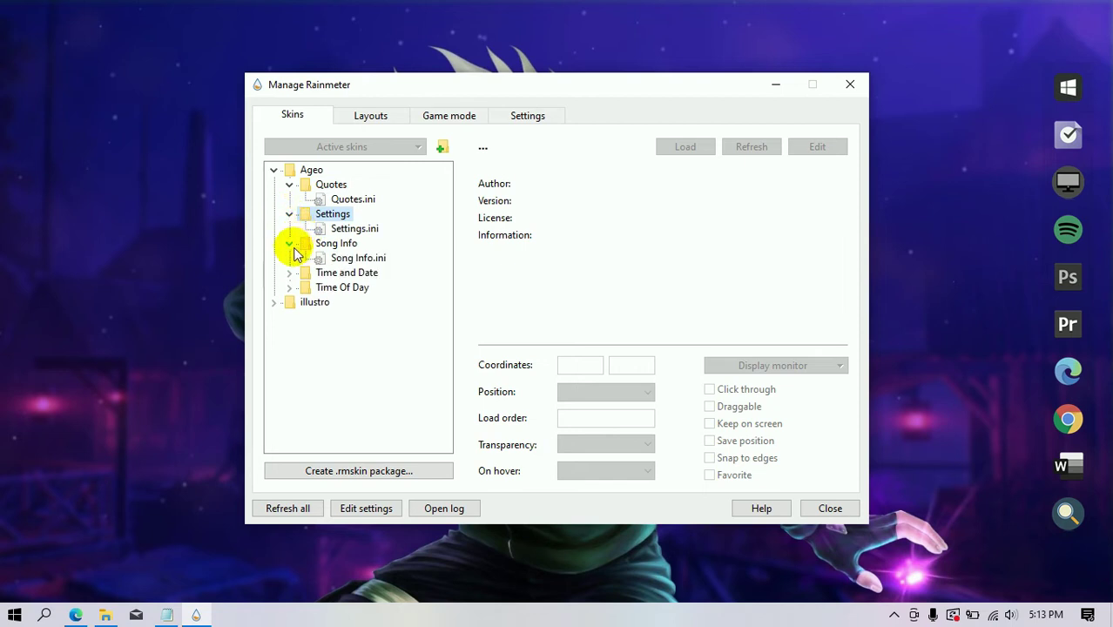
{"action": "left_click", "coordinate": [290, 273]}
{"action": "left_click", "coordinate": [290, 301]}
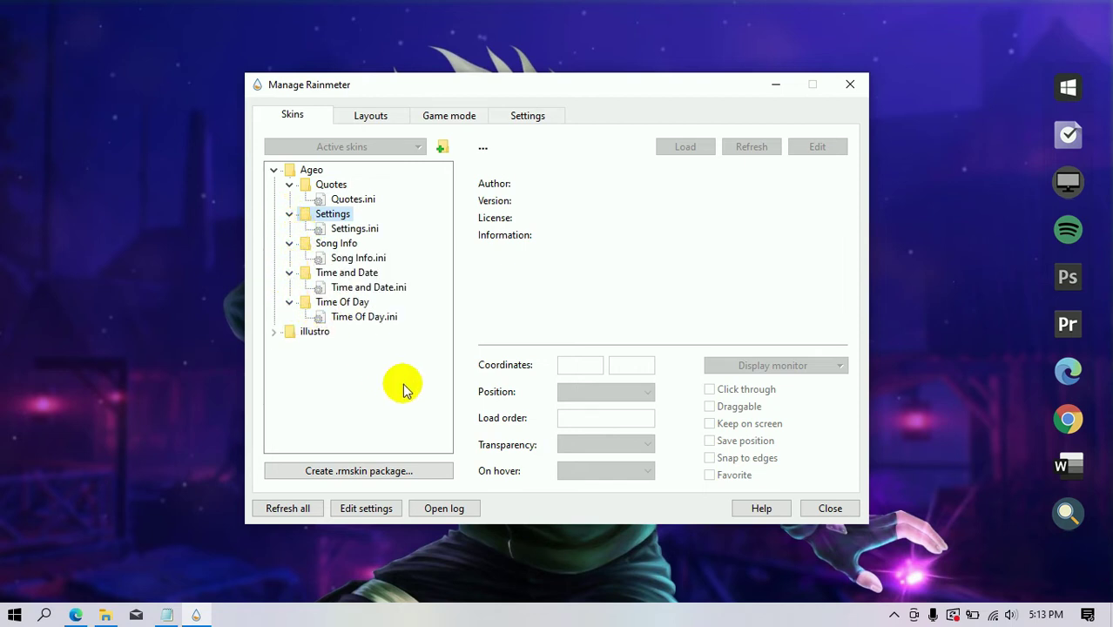
- Load the Ageo Quotes.ini skin and place it near the desktop's upper-left corner, at about 29, 27
{"action": "left_click", "coordinate": [353, 198]}
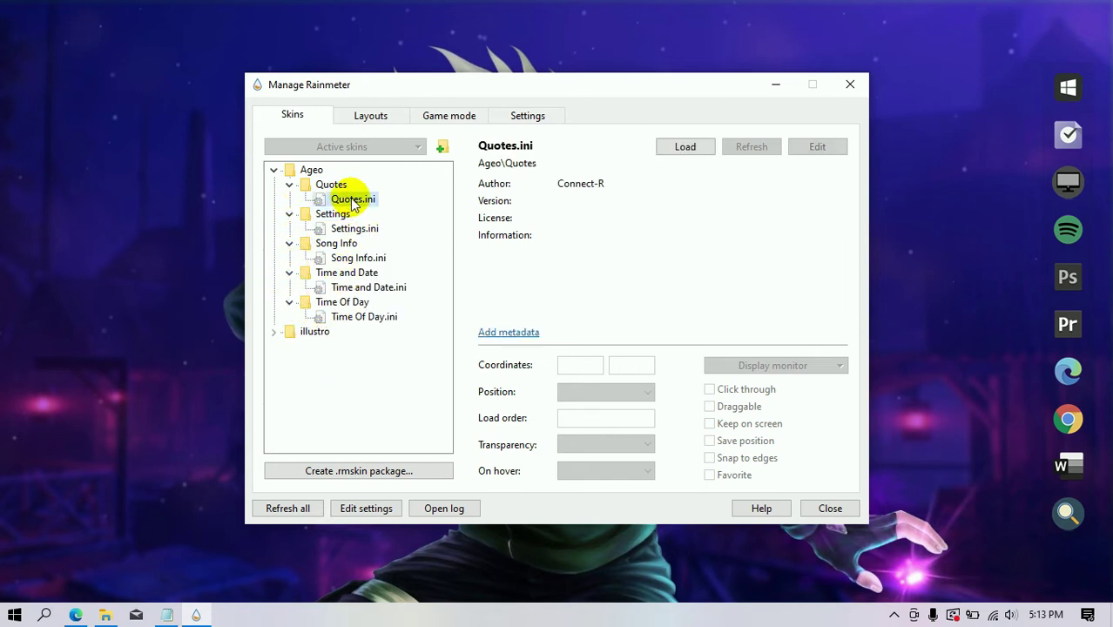
{"action": "left_click", "coordinate": [684, 146]}
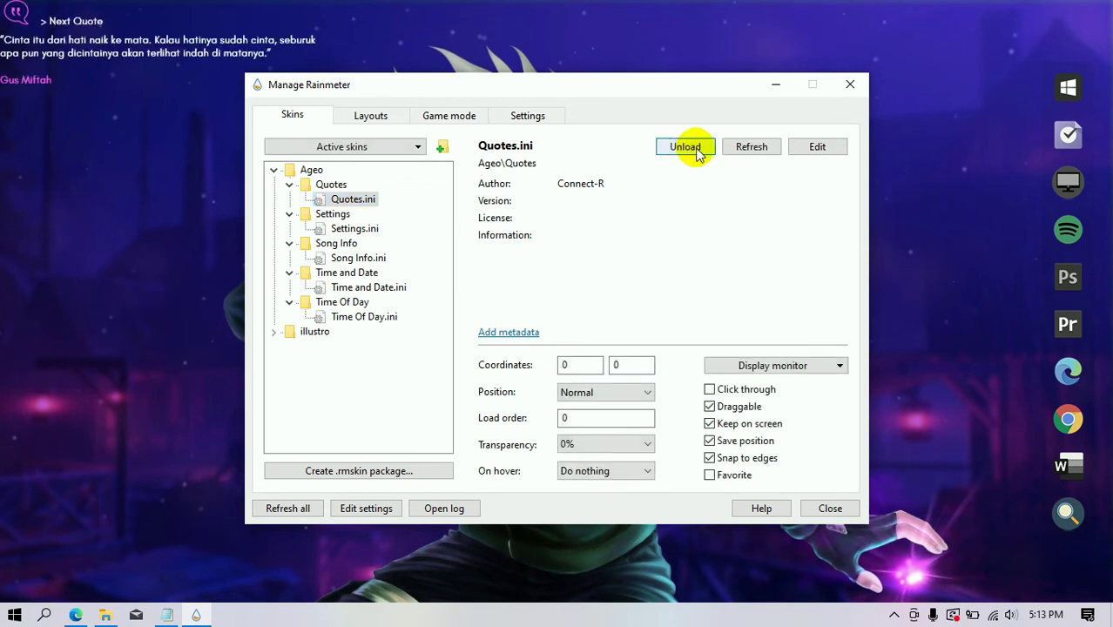
{"action": "left_click_drag", "start_coordinate": [213, 51], "coordinate": [235, 67]}
{"action": "left_click_drag", "start_coordinate": [385, 84], "coordinate": [400, 115]}
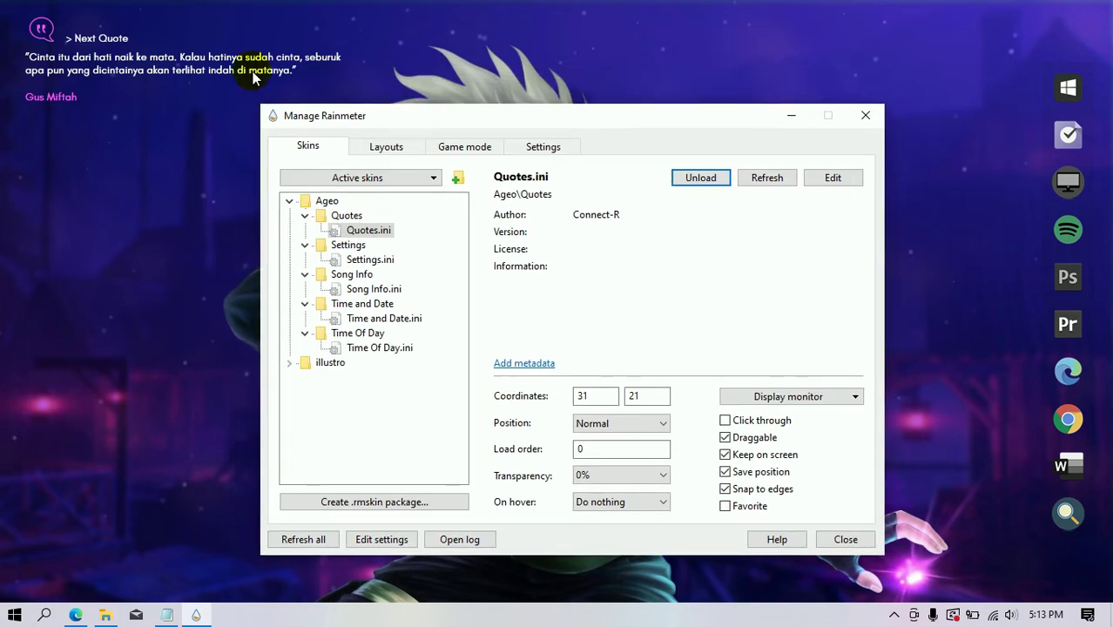
{"action": "left_click_drag", "start_coordinate": [249, 71], "coordinate": [247, 74]}
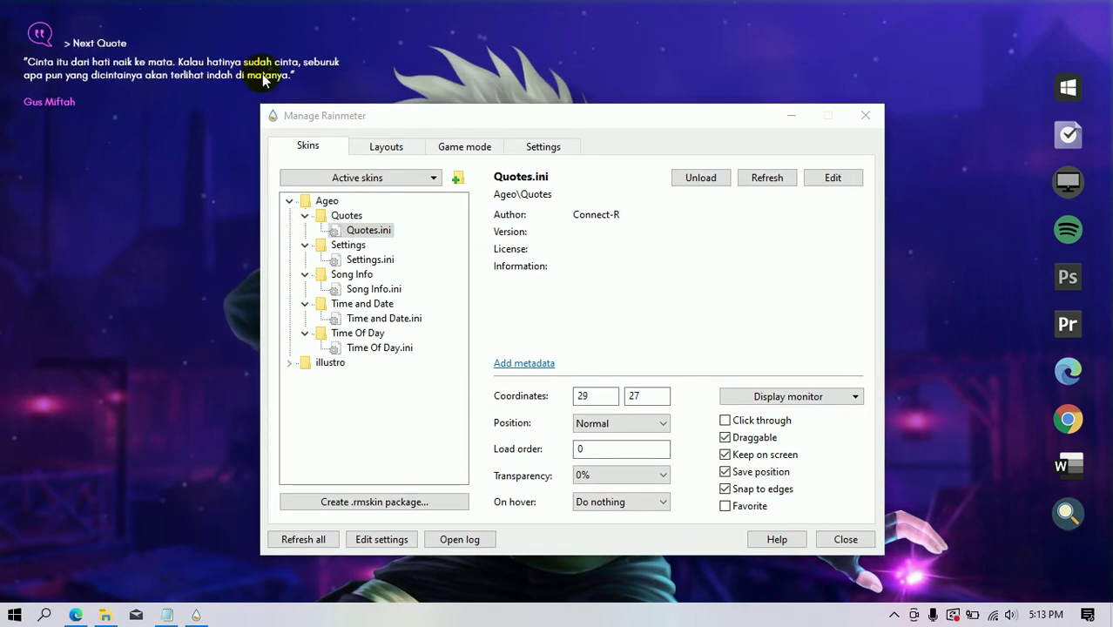
- Set the Quotes skin's position to On desktop, nudge it to about 30, 26, and enable Click through
{"action": "left_click", "coordinate": [600, 425]}
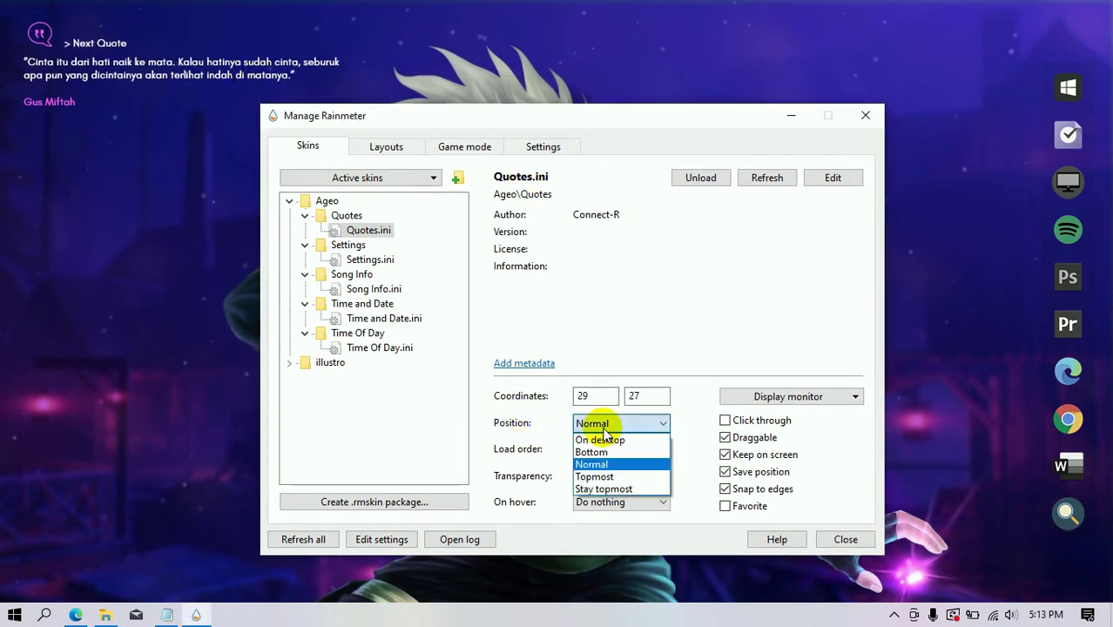
{"action": "left_click", "coordinate": [600, 439]}
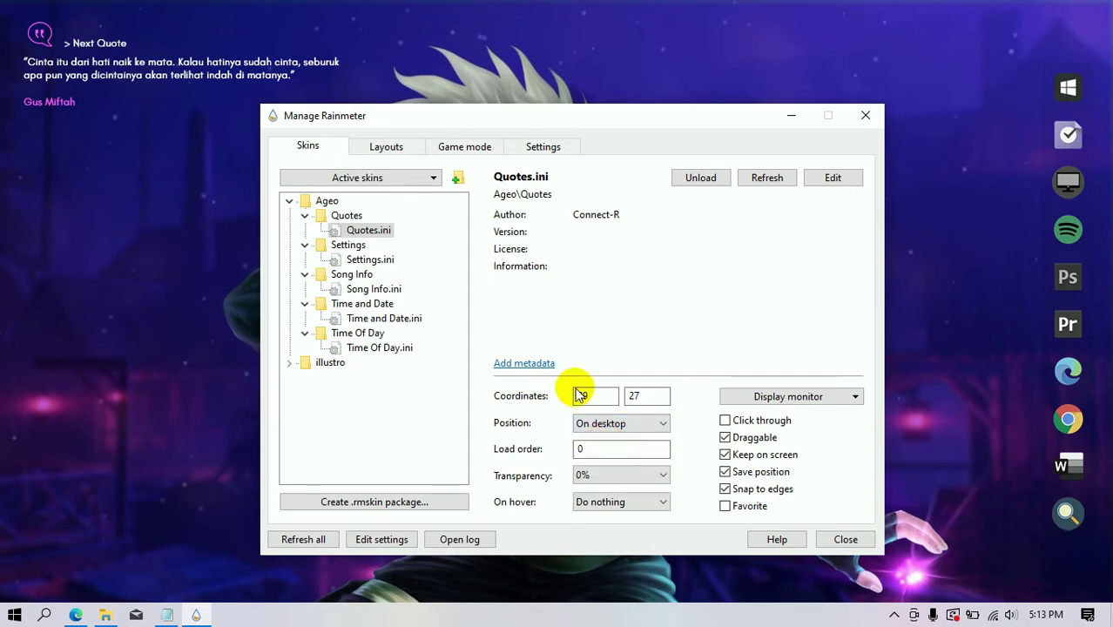
{"action": "left_click_drag", "start_coordinate": [201, 69], "coordinate": [193, 72]}
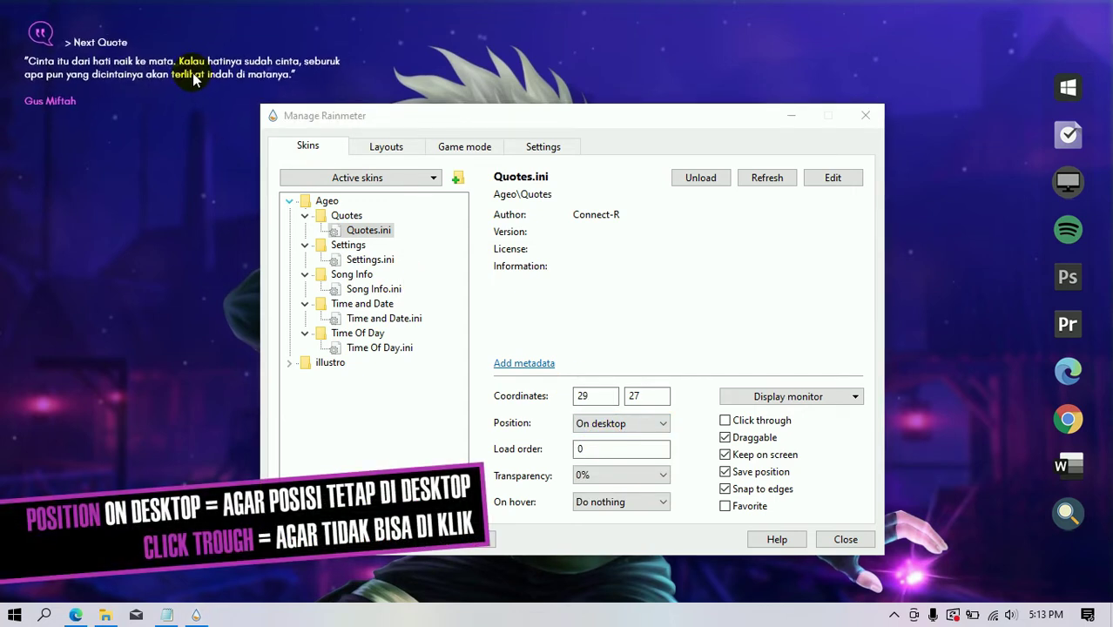
{"action": "left_click", "coordinate": [725, 420]}
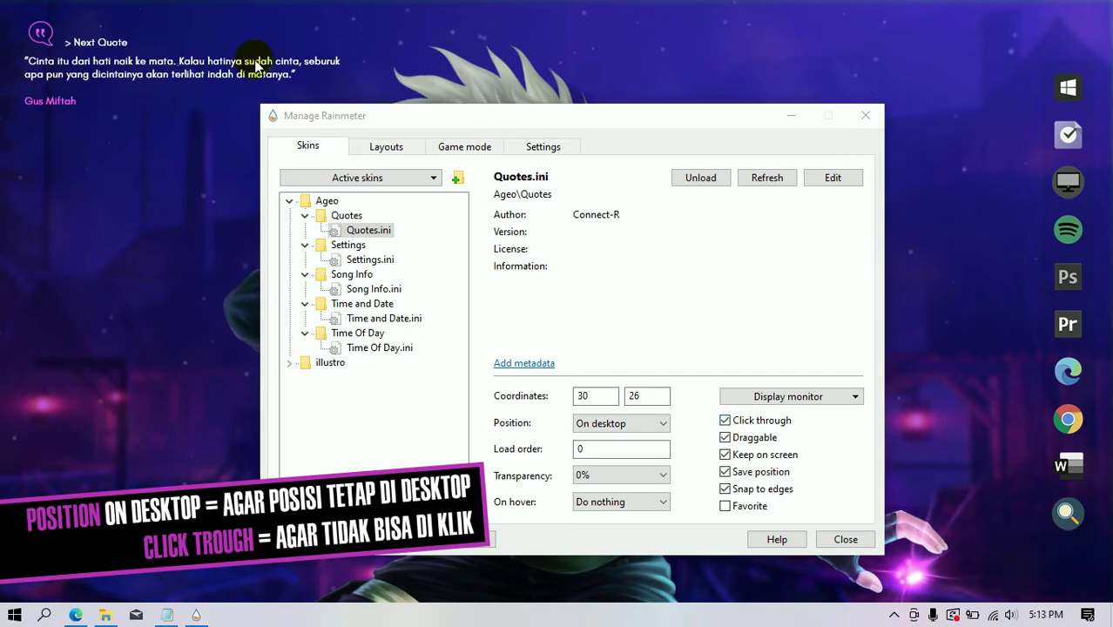
{"action": "left_click", "coordinate": [206, 78]}
{"action": "left_click", "coordinate": [658, 303]}
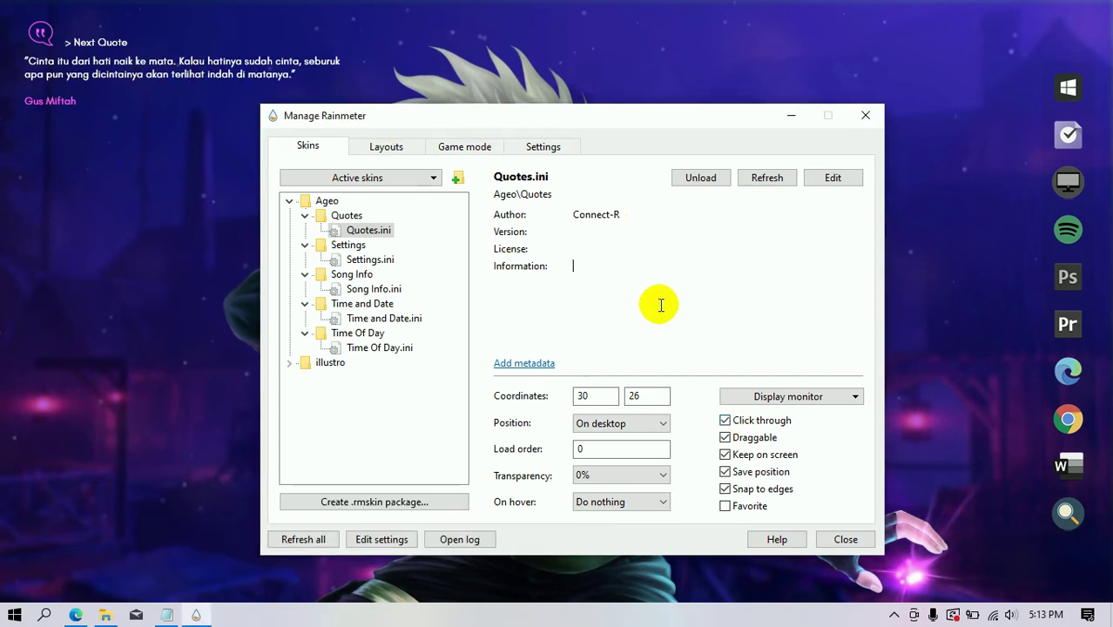
- Load the Ageo Song Info.ini skin and move it to the desktop's lower-left corner
{"action": "left_click", "coordinate": [365, 261]}
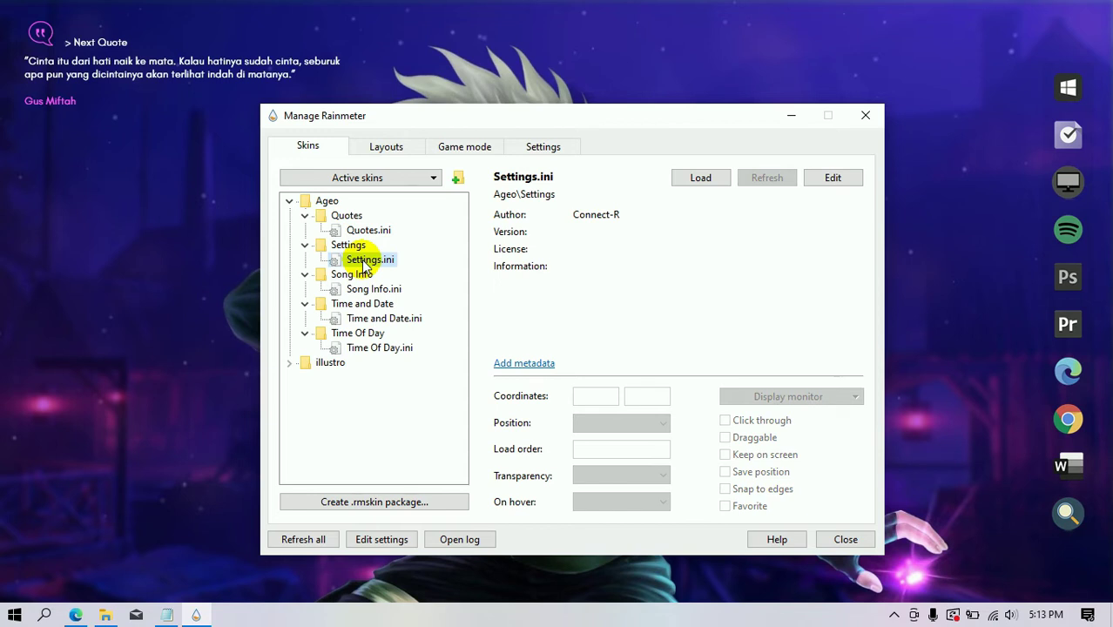
{"action": "left_click", "coordinate": [367, 289]}
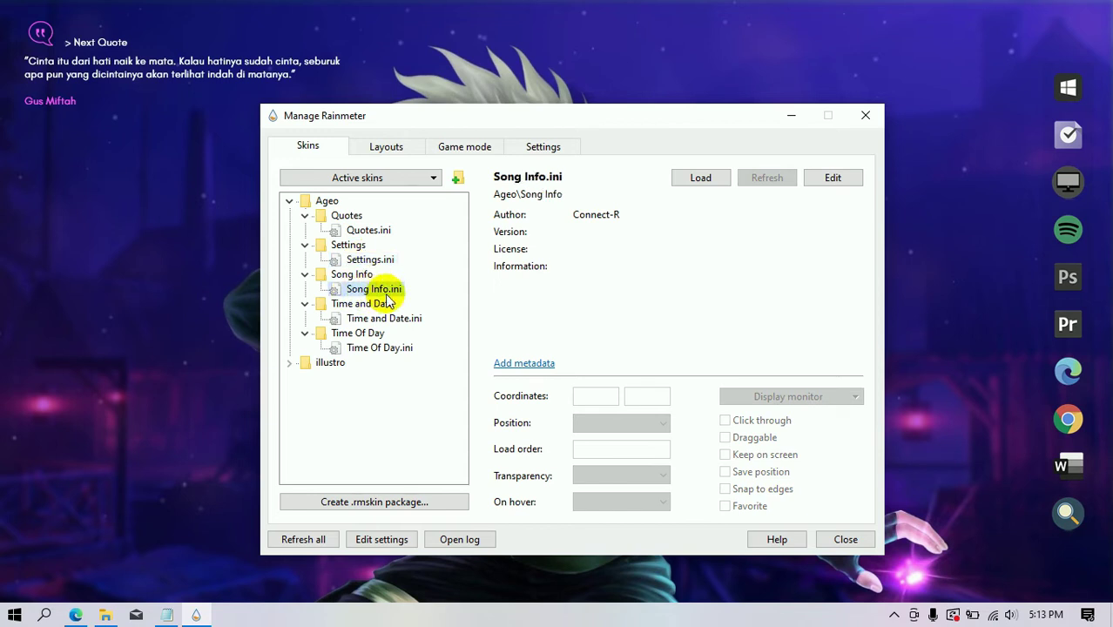
{"action": "left_click", "coordinate": [702, 181]}
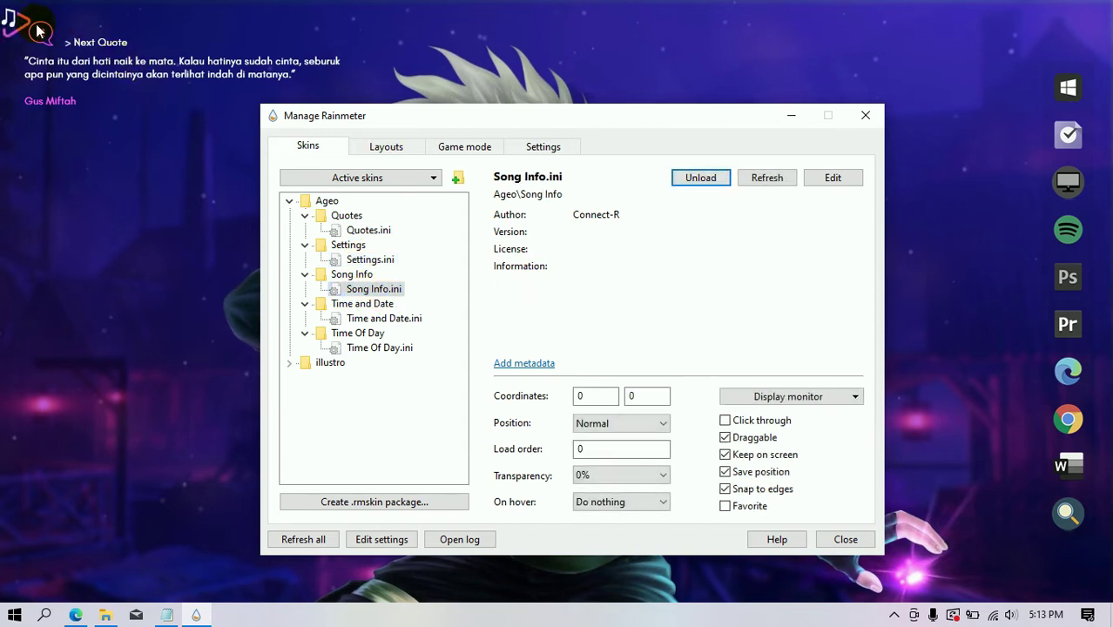
{"action": "left_click_drag", "start_coordinate": [38, 32], "coordinate": [37, 566]}
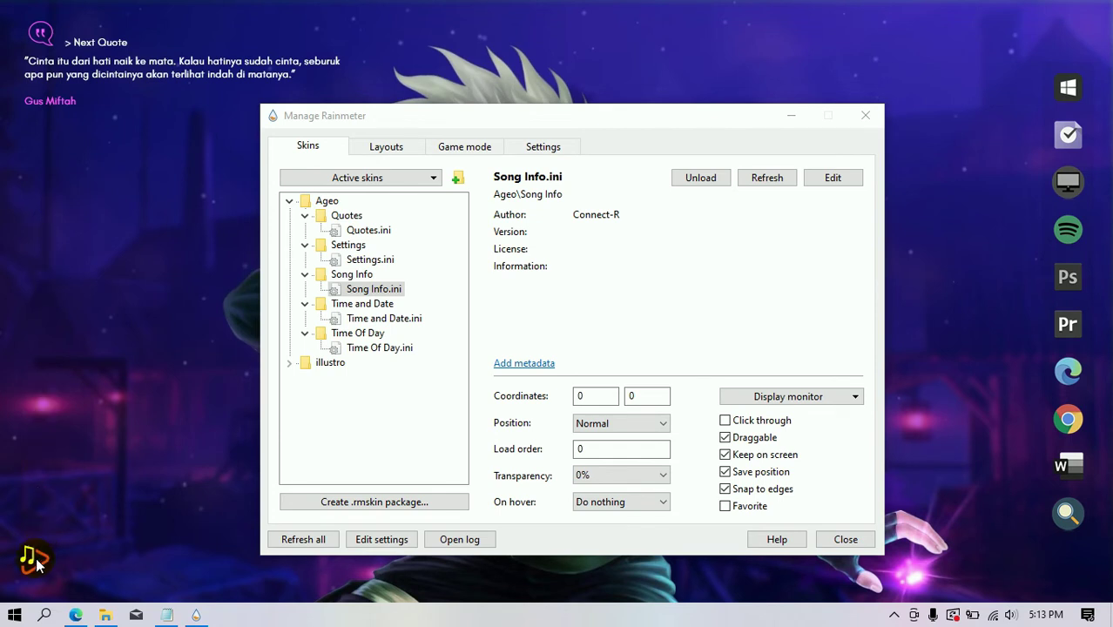
- Load the Ageo Time and Date.ini skin and move it to the desktop's upper right, beside the dock
{"action": "left_click", "coordinate": [375, 318]}
{"action": "left_click", "coordinate": [700, 179]}
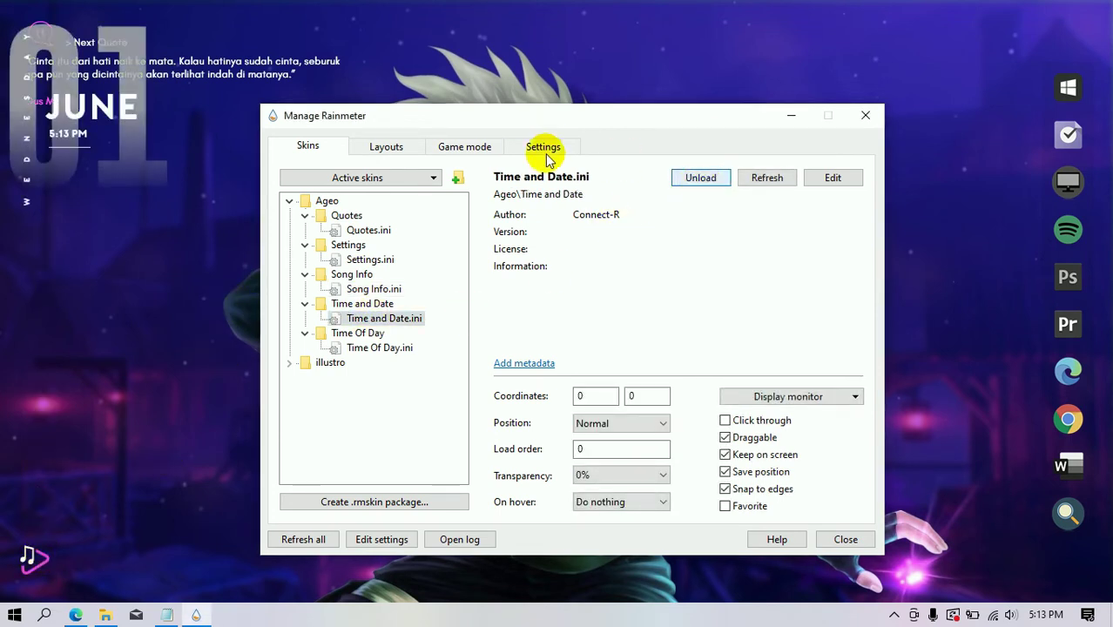
{"action": "left_click_drag", "start_coordinate": [613, 128], "coordinate": [393, 181]}
{"action": "left_click_drag", "start_coordinate": [116, 106], "coordinate": [906, 146]}
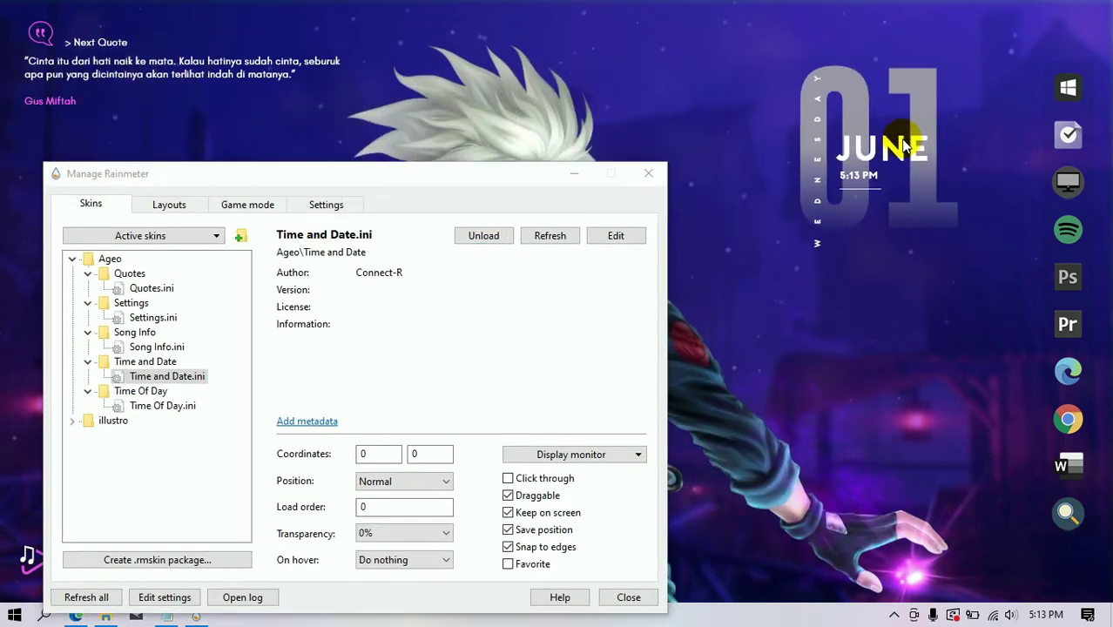
- Load the Ageo Time Of Day.ini skin and place it below the date skin, at about 984, 338
{"action": "left_click_drag", "start_coordinate": [417, 180], "coordinate": [462, 129]}
{"action": "left_click", "coordinate": [209, 345]}
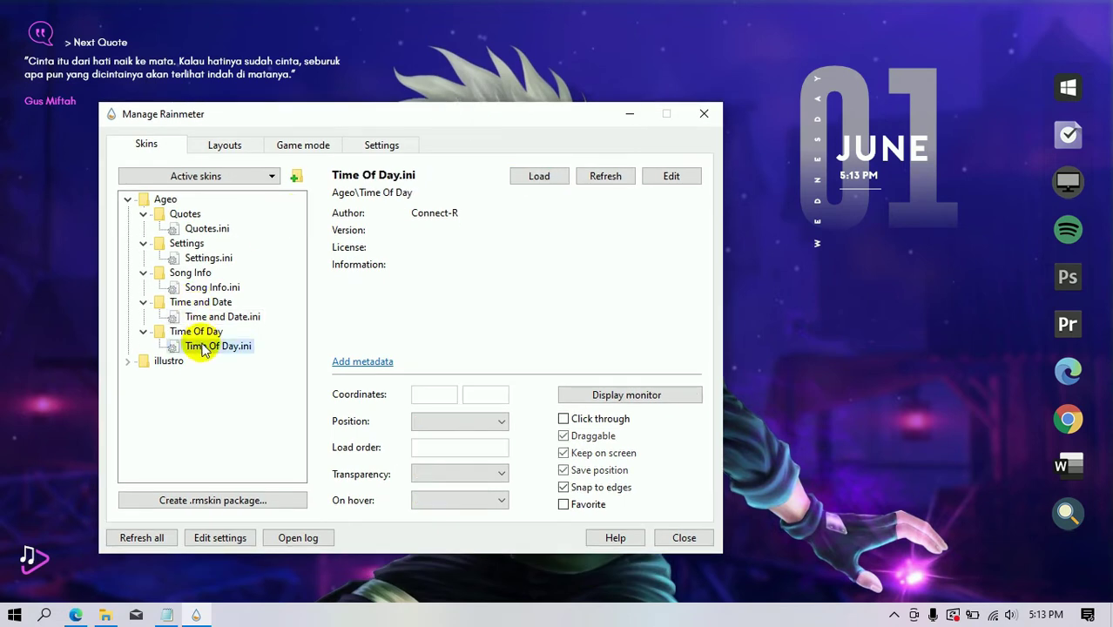
{"action": "left_click", "coordinate": [533, 177]}
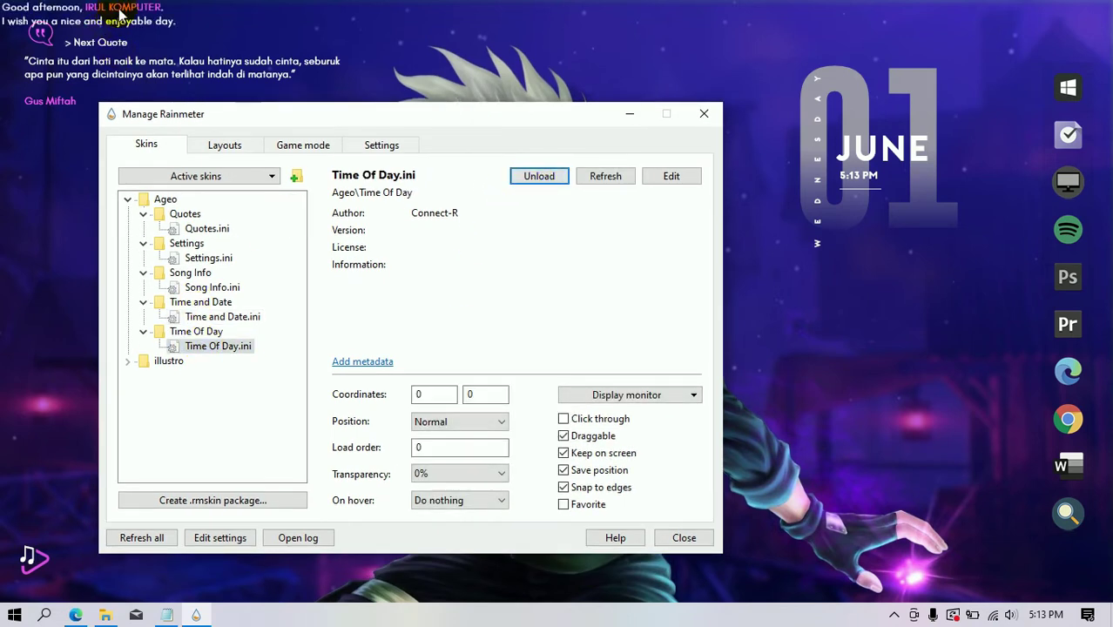
{"action": "left_click_drag", "start_coordinate": [113, 31], "coordinate": [924, 290]}
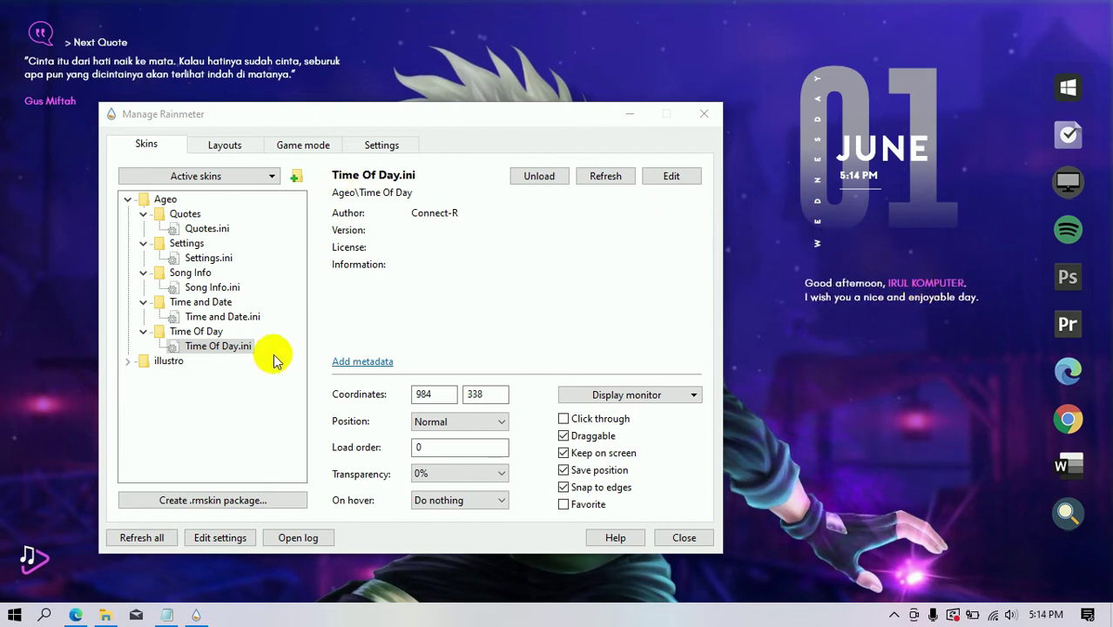
- Load the Ageo Settings.ini skin and move it and the Manage Rainmeter window apart so the settings are readable
{"action": "left_click", "coordinate": [200, 257]}
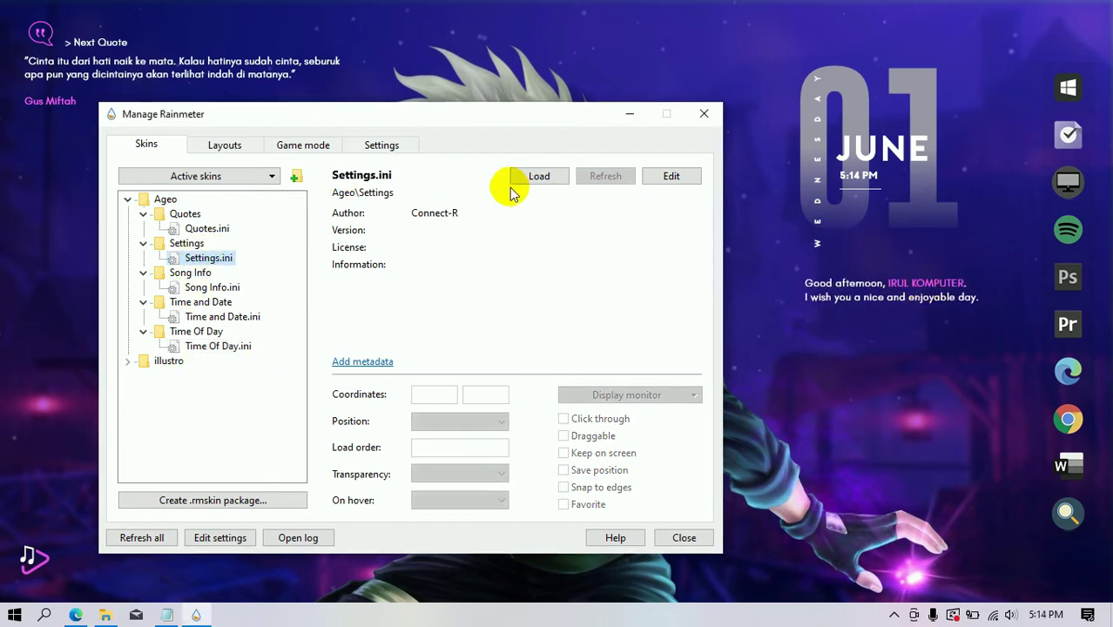
{"action": "left_click", "coordinate": [539, 178]}
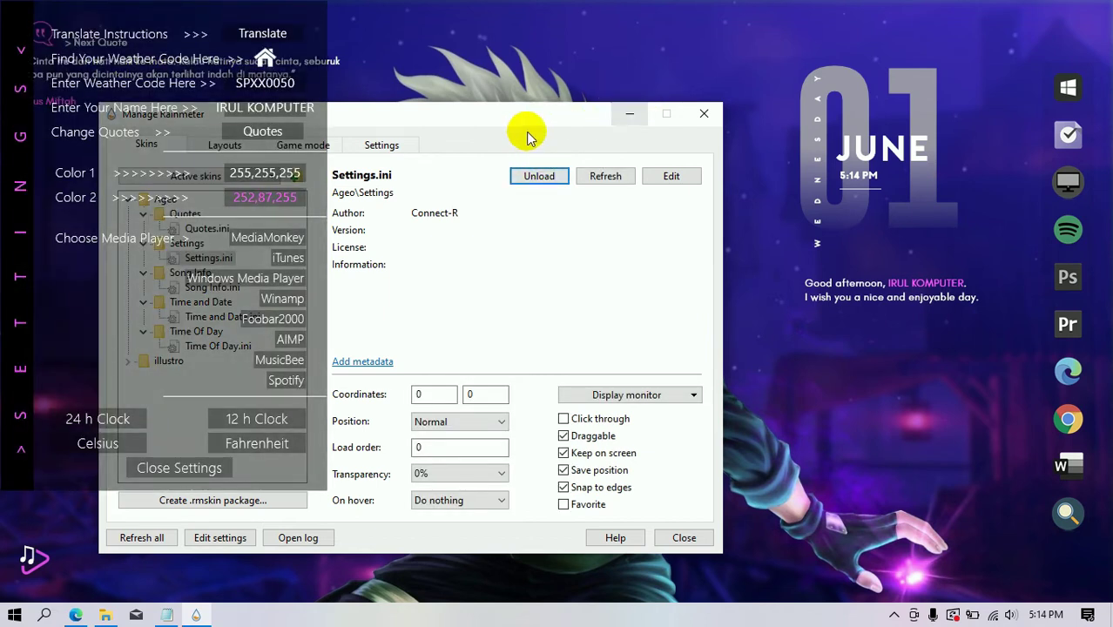
{"action": "left_click_drag", "start_coordinate": [527, 126], "coordinate": [545, 376]}
{"action": "left_click_drag", "start_coordinate": [200, 14], "coordinate": [438, 54]}
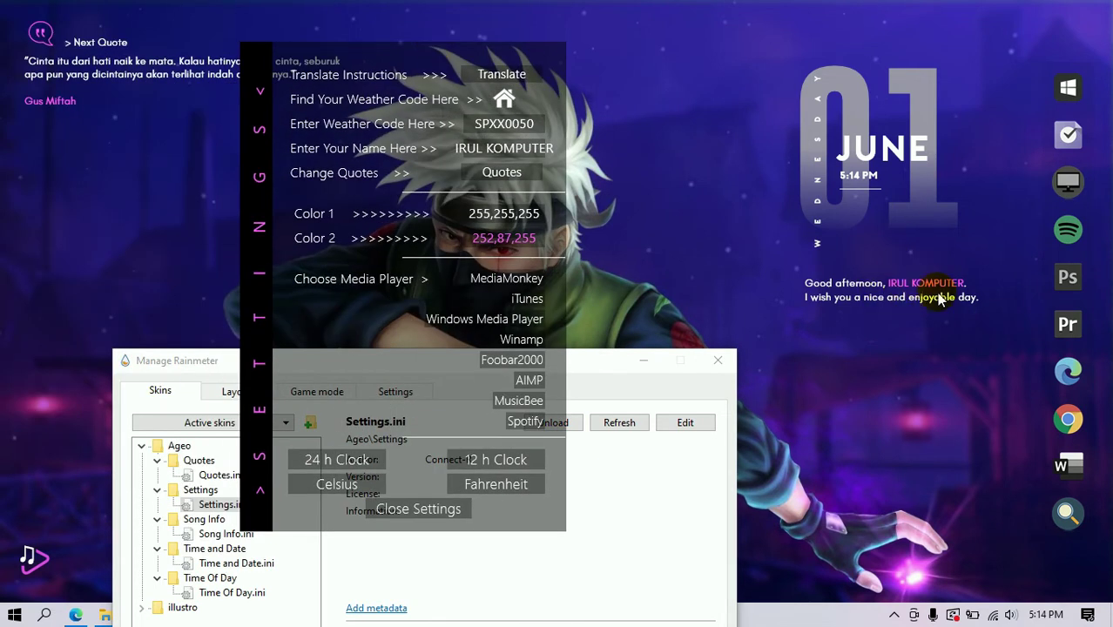
- Replace the greeting name in the Ageo settings skin with a different sample name and apply it
{"action": "left_click", "coordinate": [525, 148]}
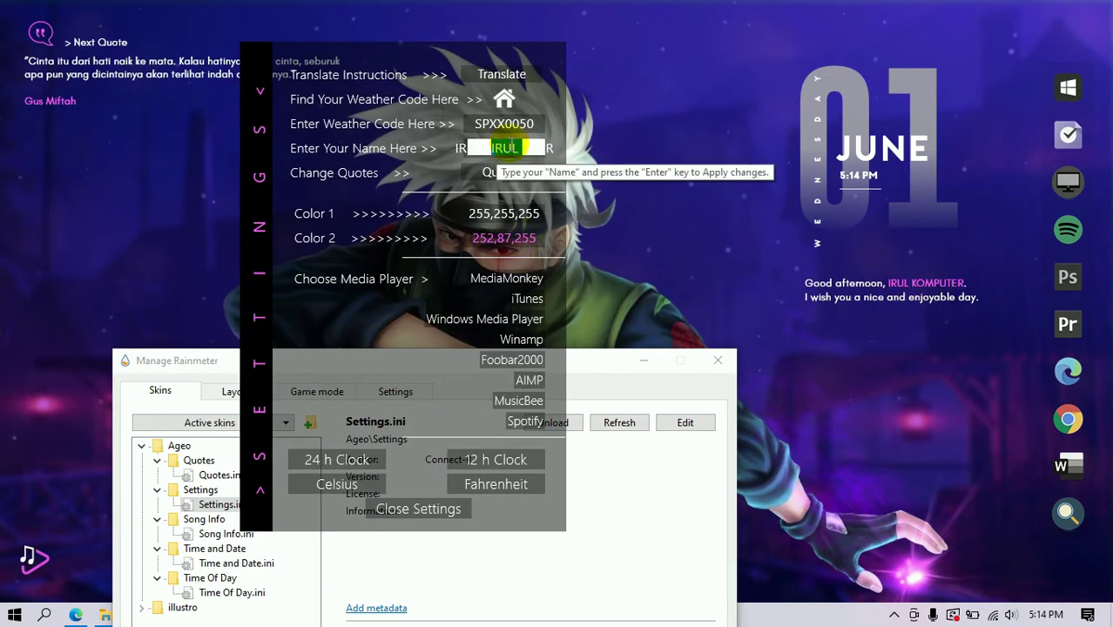
{"action": "key", "text": "BackSpace"}
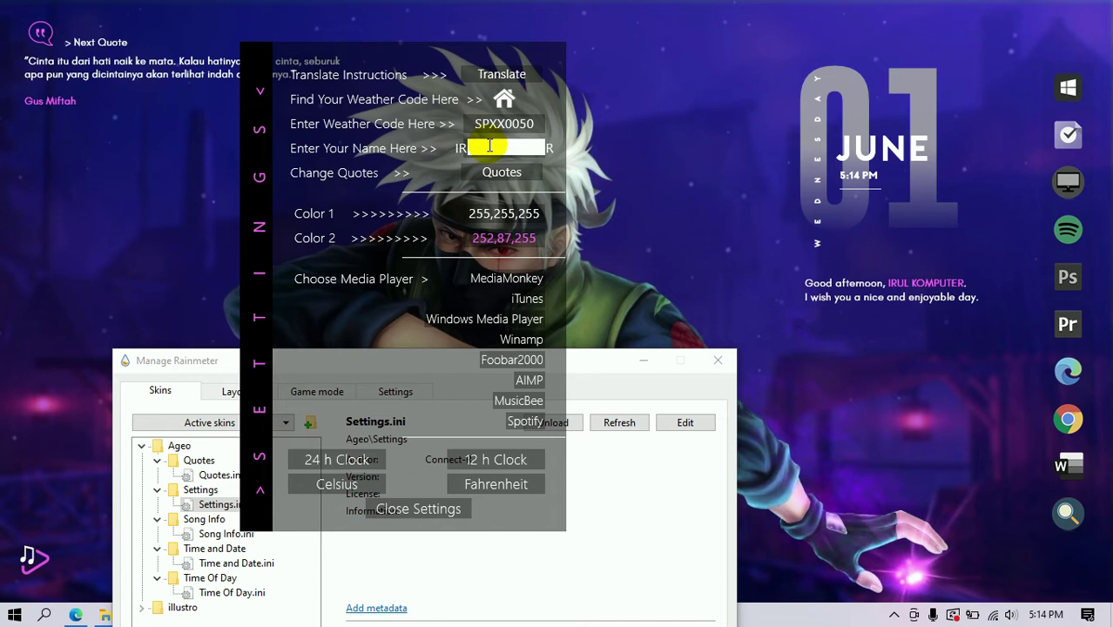
{"action": "type", "text": "K"}
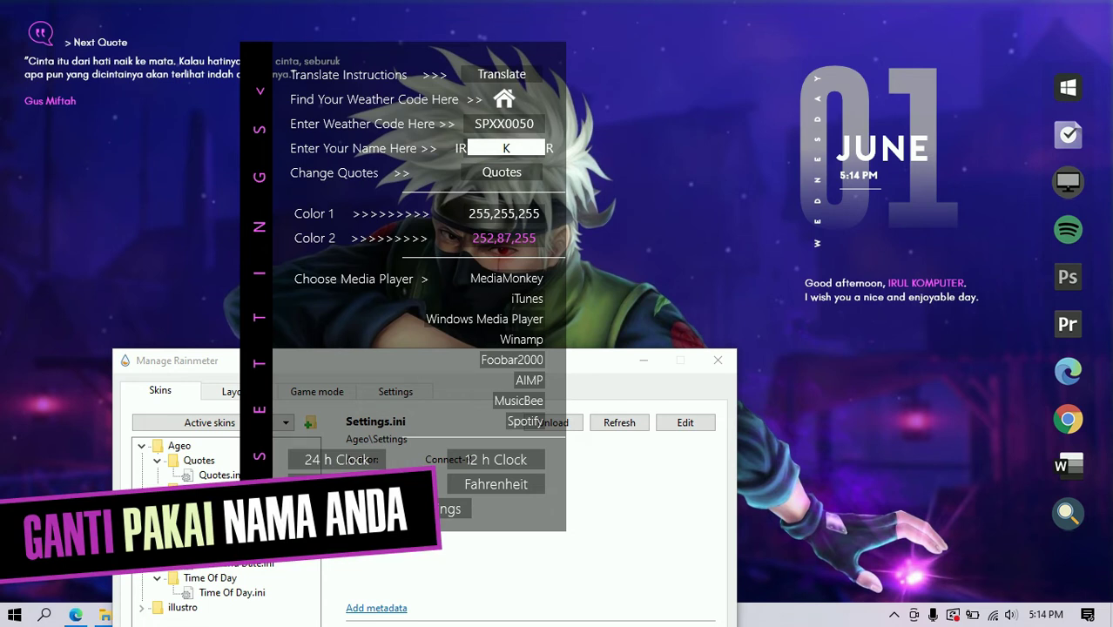
{"action": "type", "text": "h"}
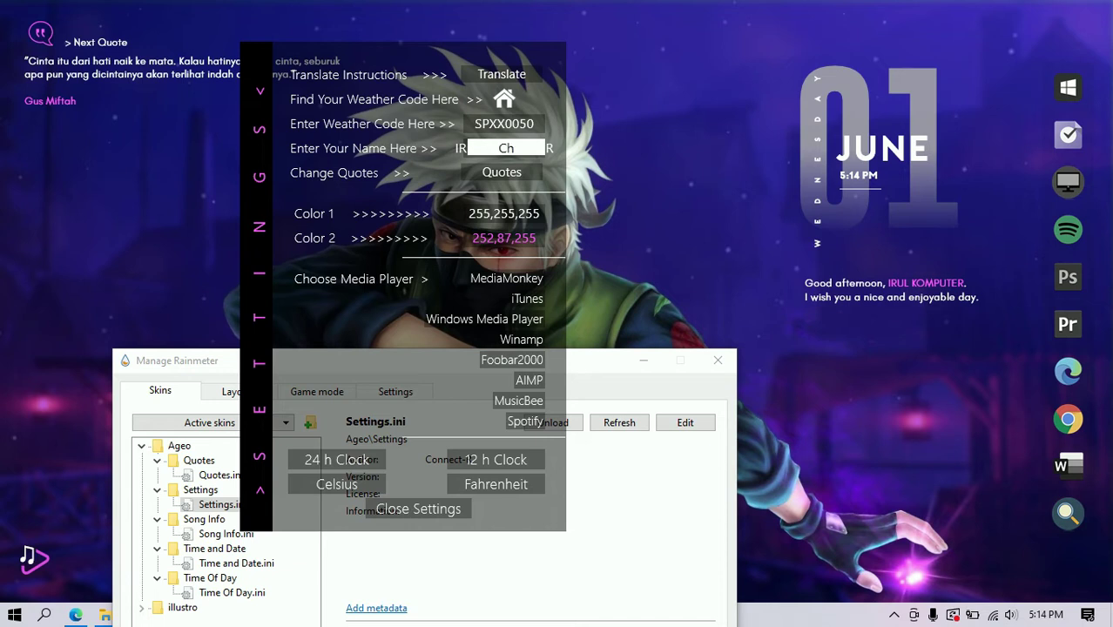
{"action": "type", "text": "ocho"}
{"action": "key", "text": "Return"}
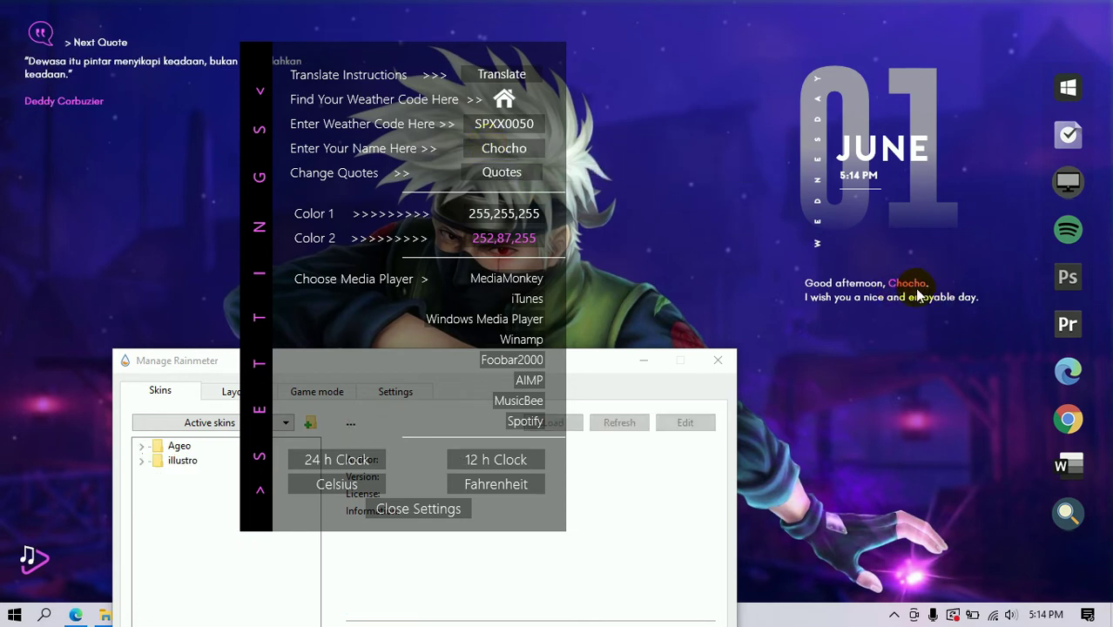
- Set the greeting name in the Ageo settings skin back to the original channel name
{"action": "left_click", "coordinate": [527, 150]}
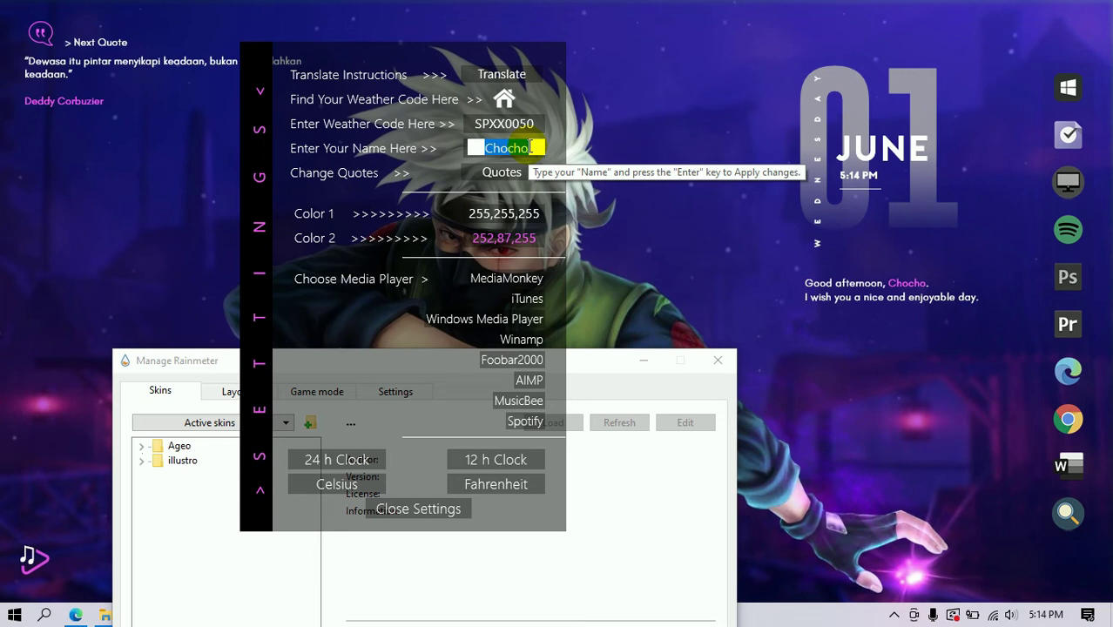
{"action": "type", "text": "IRUL KOMPUTER"}
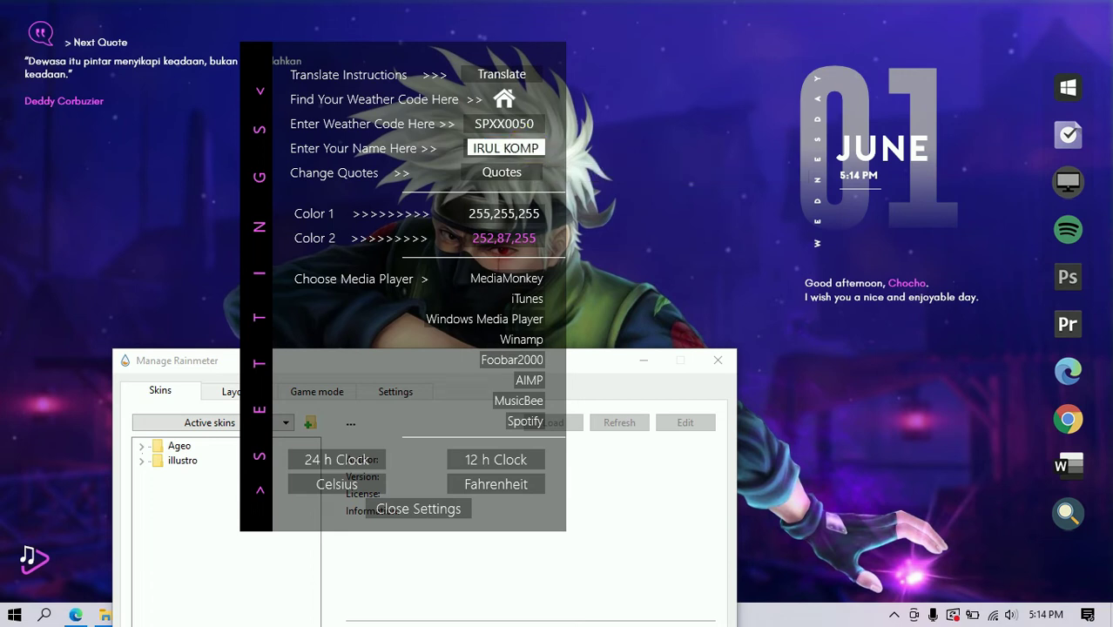
{"action": "key", "text": "Return"}
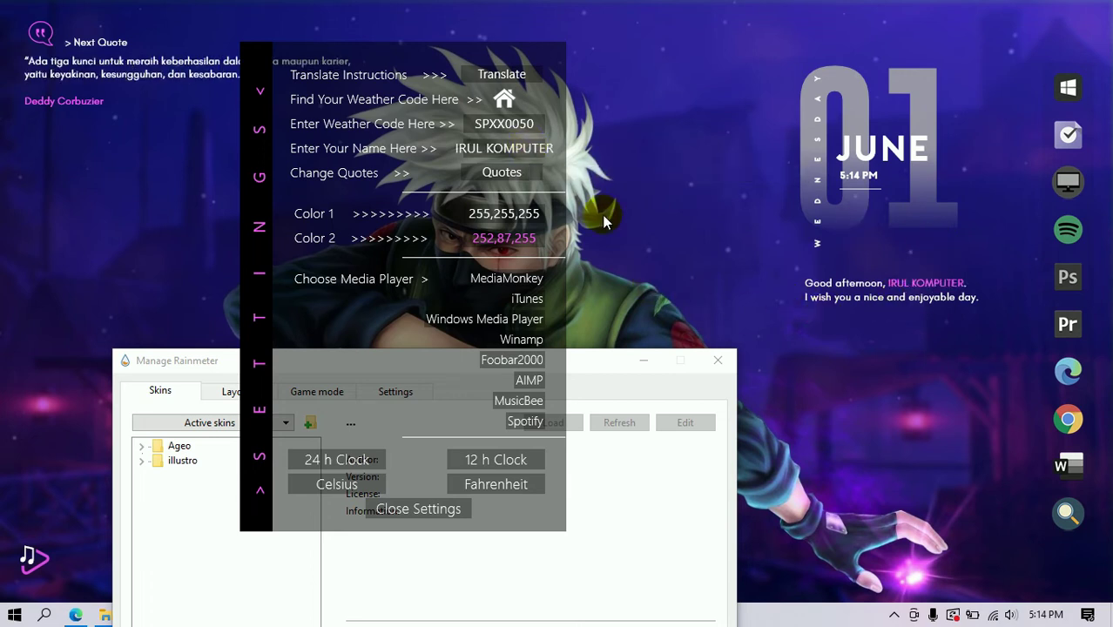
- Move the settings skin clear of the quote, open its quotes list, and duplicate the last quote and author entry at the file's end
{"action": "left_click_drag", "start_coordinate": [326, 45], "coordinate": [481, 34]}
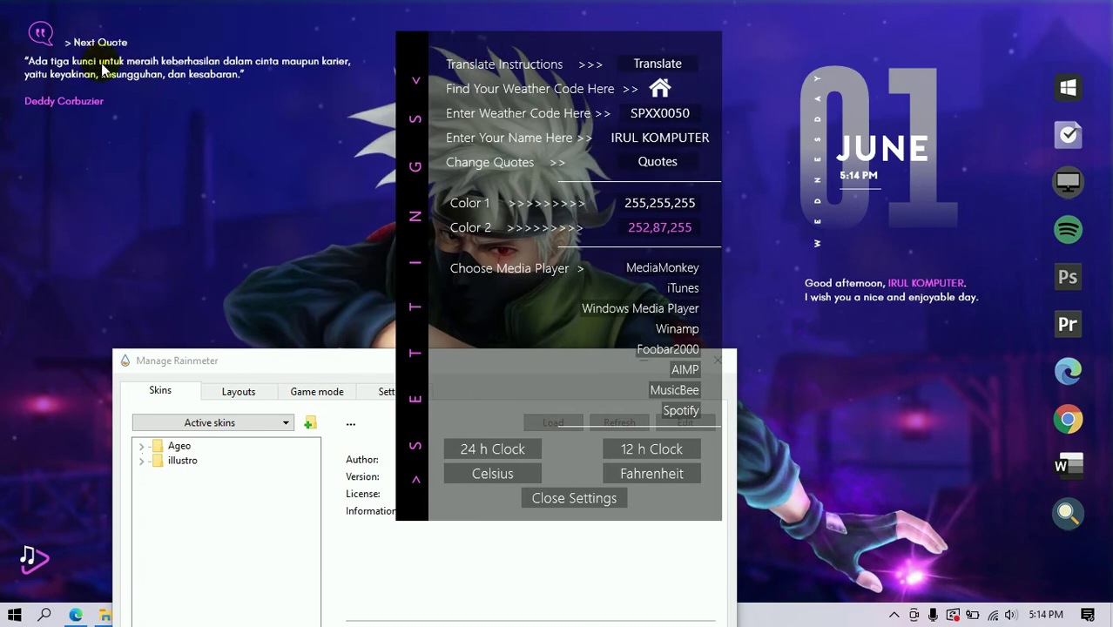
{"action": "left_click", "coordinate": [685, 163]}
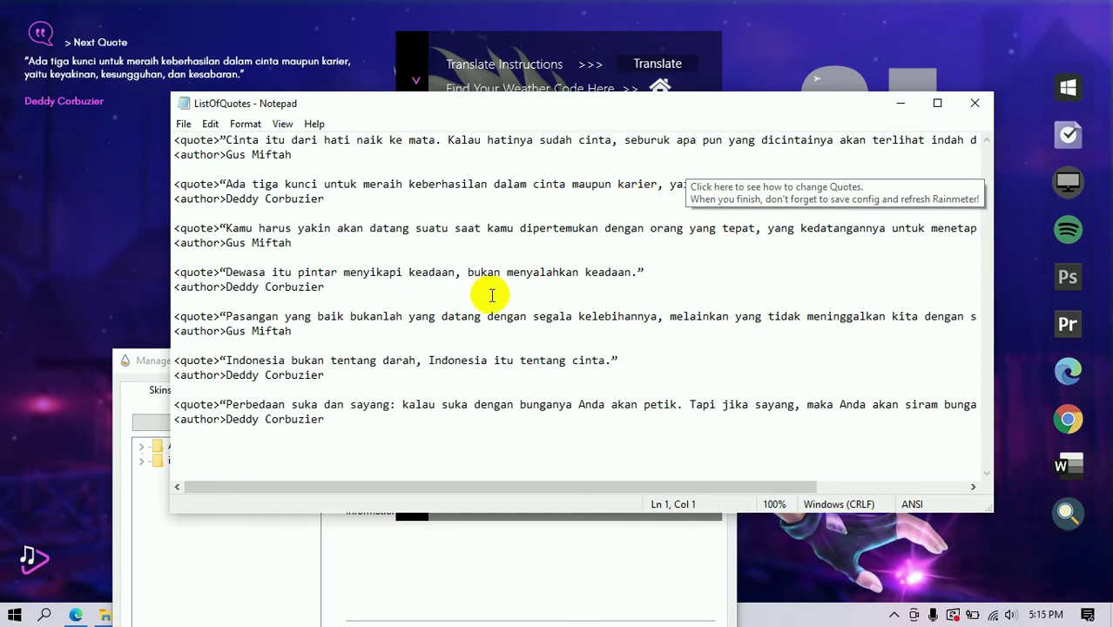
{"action": "left_click", "coordinate": [336, 422]}
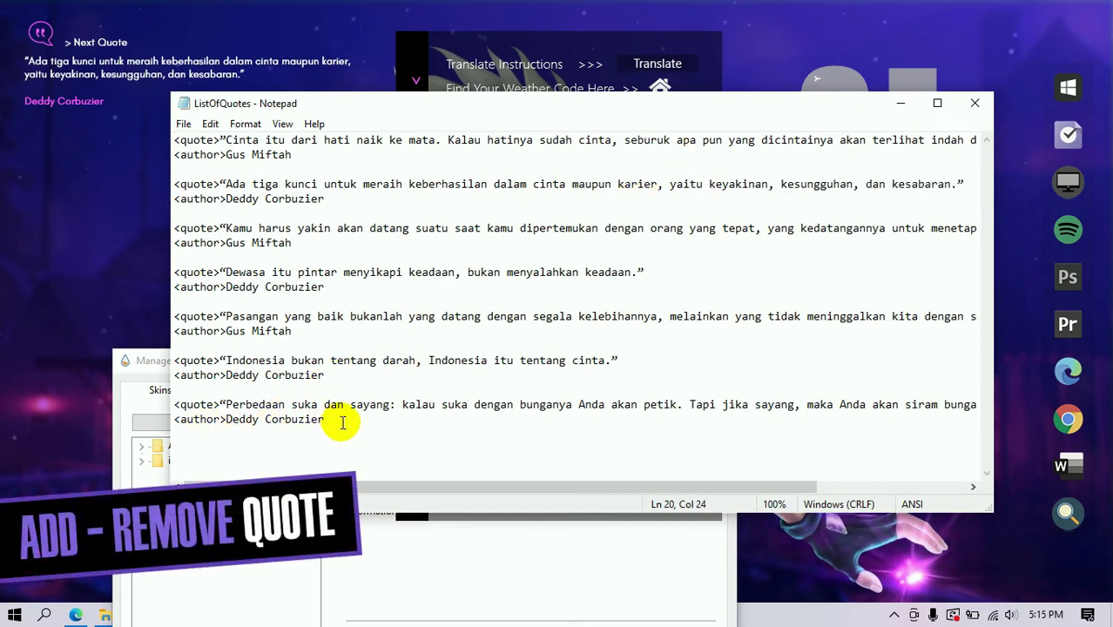
{"action": "key", "text": "Return"}
{"action": "key", "text": "Return"}
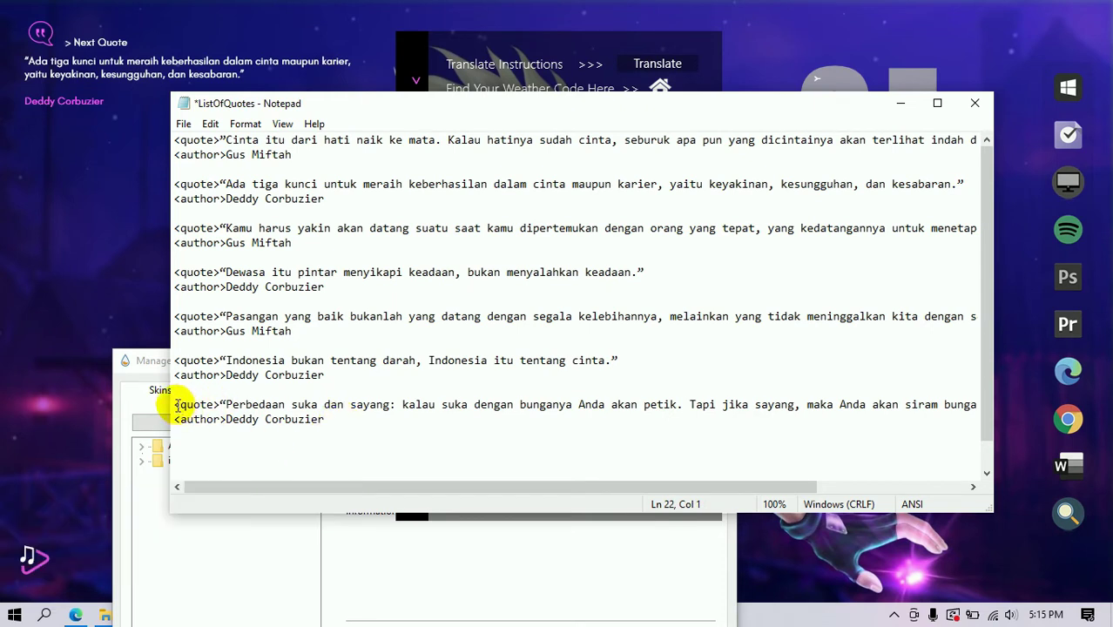
{"action": "left_click_drag", "start_coordinate": [177, 405], "coordinate": [362, 423]}
{"action": "right_click", "coordinate": [311, 411]}
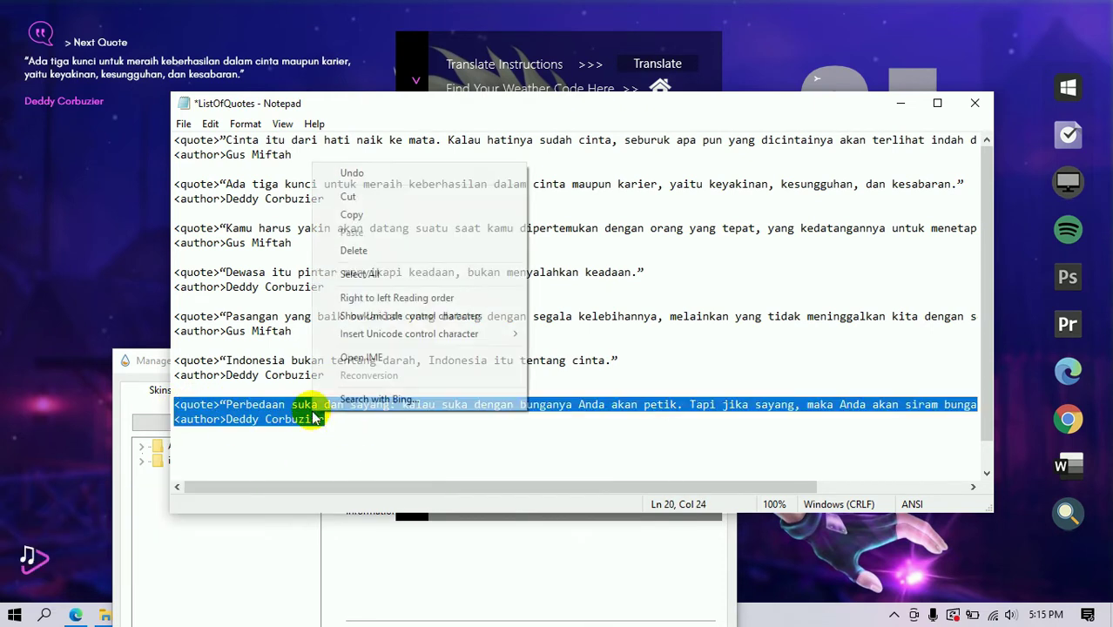
{"action": "left_click", "coordinate": [378, 224]}
{"action": "left_click", "coordinate": [195, 447]}
{"action": "right_click", "coordinate": [198, 451]}
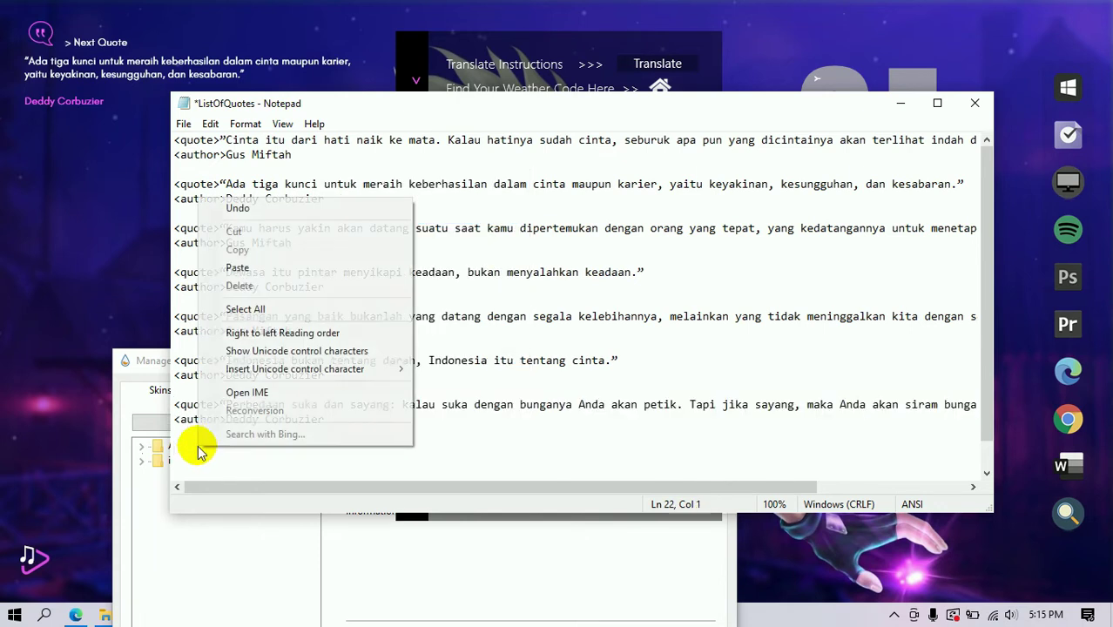
{"action": "left_click", "coordinate": [238, 269]}
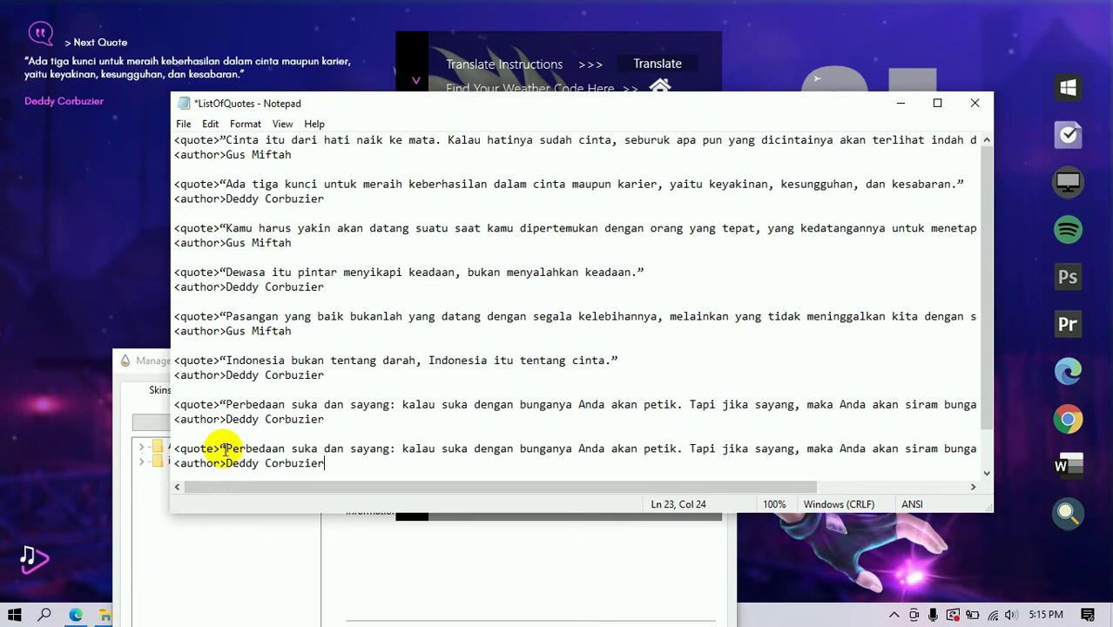
- Replace the duplicated entry's quote text with "Carilah Ilmu sampai ke Negeri Cina", keeping the quotation marks
{"action": "left_click_drag", "start_coordinate": [222, 448], "coordinate": [807, 447]}
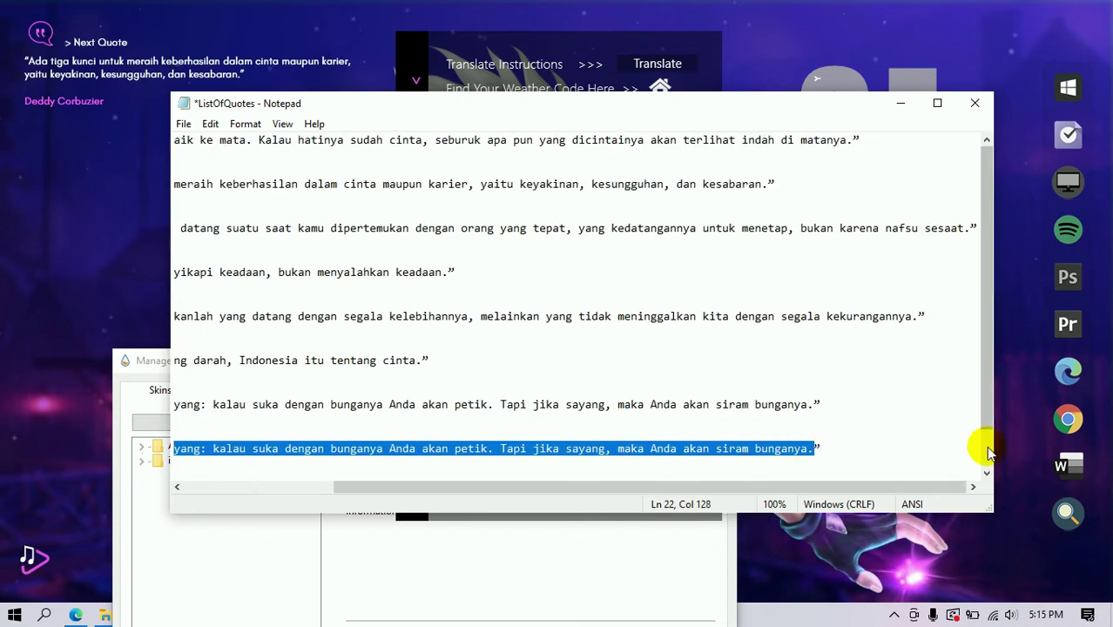
{"action": "key", "text": "BackSpace"}
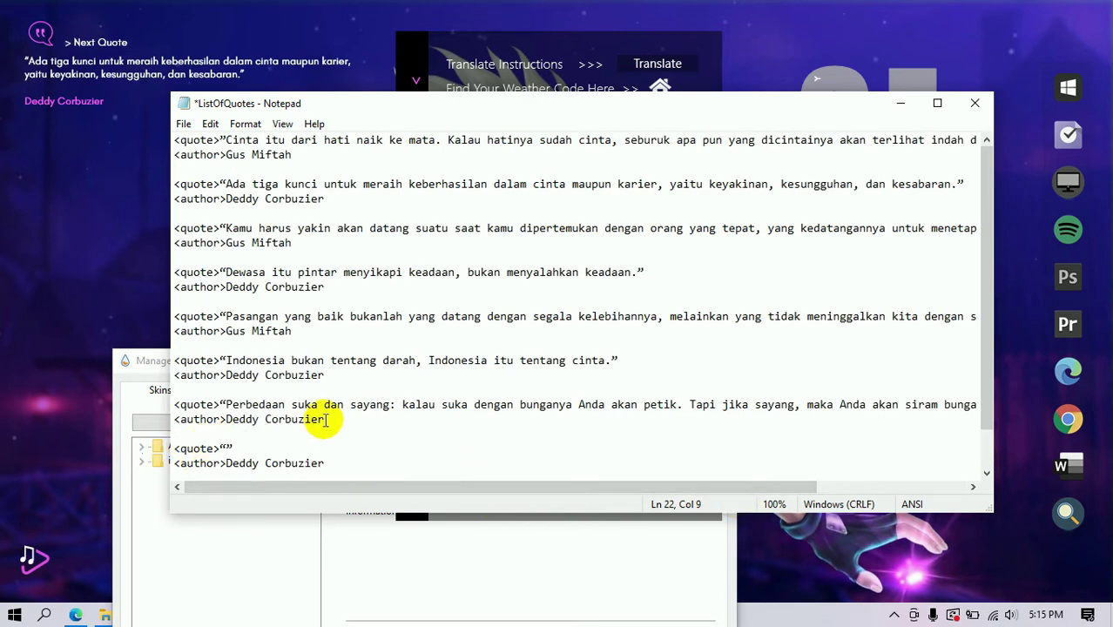
{"action": "key", "text": "BackSpace"}
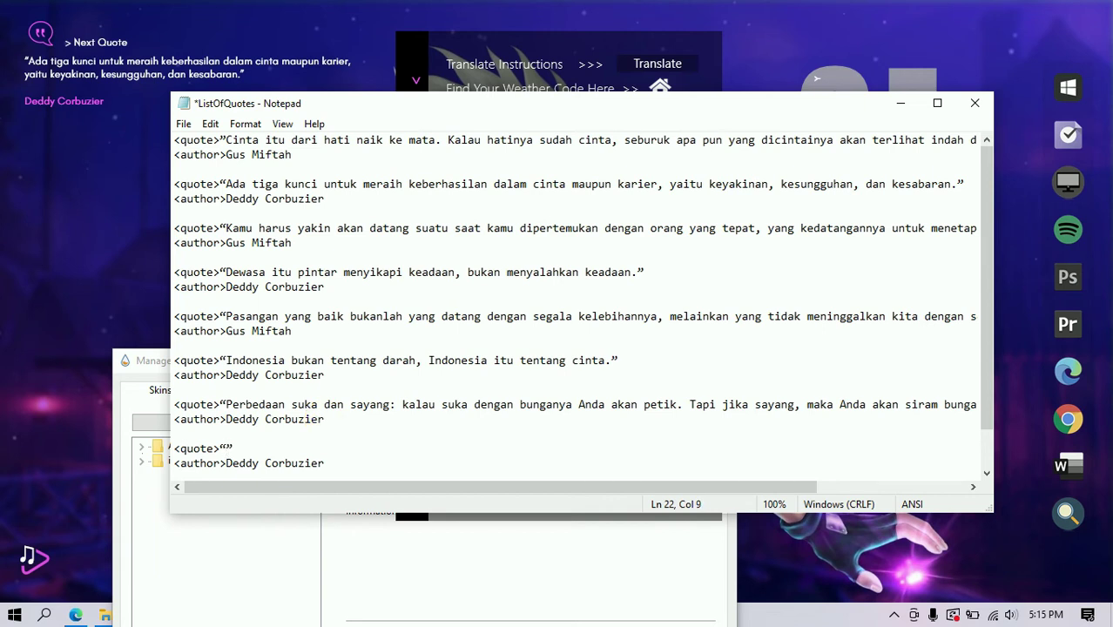
{"action": "key", "text": "BackSpace"}
{"action": "key", "text": "BackSpace"}
{"action": "type", "text": "Carilah Ilmu"}
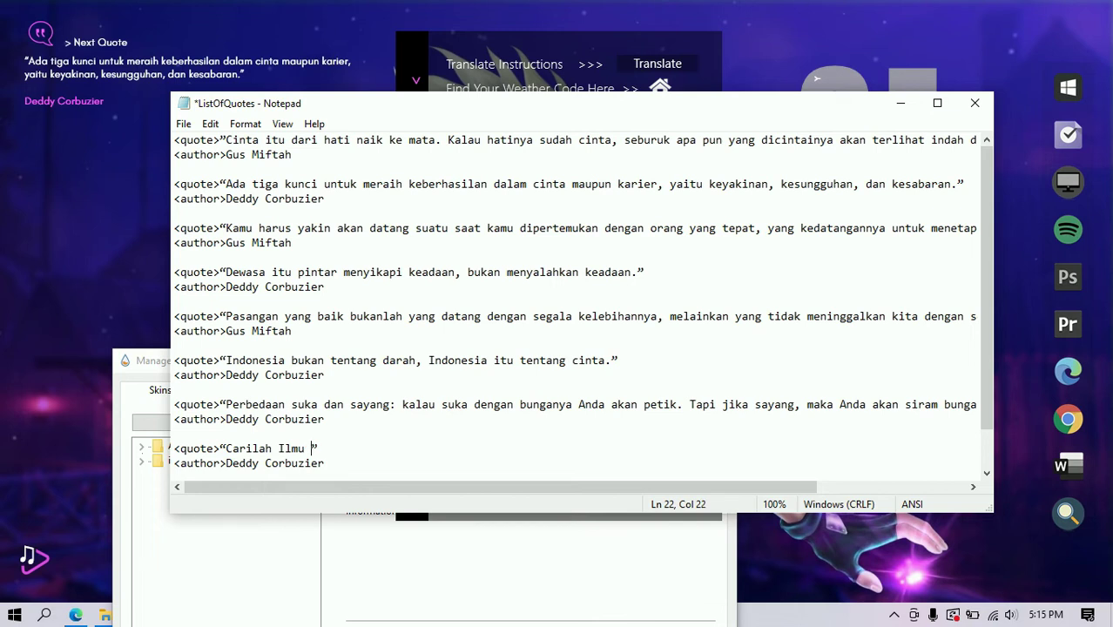
{"action": "type", "text": "sapmai"}
{"action": "key", "text": "BackSpace"}
{"action": "key", "text": "BackSpace"}
{"action": "type", "text": "mpai ke"}
{"action": "type", "text": " N"}
{"action": "type", "text": "egeri"}
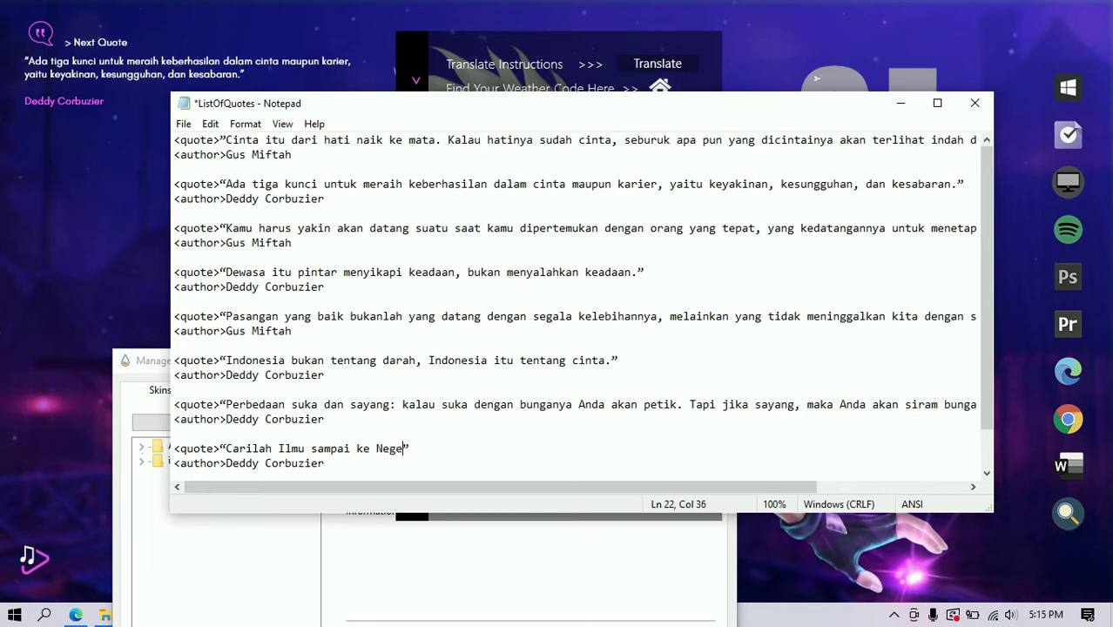
{"action": "type", "text": " Cina"}
{"action": "key", "text": "Down"}
{"action": "key", "text": "ctrl+shift+Left"}
{"action": "key", "text": "ctrl+shift+Left"}
{"action": "key", "text": "ctrl+shift+Left"}
{"action": "key", "text": "ctrl+shift+Left"}
{"action": "key", "text": "ctrl+shift+Left"}
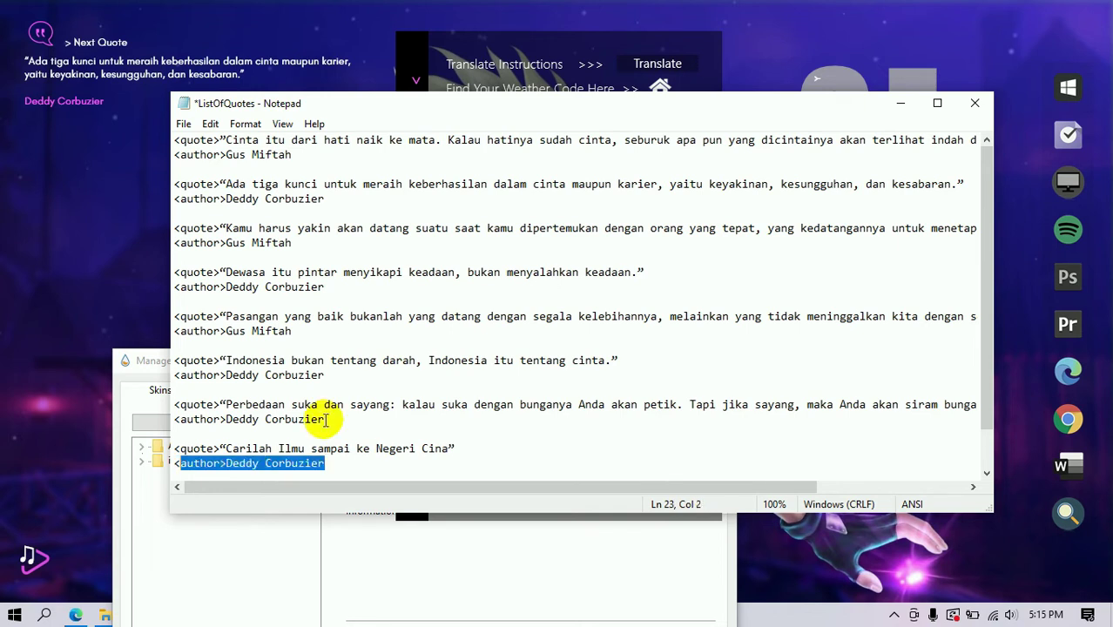
{"action": "key", "text": "shift+Right"}
{"action": "key", "text": "shift+Right"}
{"action": "key", "text": "shift+Right"}
{"action": "key", "text": "shift+Right"}
{"action": "key", "text": "shift+Right"}
{"action": "key", "text": "shift+Right"}
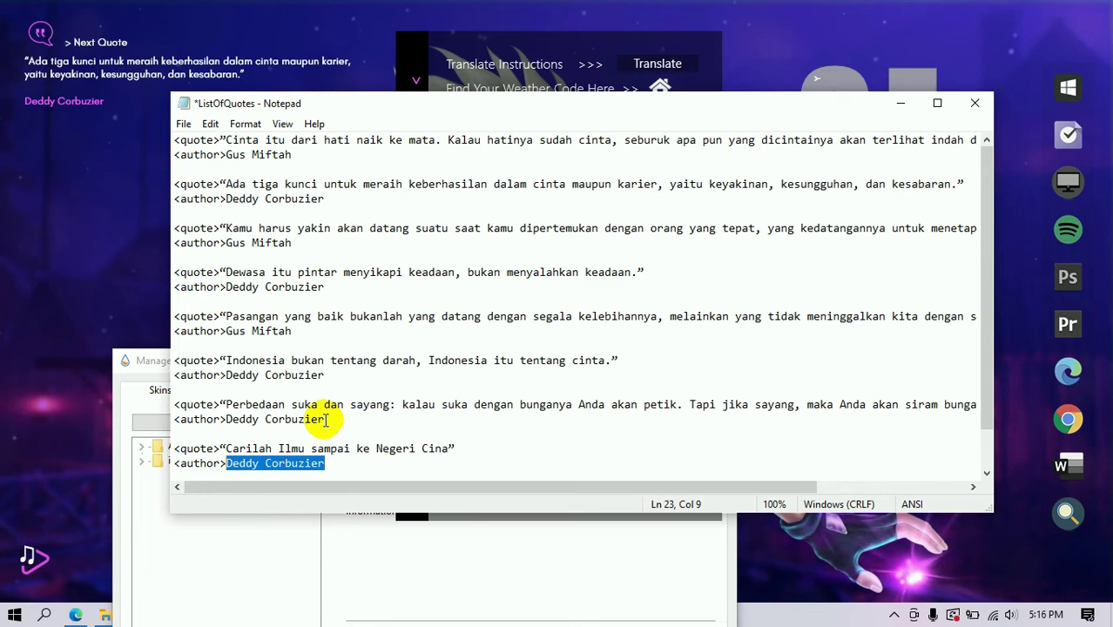
{"action": "key", "text": "Up"}
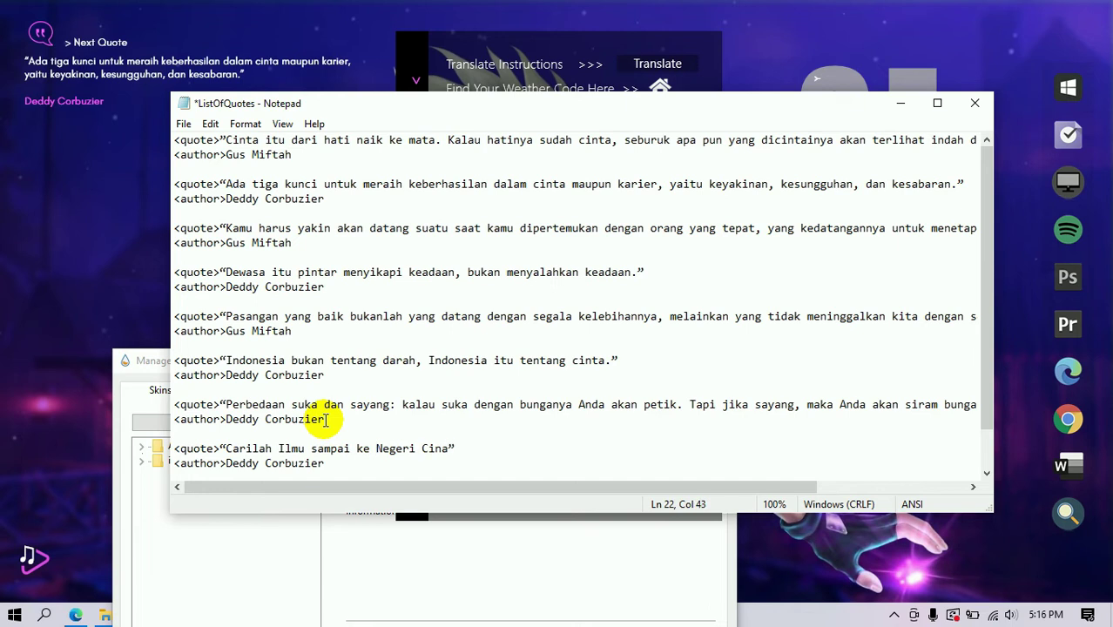
- Replace the author of the new last quote with "Kata Pepatah", keeping the <author> tag
{"action": "key", "text": "ctrl+shift+Left"}
{"action": "key", "text": "ctrl+shift+Left"}
{"action": "key", "text": "ctrl+shift+Left"}
{"action": "key", "text": "ctrl+shift+Left"}
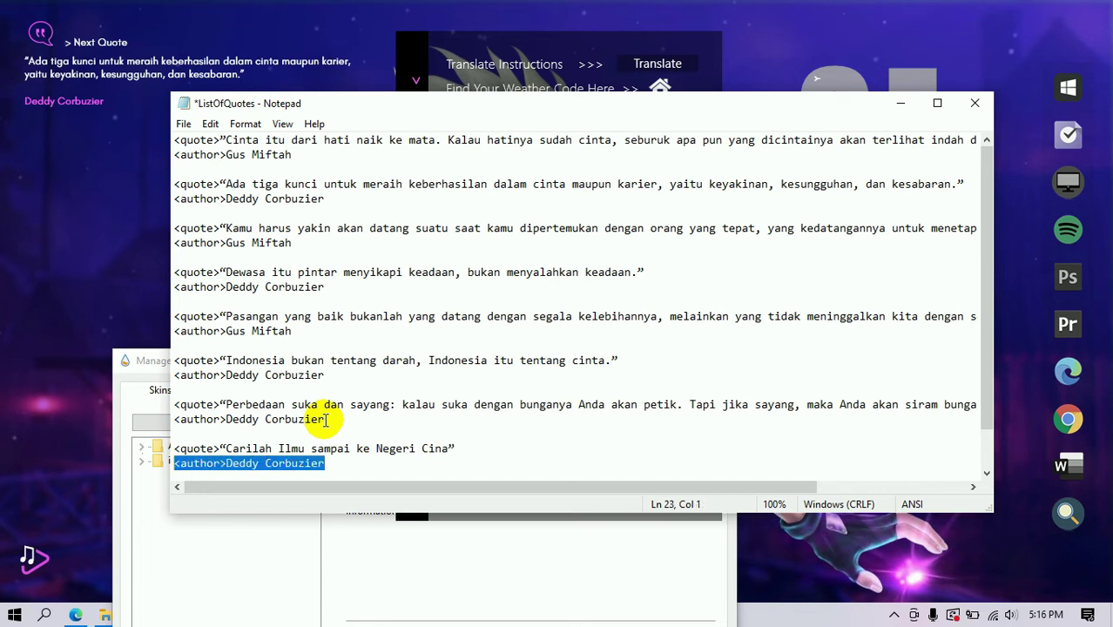
{"action": "key", "text": "shift+Right"}
{"action": "key", "text": "shift+Right"}
{"action": "key", "text": "shift+Right"}
{"action": "key", "text": "shift+Right"}
{"action": "key", "text": "shift+Right"}
{"action": "key", "text": "shift+Right"}
{"action": "key", "text": "shift+Right"}
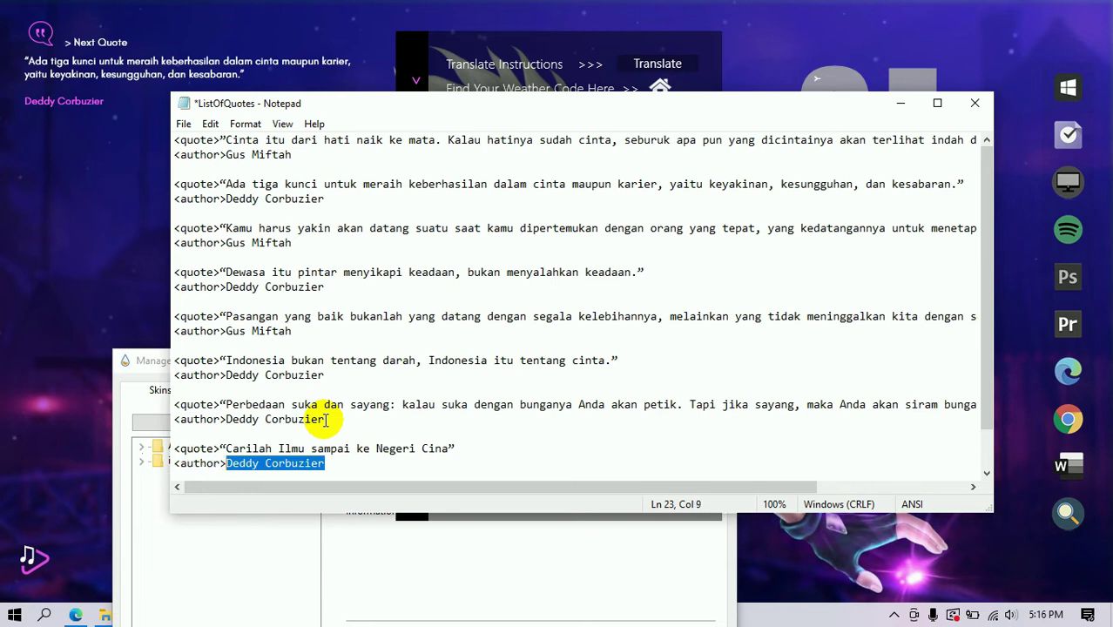
{"action": "key", "text": "BackSpace"}
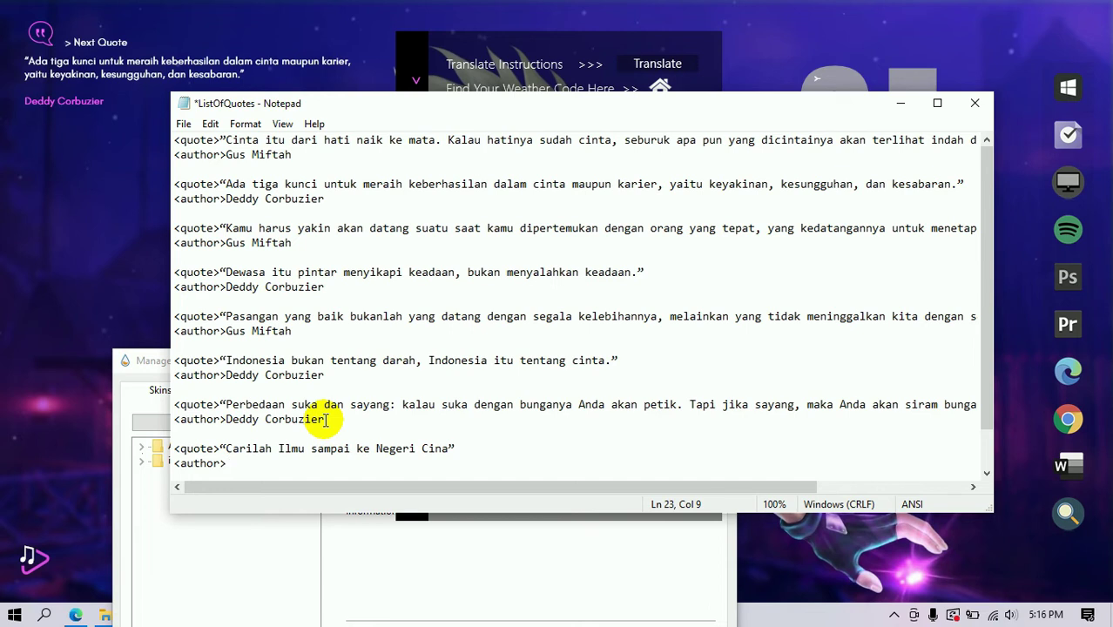
{"action": "type", "text": "KA"}
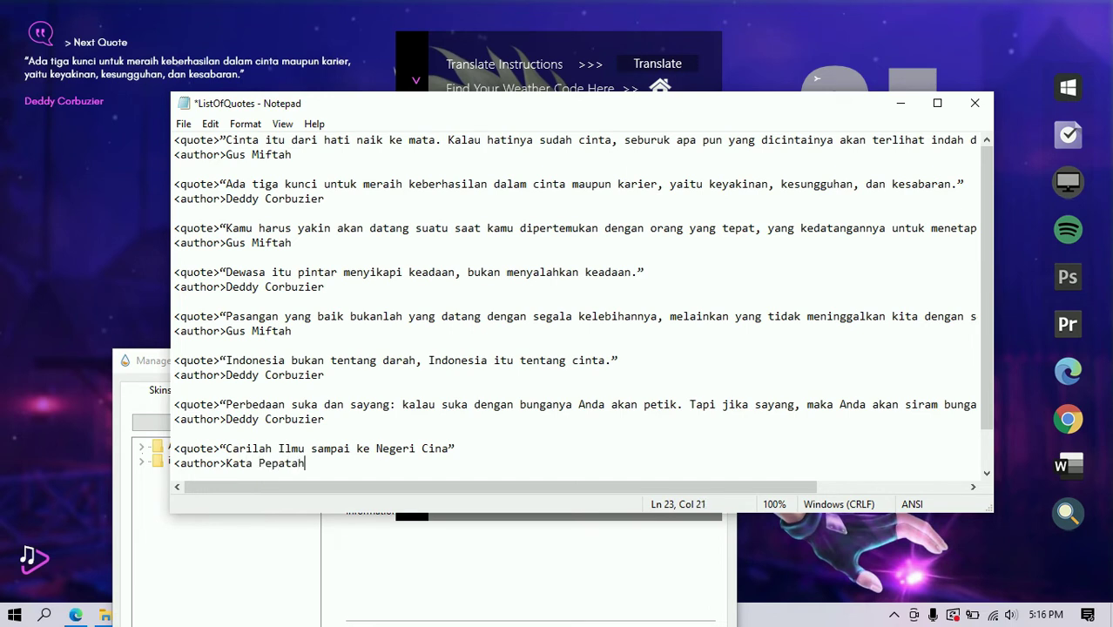
- Save the ListOfQuotes file and request the next quote in the desktop Quotes skin
{"action": "key", "text": "ctrl+s"}
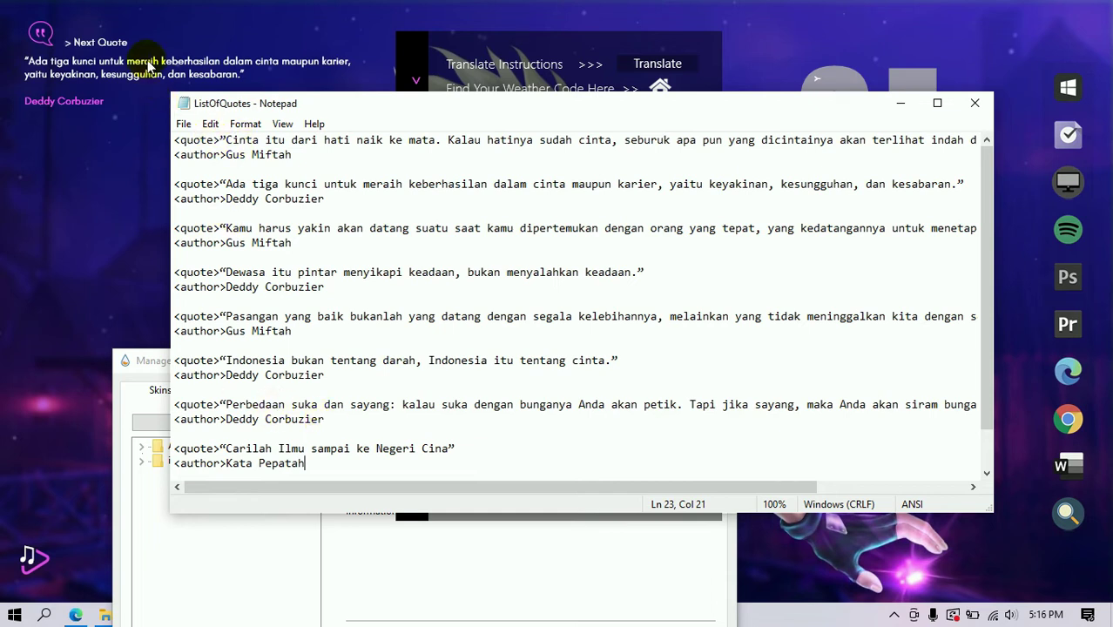
{"action": "left_click", "coordinate": [120, 45]}
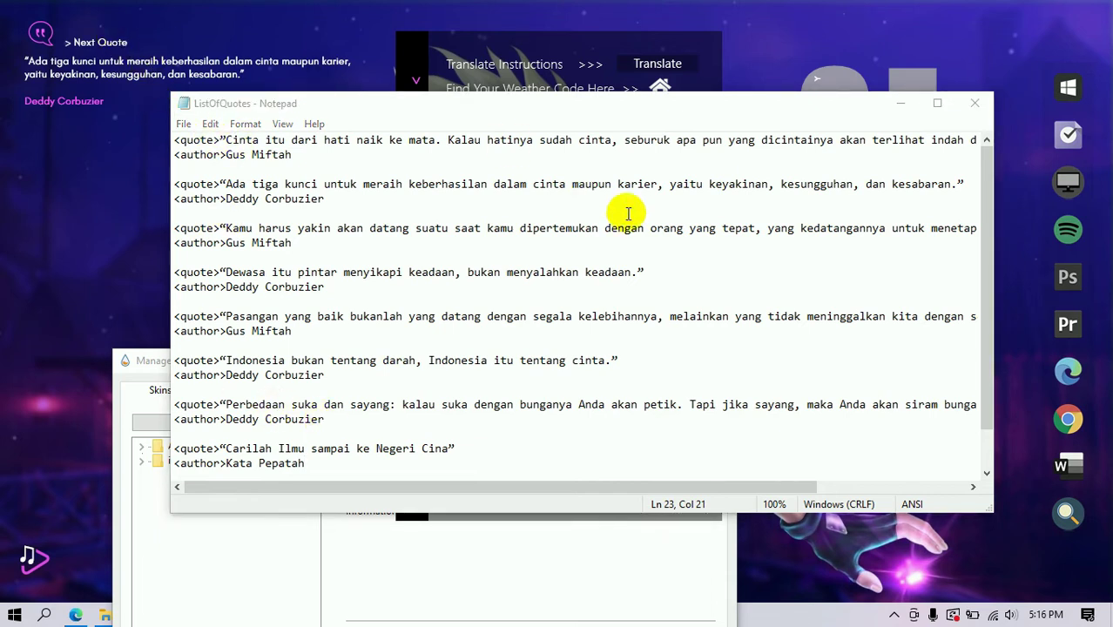
- Save the ListOfQuotes file and close it
{"action": "left_click", "coordinate": [307, 465]}
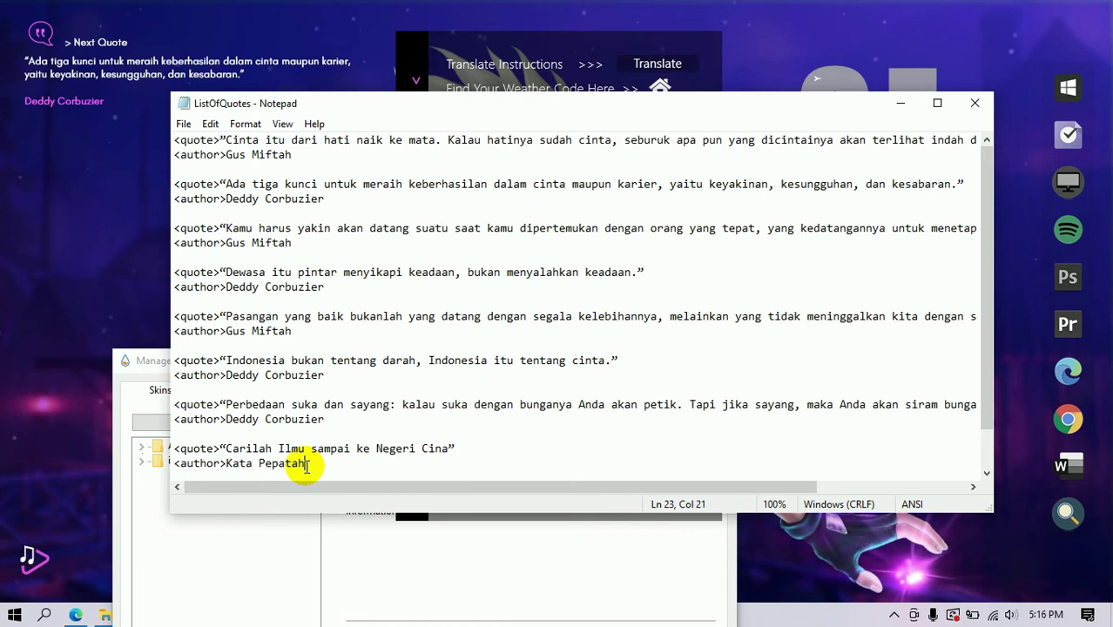
{"action": "left_click", "coordinate": [183, 123]}
{"action": "mouse_move", "coordinate": [210, 123]}
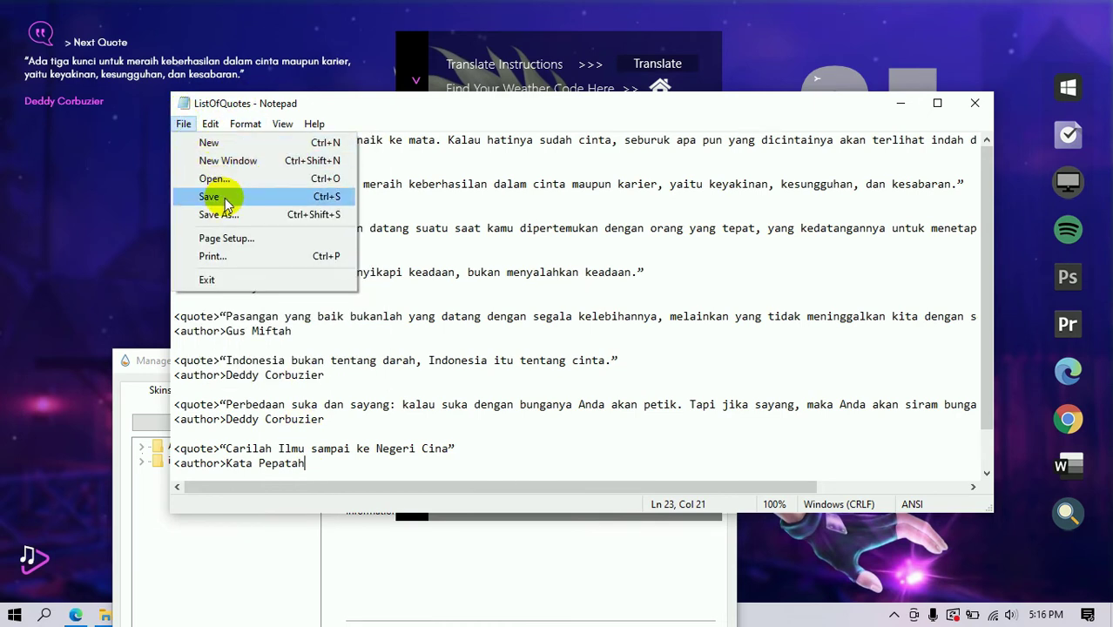
{"action": "left_click", "coordinate": [218, 197]}
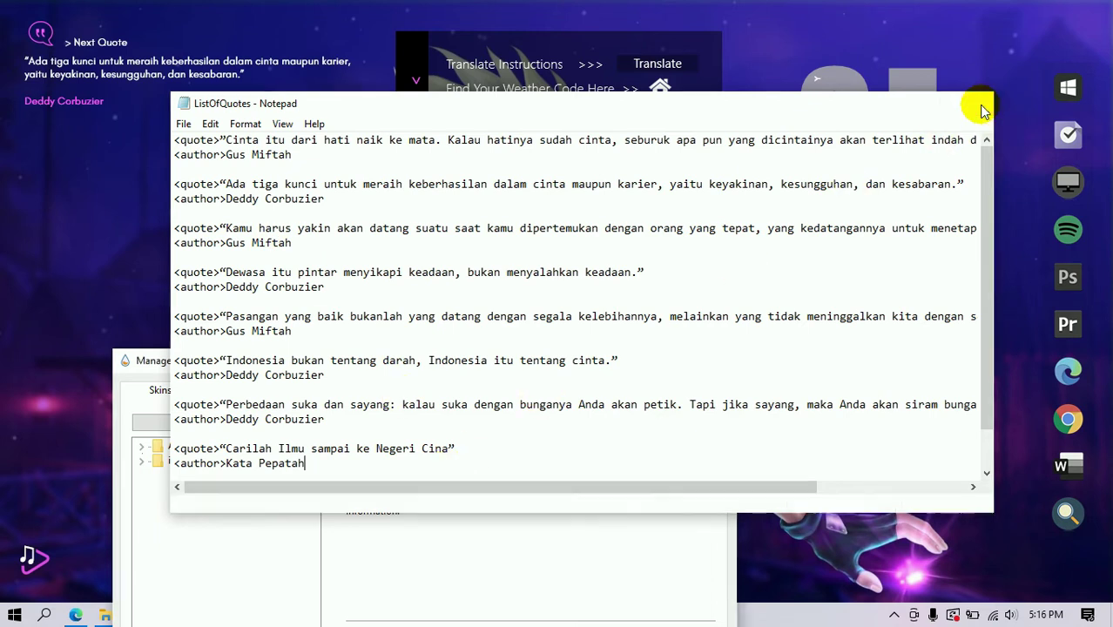
{"action": "left_click", "coordinate": [976, 105]}
- Turn off Click through for Quotes.ini in the Ageo skin's Quotes folder, using the Manage Rainmeter window
{"action": "left_click_drag", "start_coordinate": [519, 367], "coordinate": [643, 224]}
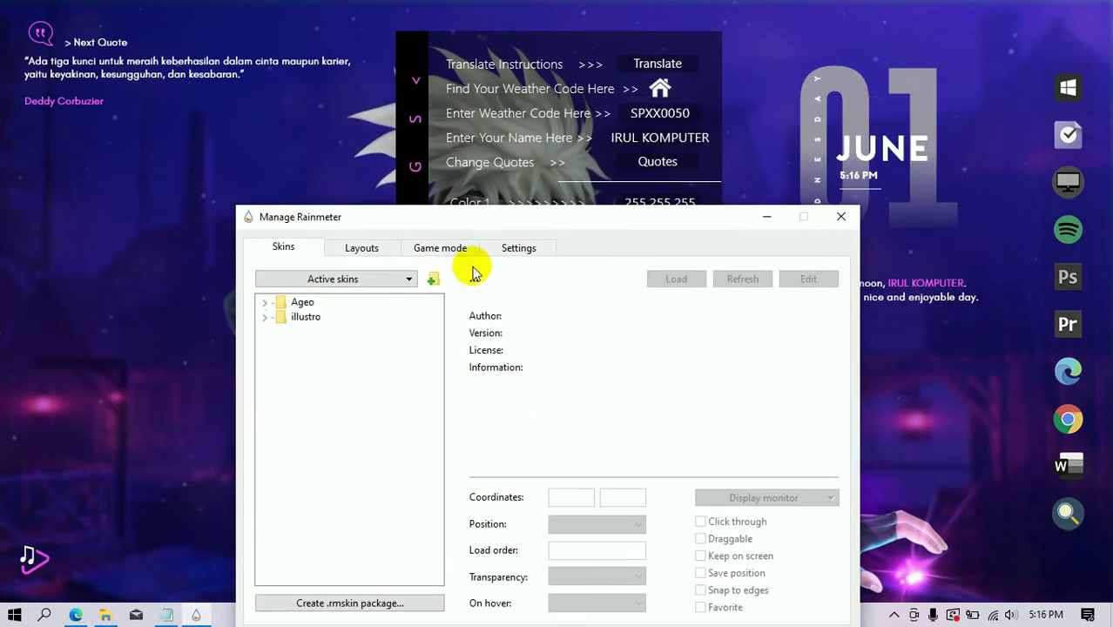
{"action": "left_click", "coordinate": [300, 302]}
{"action": "left_click", "coordinate": [265, 303]}
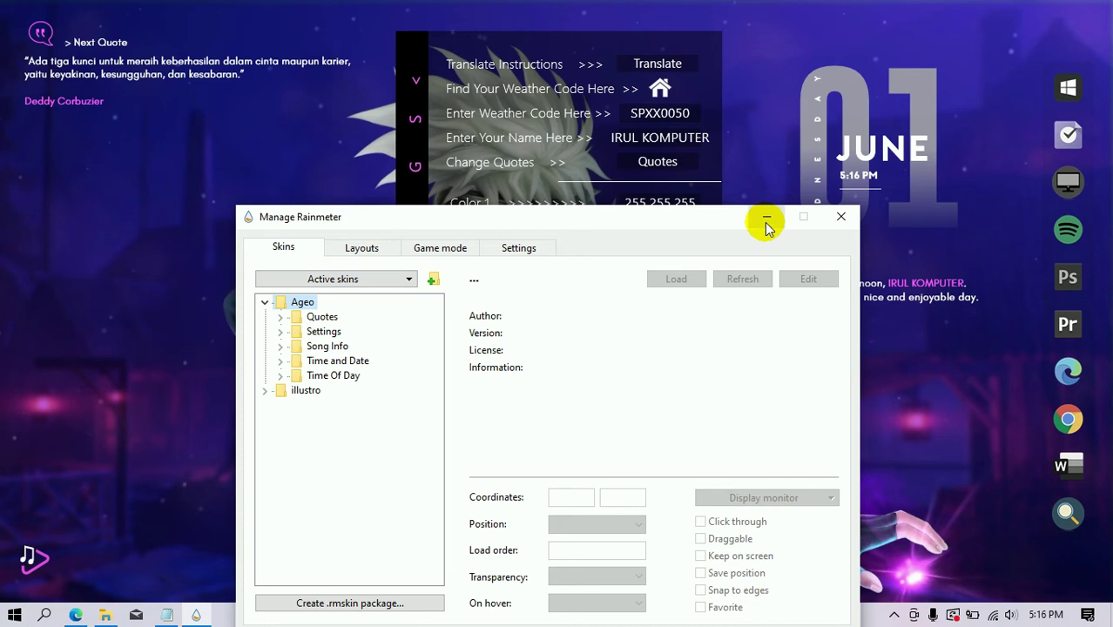
{"action": "left_click", "coordinate": [288, 321]}
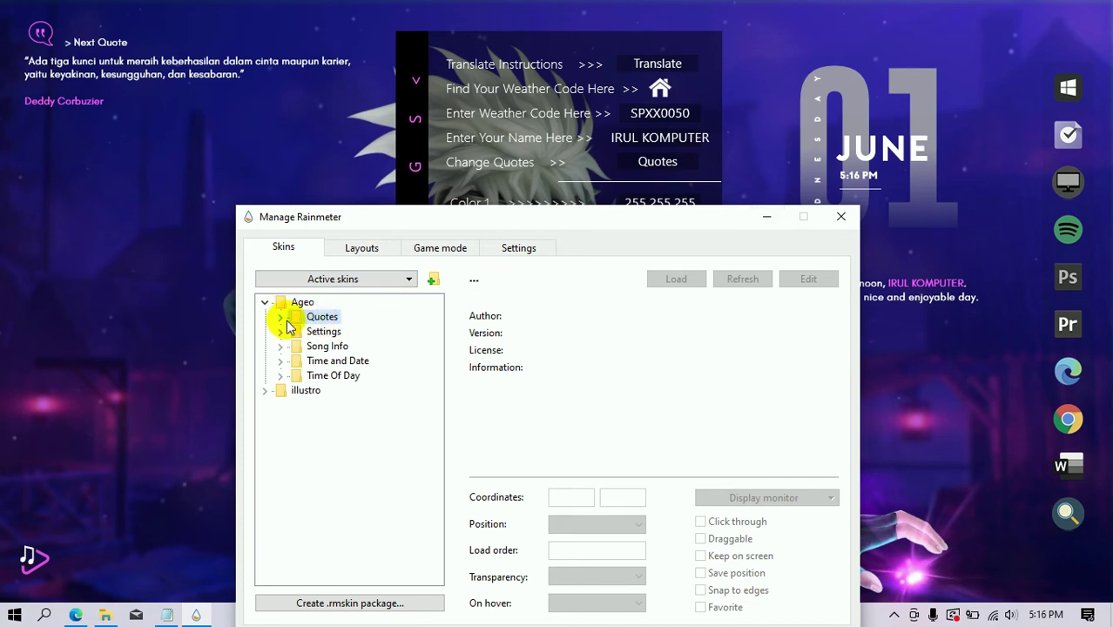
{"action": "left_click", "coordinate": [279, 317]}
{"action": "left_click", "coordinate": [340, 332]}
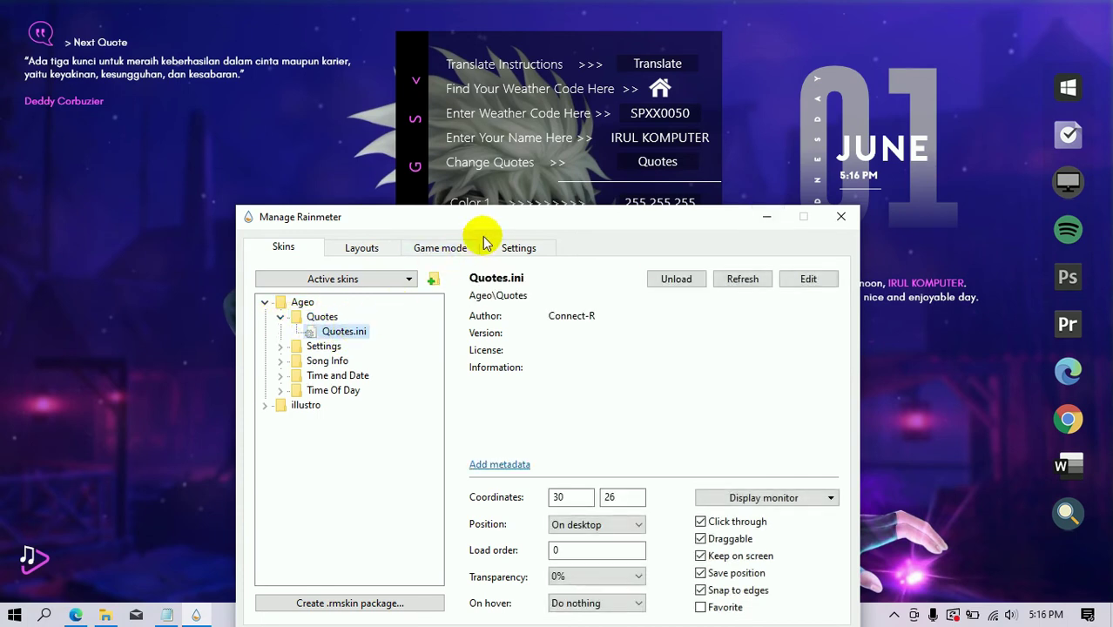
{"action": "left_click", "coordinate": [735, 446]}
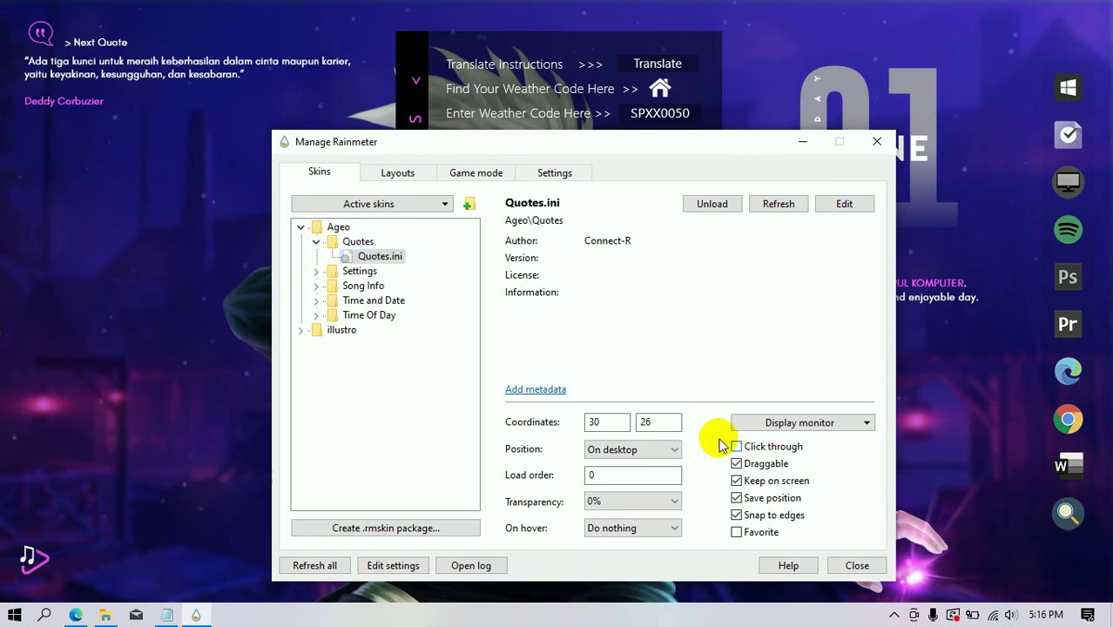
- Cycle through the desktop quotes to check the new entry, re-enable Click through for Quotes.ini, and minimize the Manage Rainmeter window
{"action": "left_click", "coordinate": [97, 45]}
{"action": "left_click", "coordinate": [98, 46]}
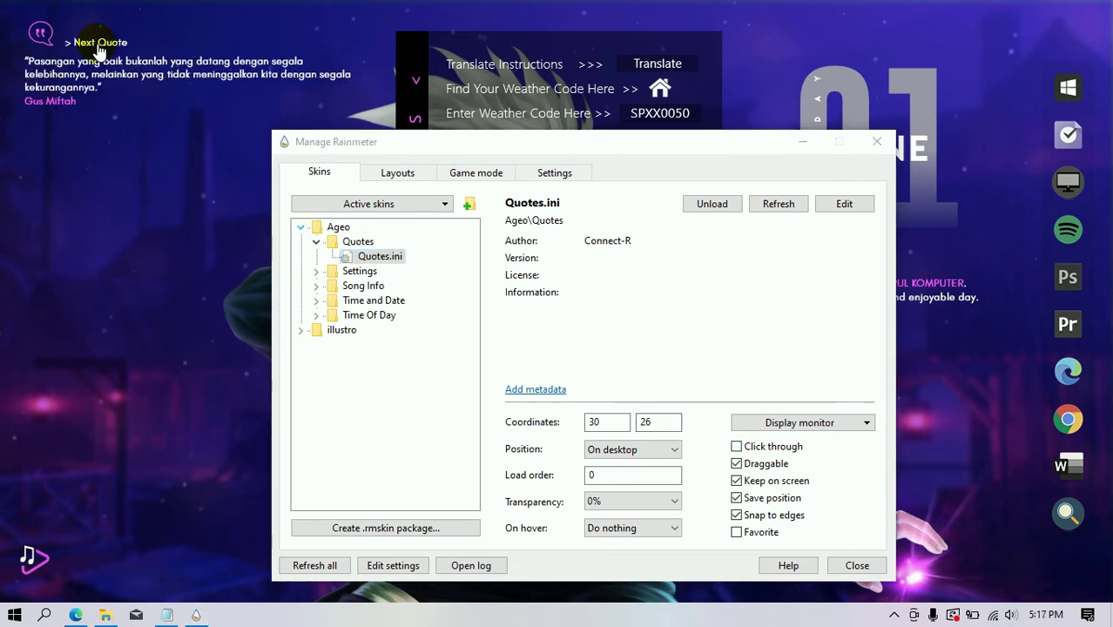
{"action": "left_click", "coordinate": [97, 45]}
{"action": "left_click", "coordinate": [97, 46]}
{"action": "left_click", "coordinate": [98, 45]}
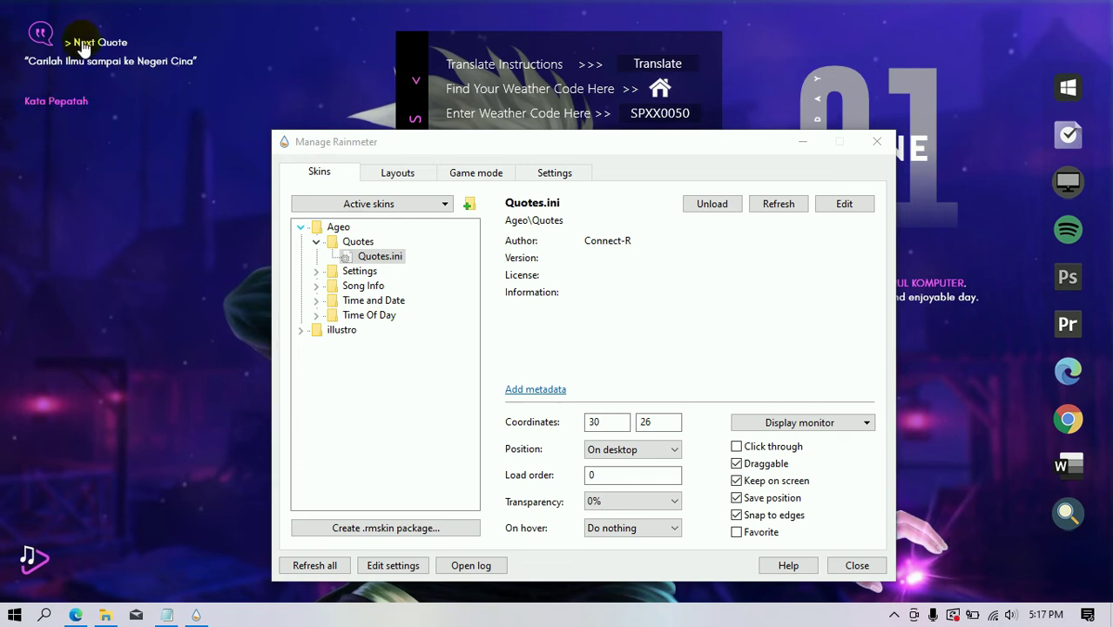
{"action": "left_click", "coordinate": [83, 45]}
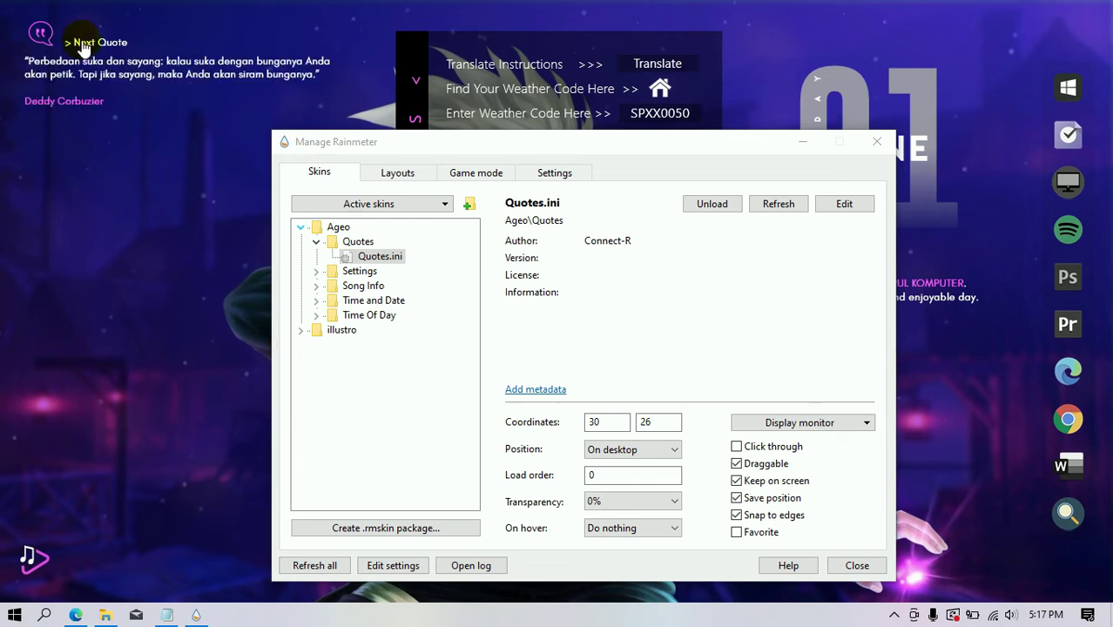
{"action": "left_click", "coordinate": [735, 447]}
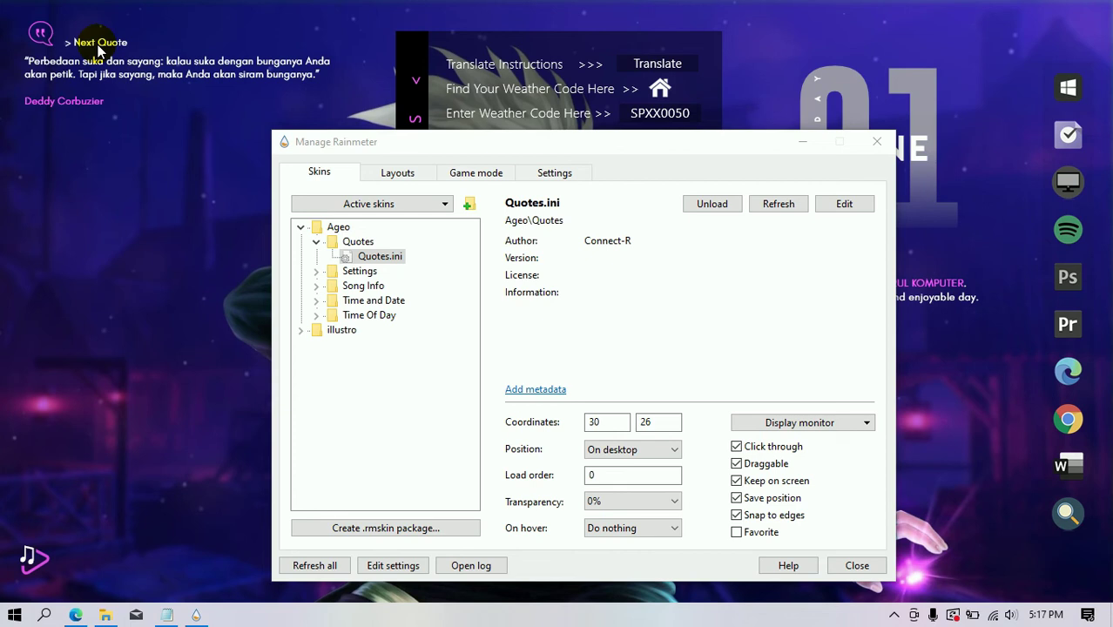
{"action": "left_click", "coordinate": [802, 142]}
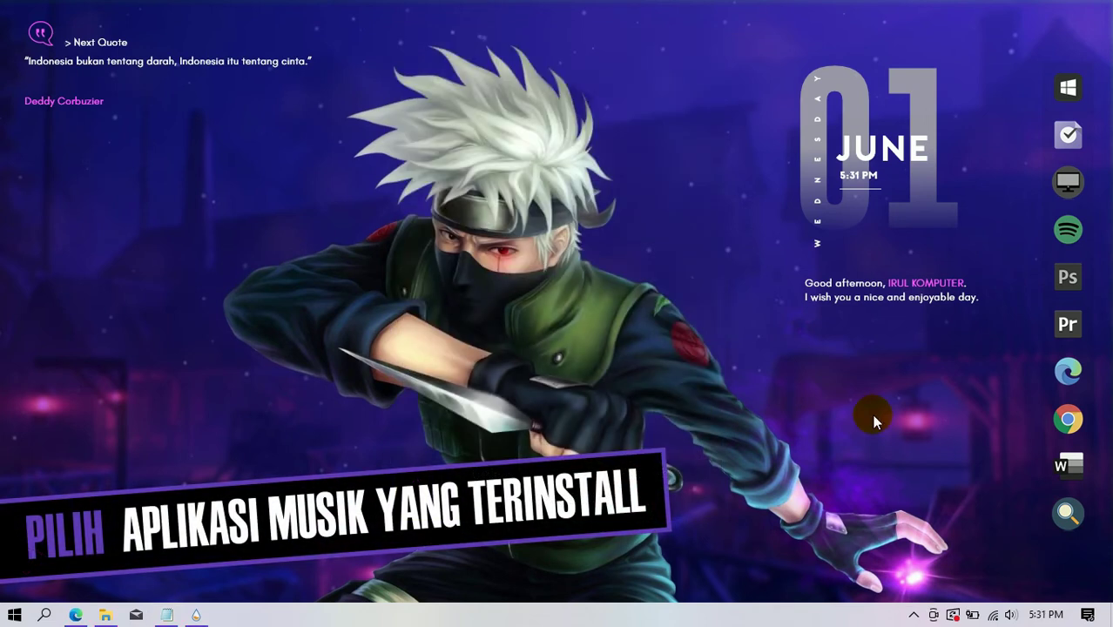
- Open Spotify from the desktop dock and search its catalogue for "ncs"
{"action": "left_click", "coordinate": [1067, 230]}
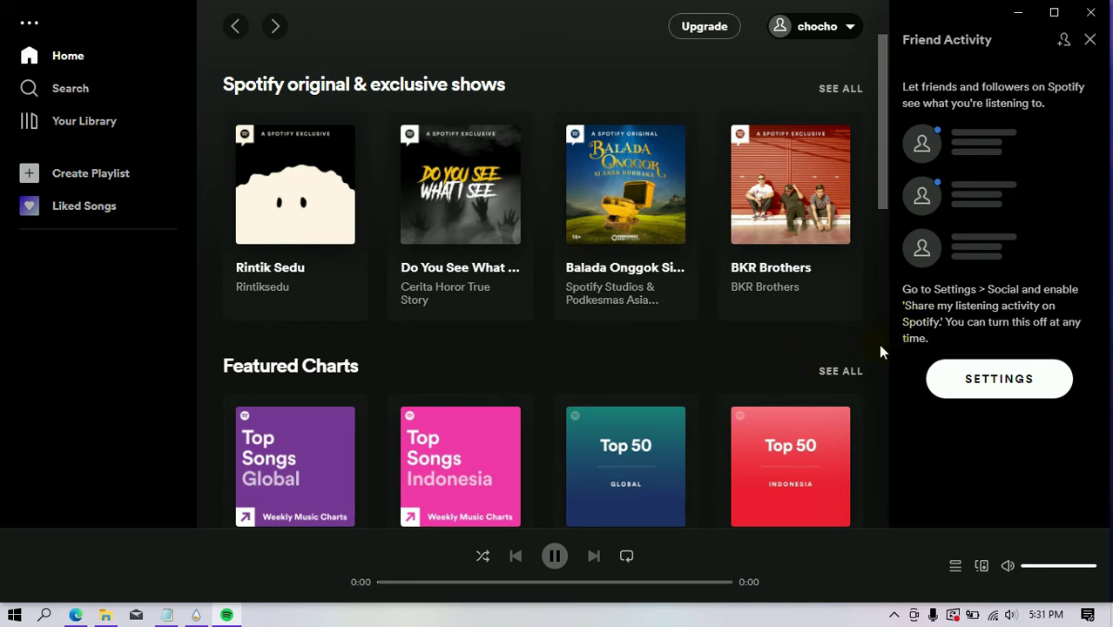
{"action": "left_click_drag", "start_coordinate": [884, 177], "coordinate": [892, 233]}
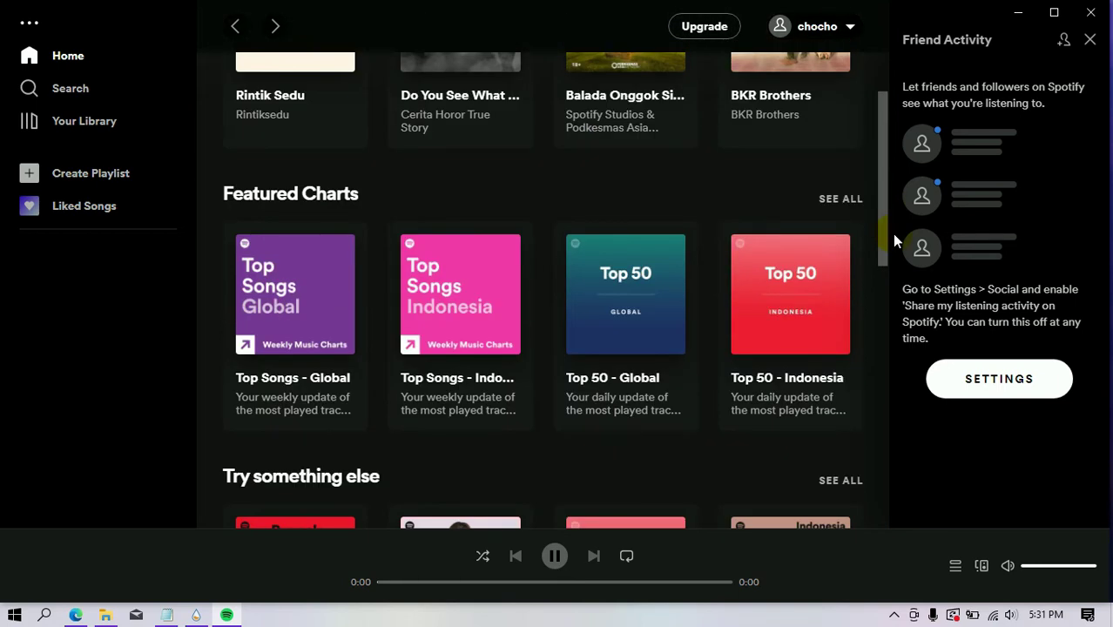
{"action": "scroll", "coordinate": [785, 302], "scroll_direction": "up", "scroll_amount": 4}
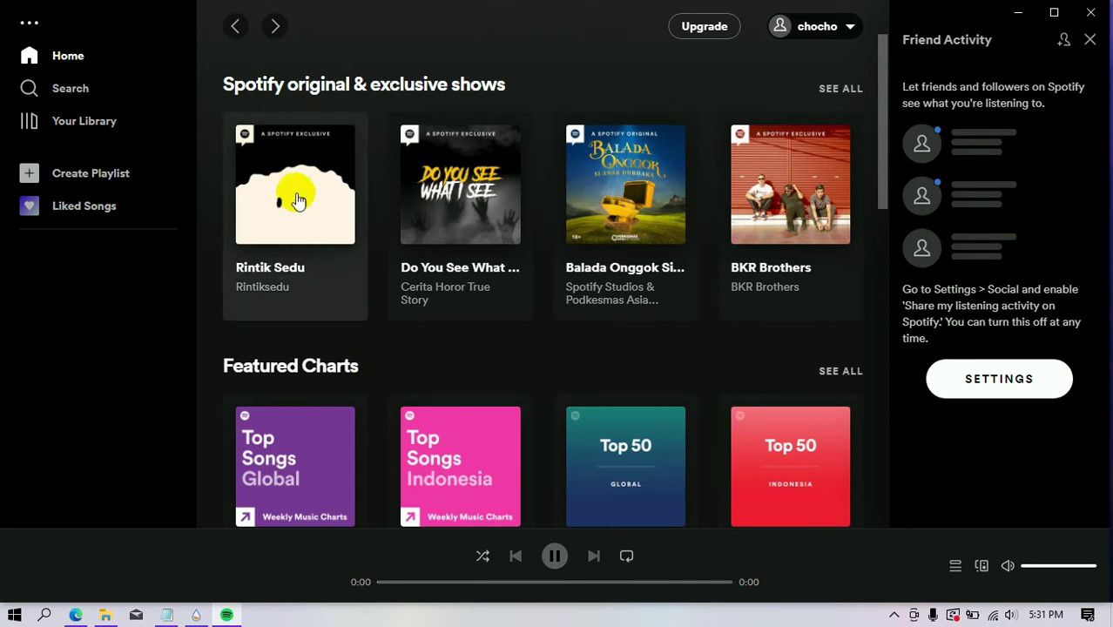
{"action": "left_click", "coordinate": [69, 89]}
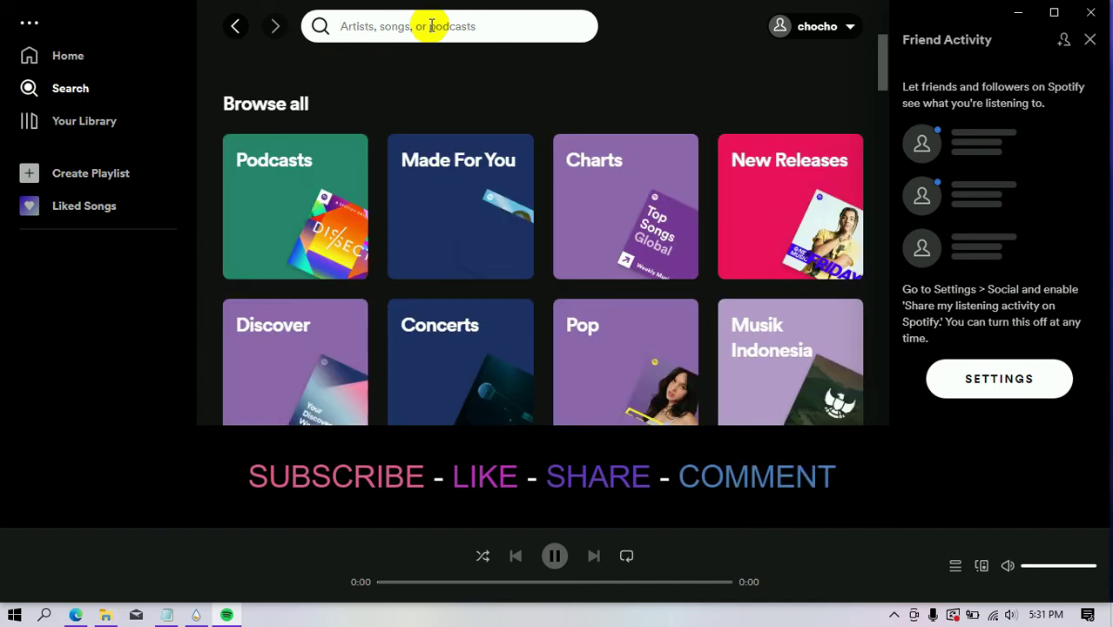
{"action": "type", "text": "ncs"}
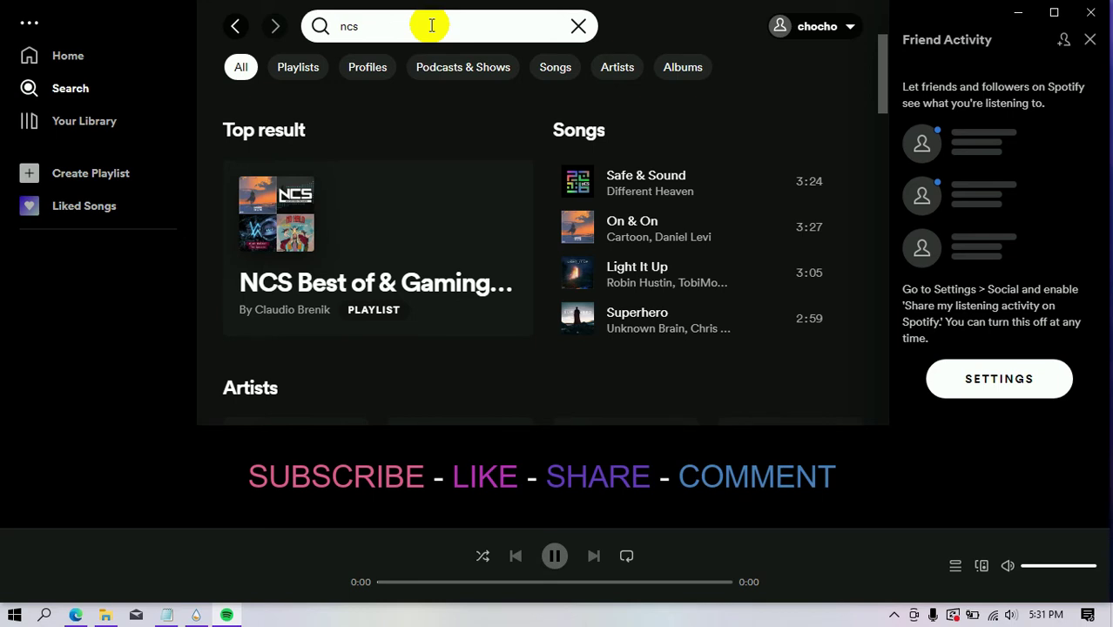
- Play The Spectre from the NCS Best of & Gaming Music playlist and minimize Spotify
{"action": "left_click", "coordinate": [334, 258]}
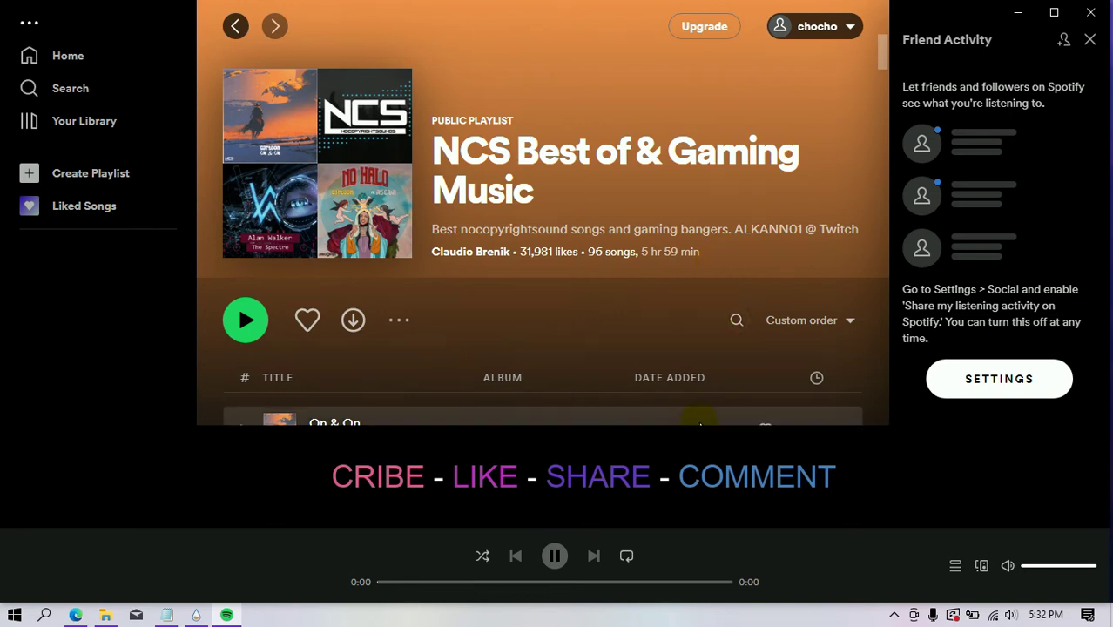
{"action": "scroll", "coordinate": [840, 357], "scroll_direction": "down", "scroll_amount": 3}
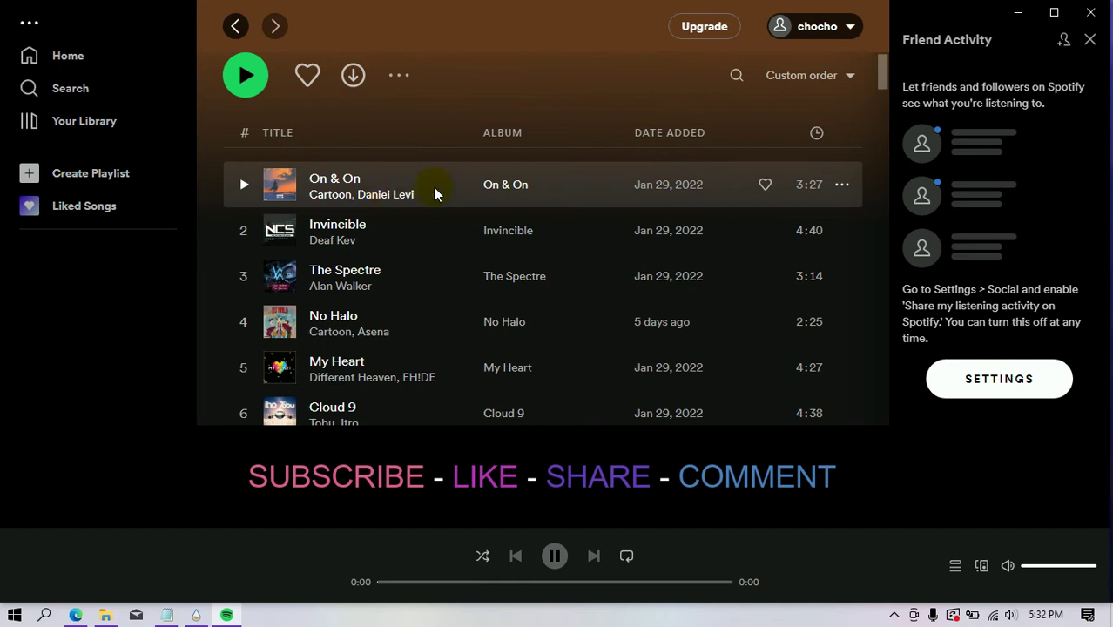
{"action": "double_click", "coordinate": [501, 277]}
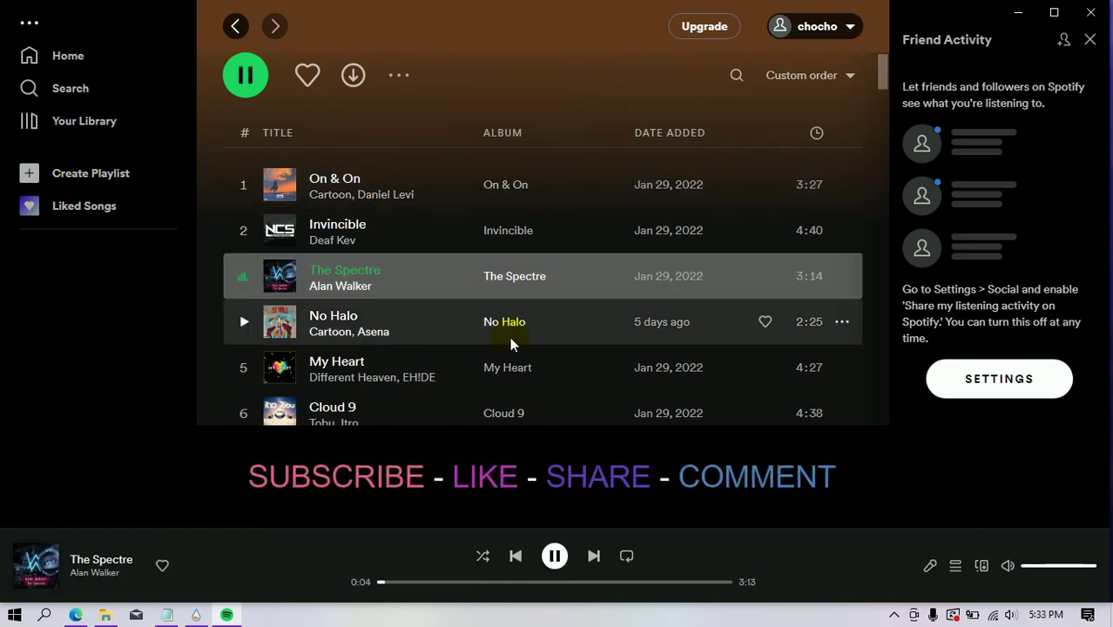
{"action": "left_click", "coordinate": [1017, 12]}
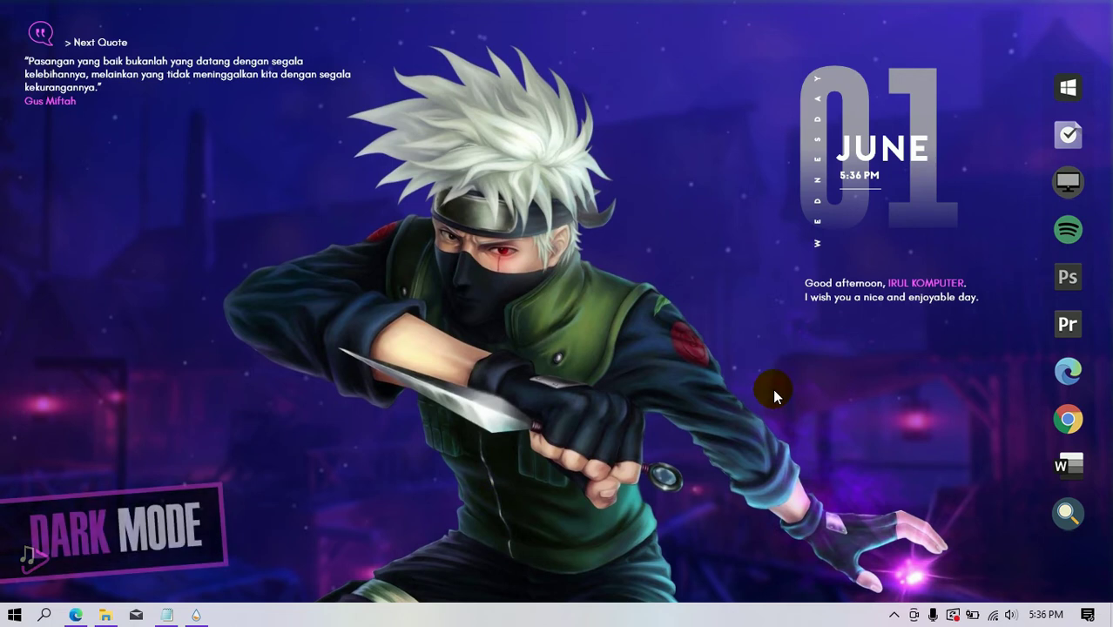
{"action": "right_click", "coordinate": [564, 616]}
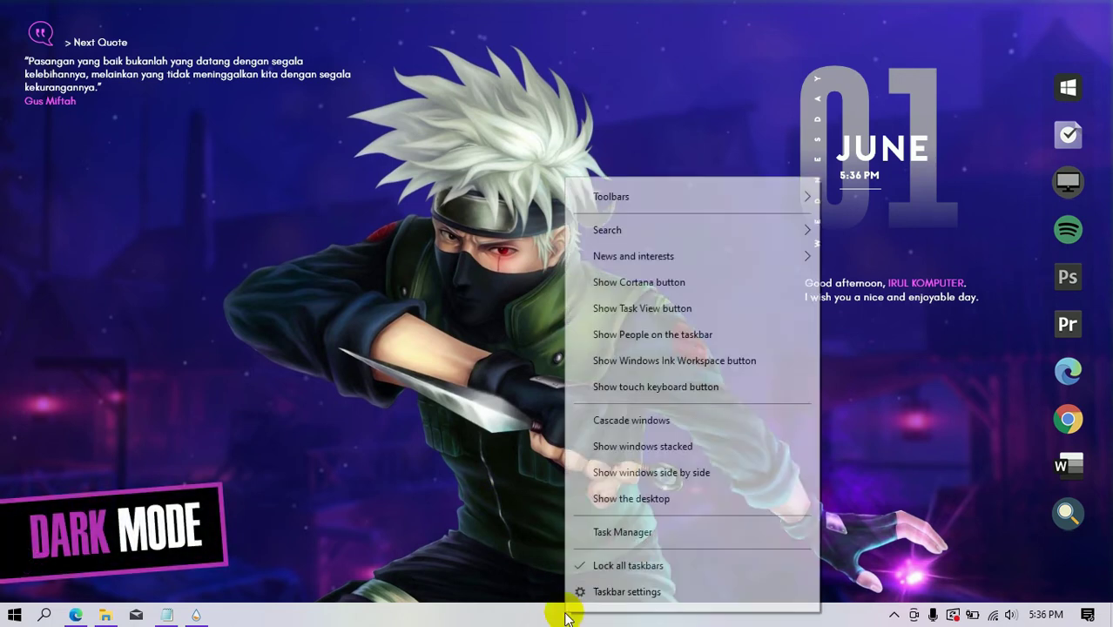
{"action": "left_click", "coordinate": [702, 589]}
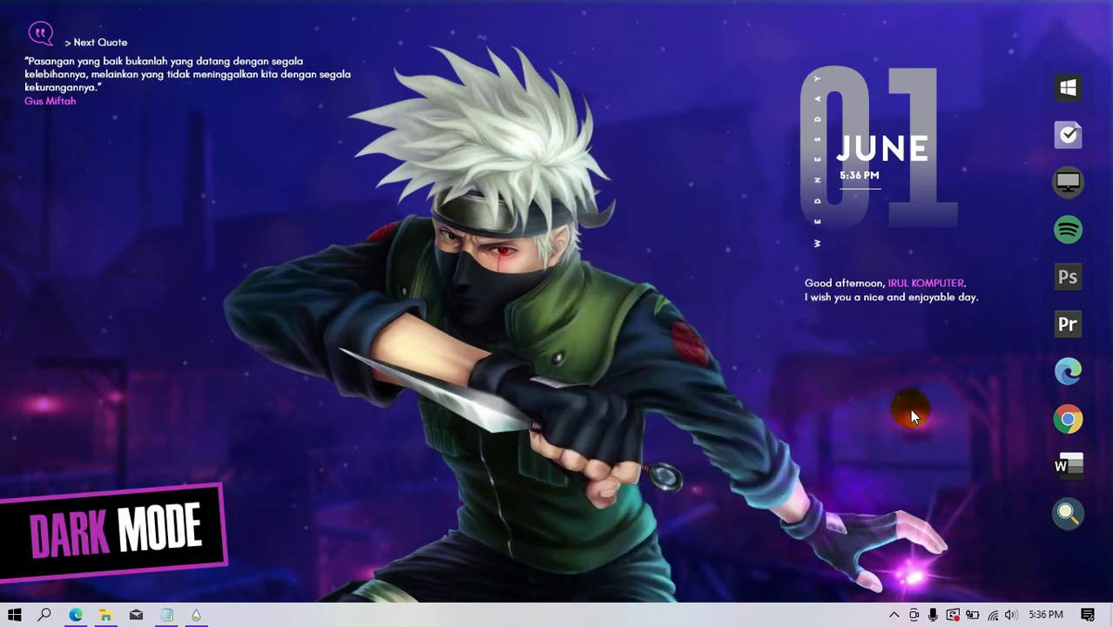
- Set the Windows color mode to Dark in the personalization settings and close Settings
{"action": "right_click", "coordinate": [859, 357]}
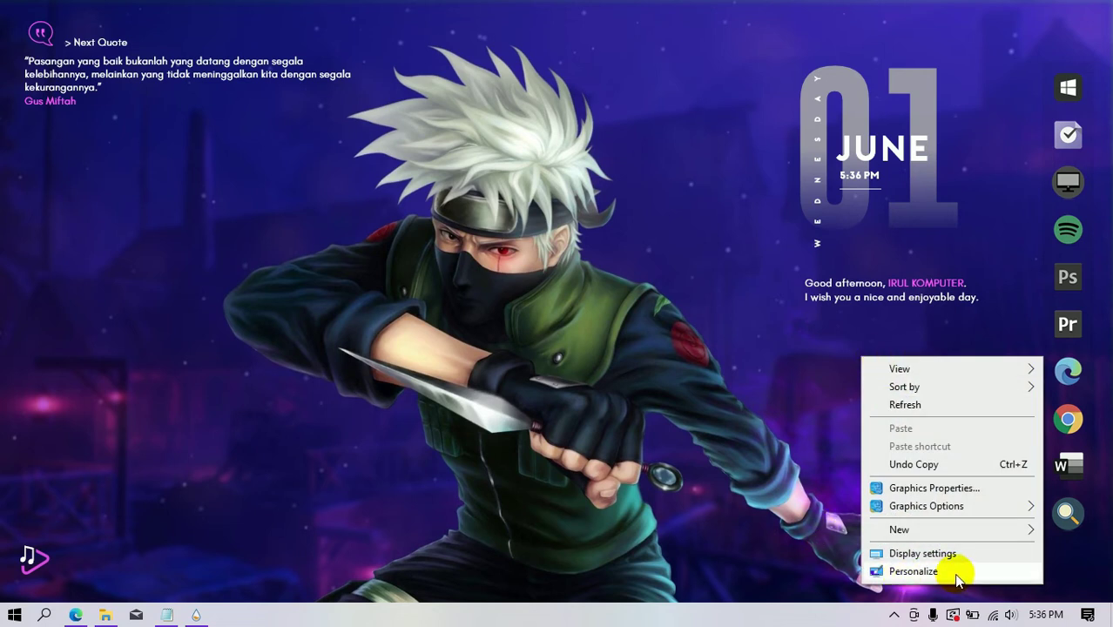
{"action": "left_click", "coordinate": [915, 571]}
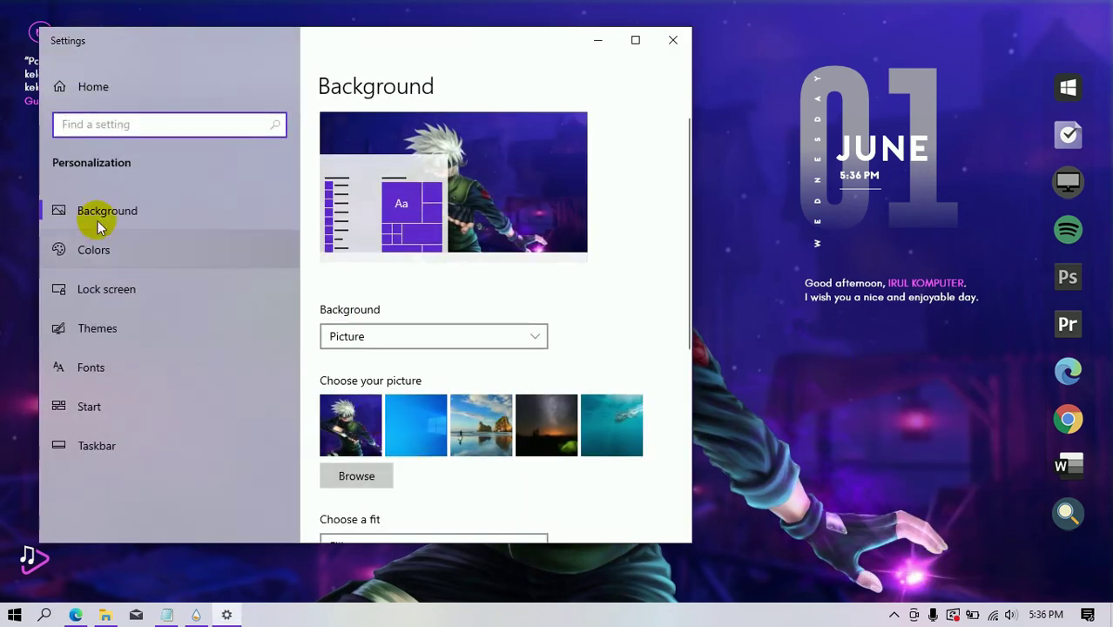
{"action": "left_click", "coordinate": [124, 252]}
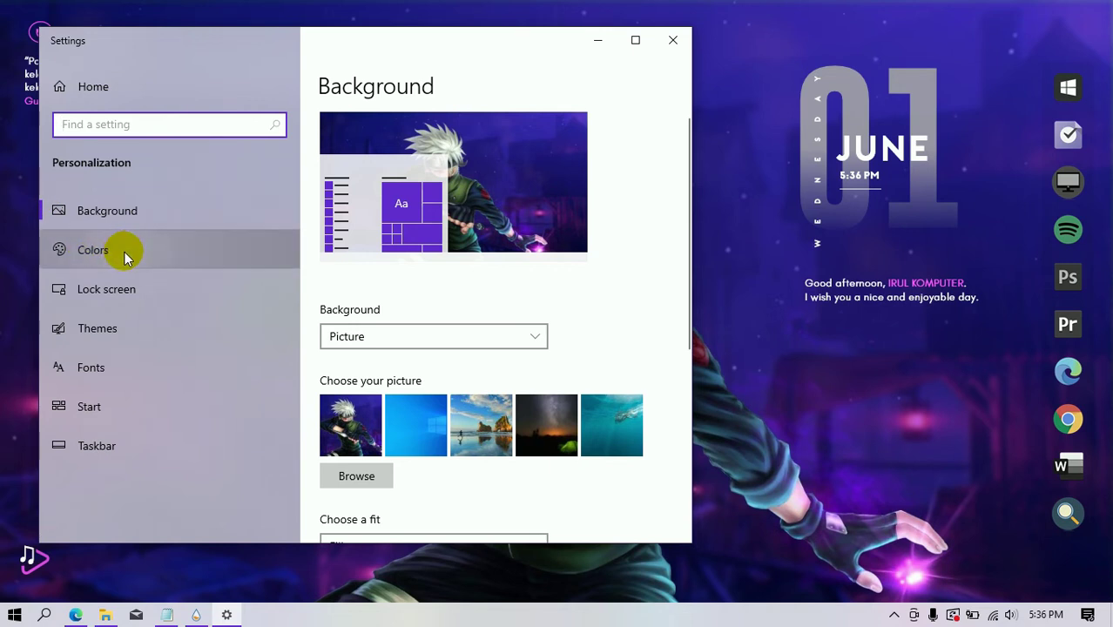
{"action": "left_click", "coordinate": [414, 346]}
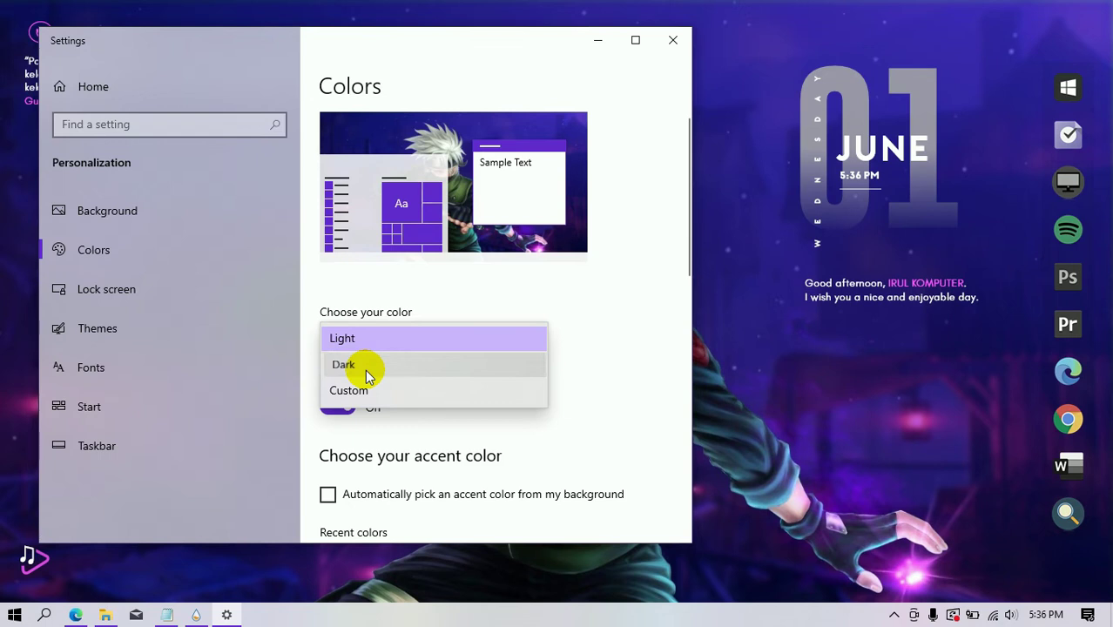
{"action": "left_click", "coordinate": [365, 370]}
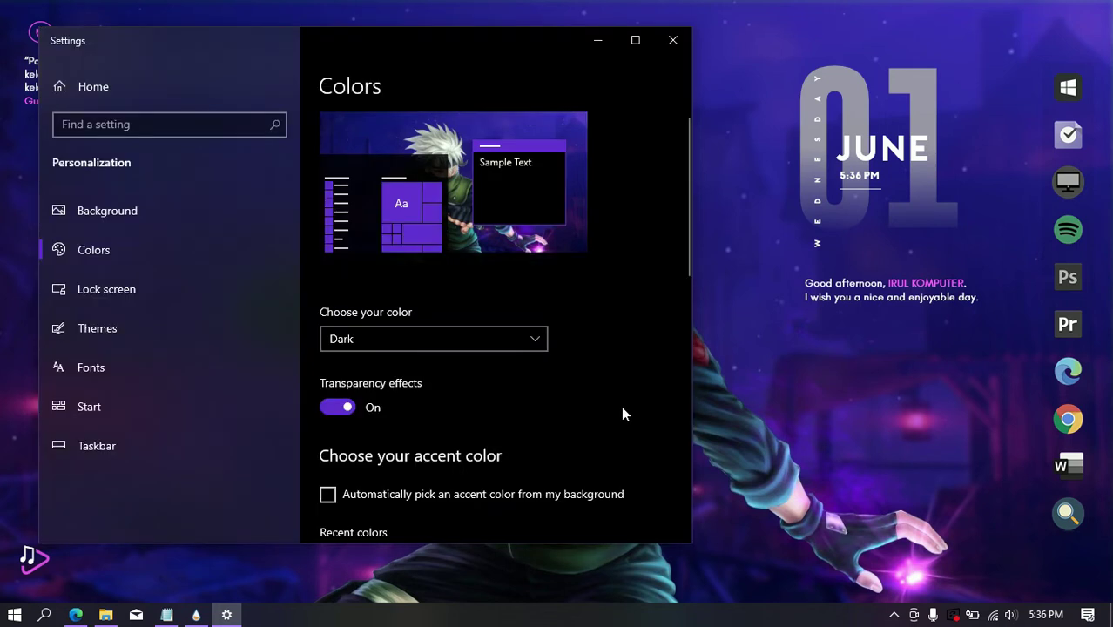
{"action": "left_click", "coordinate": [670, 41]}
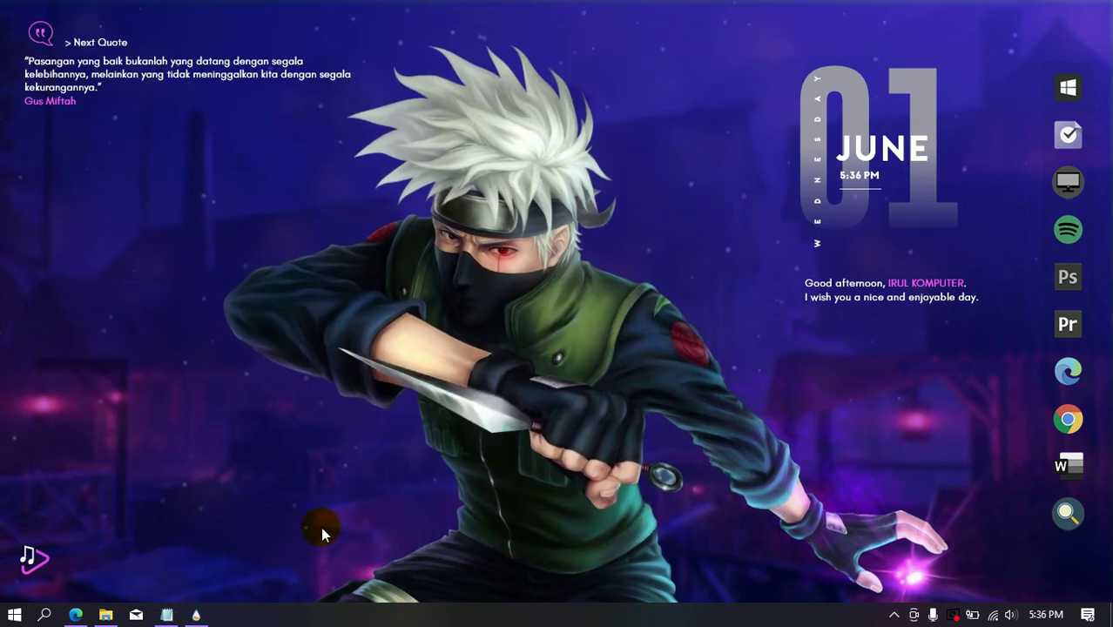
- Open Microsoft Store and search for "lively"
{"action": "left_click", "coordinate": [13, 617]}
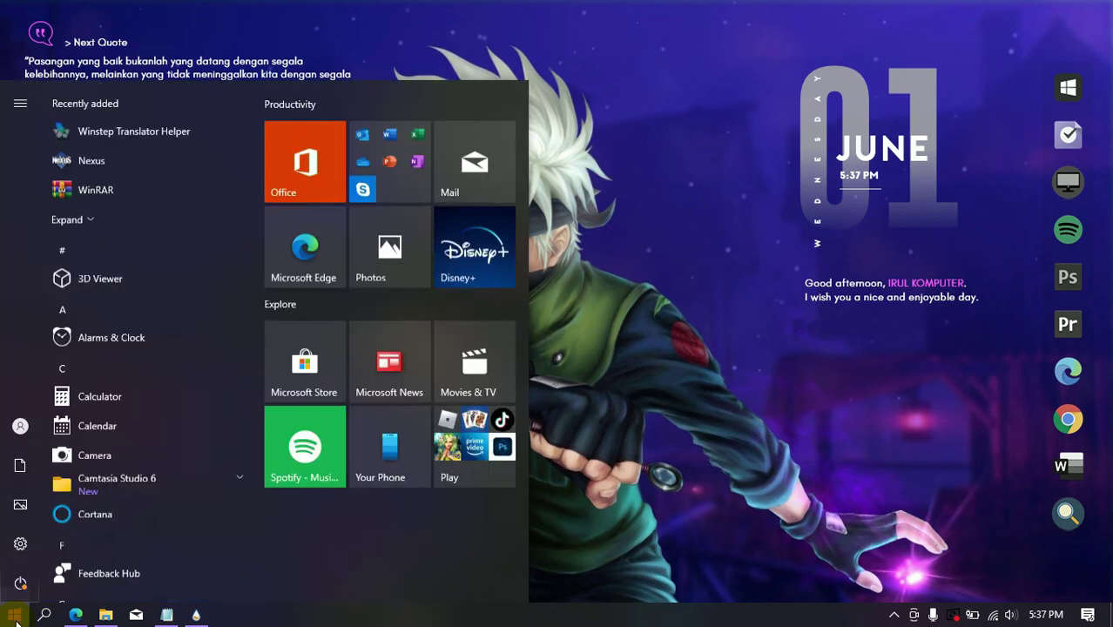
{"action": "left_click", "coordinate": [321, 364]}
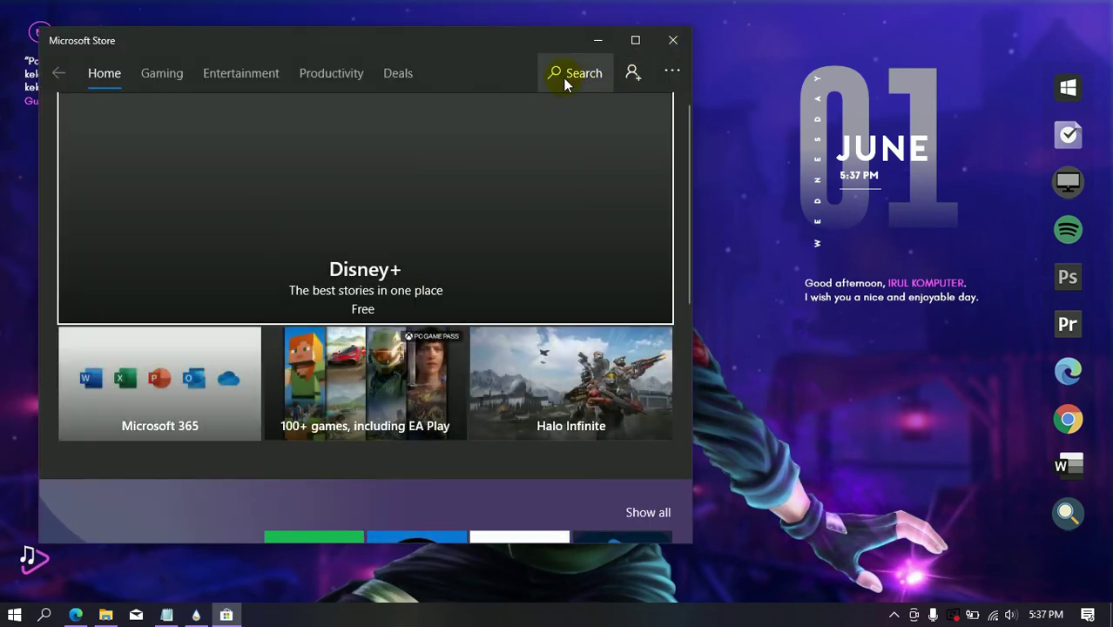
{"action": "left_click", "coordinate": [566, 79]}
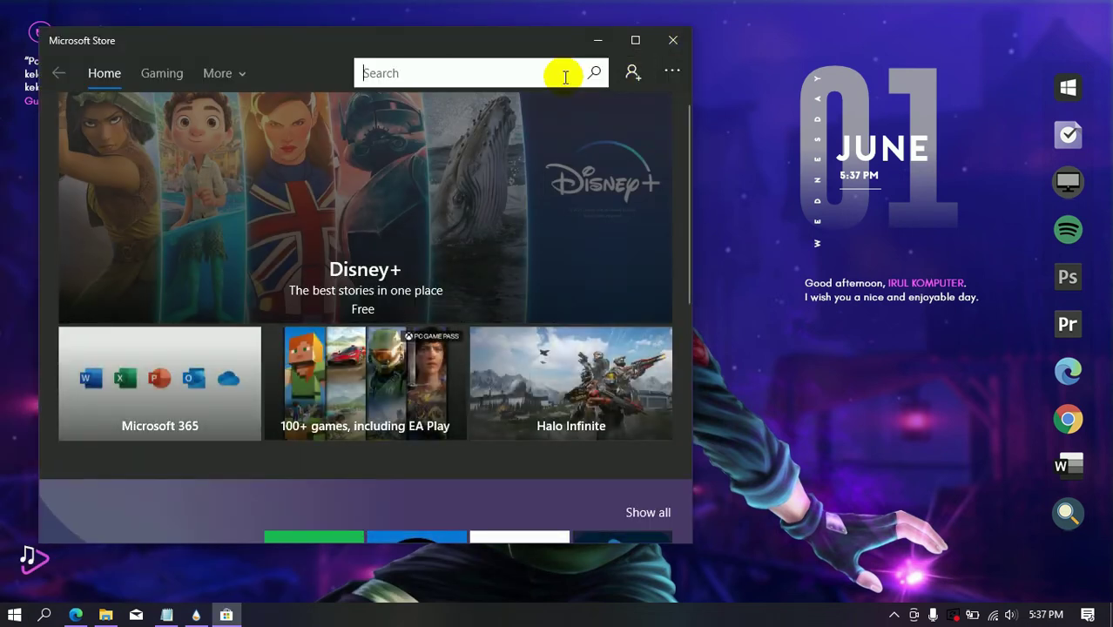
{"action": "type", "text": "liv"}
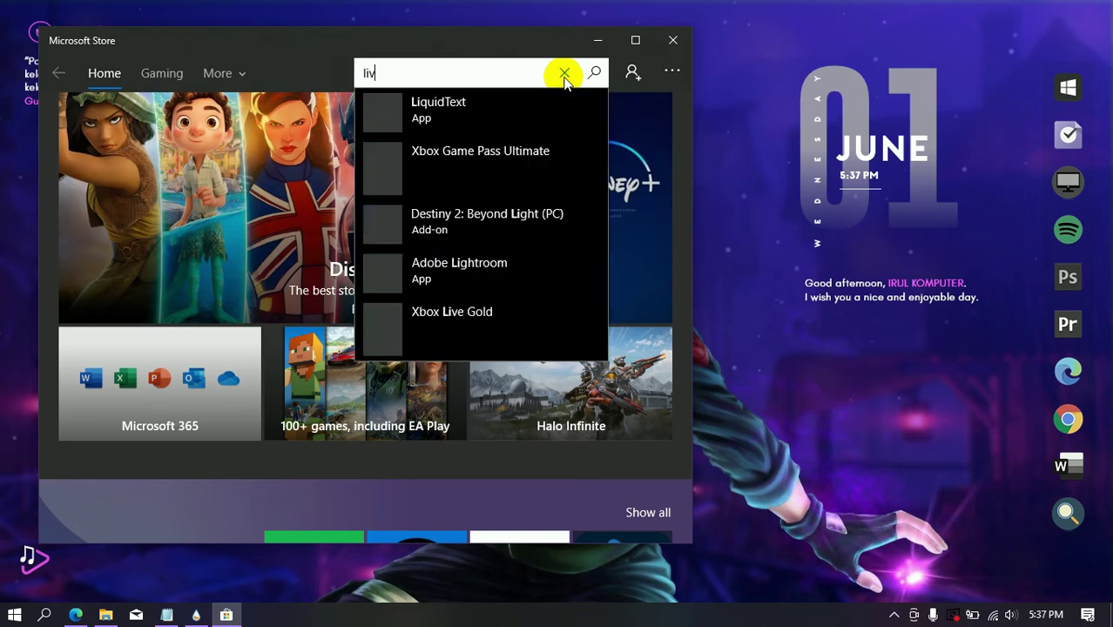
{"action": "type", "text": "ely"}
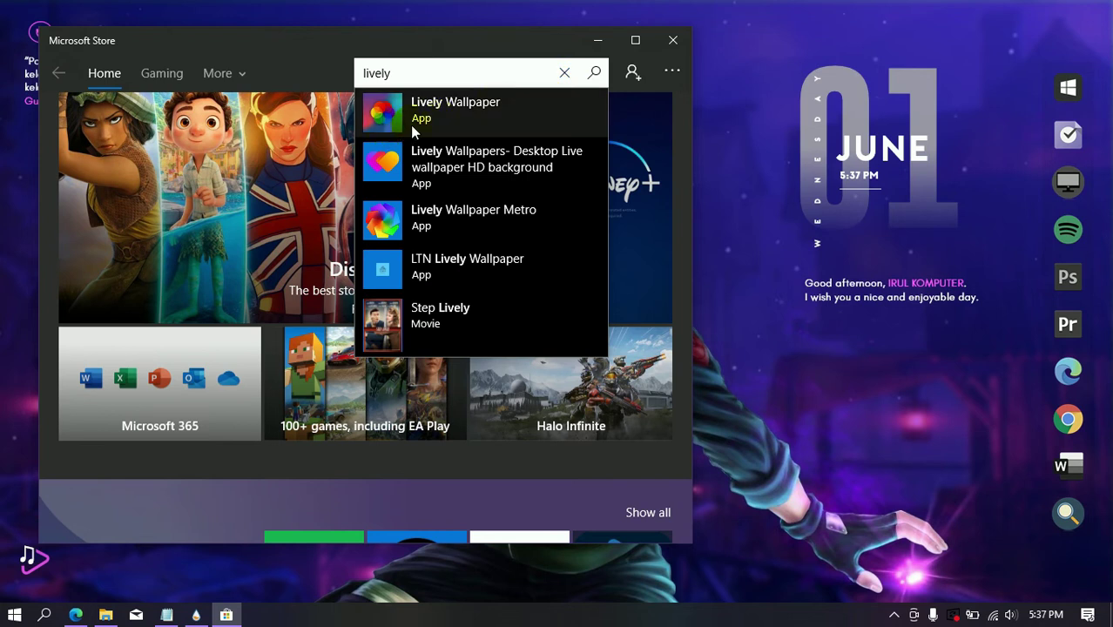
- Get and install the free Lively Wallpaper app by rocksdanister, declining the Microsoft sign-in offer
{"action": "left_click", "coordinate": [459, 113]}
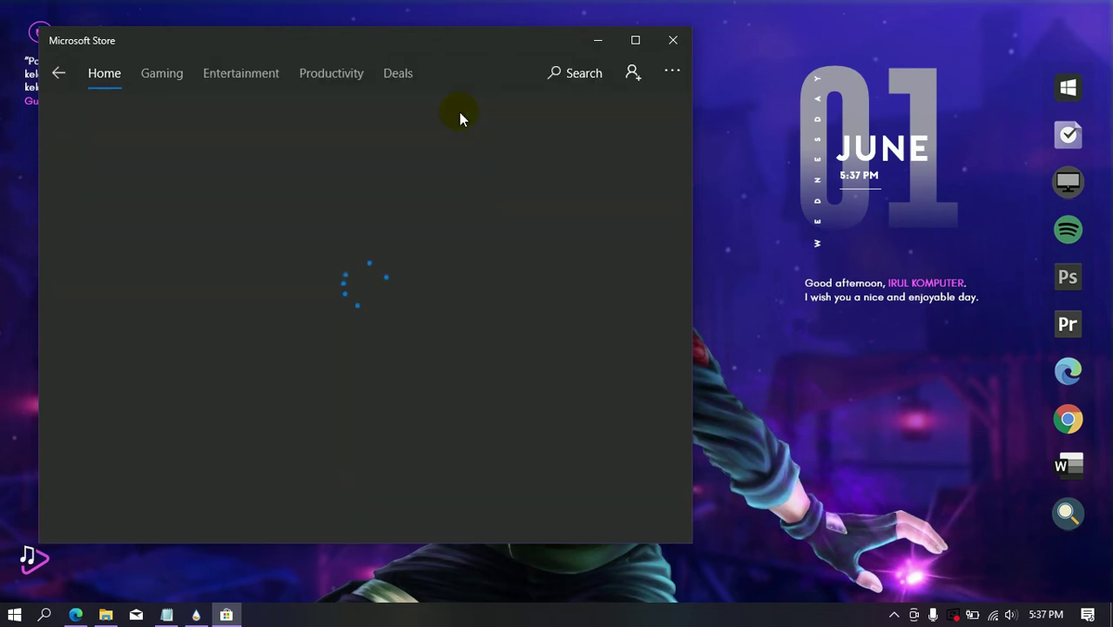
{"action": "scroll", "coordinate": [384, 431], "scroll_direction": "down", "scroll_amount": 3}
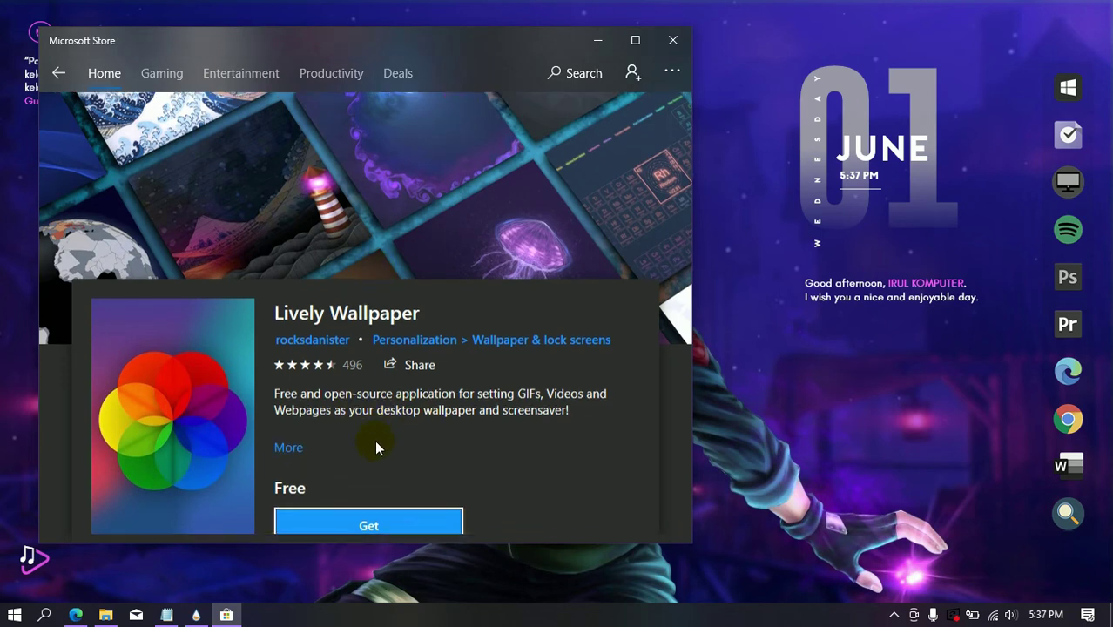
{"action": "left_click", "coordinate": [396, 383]}
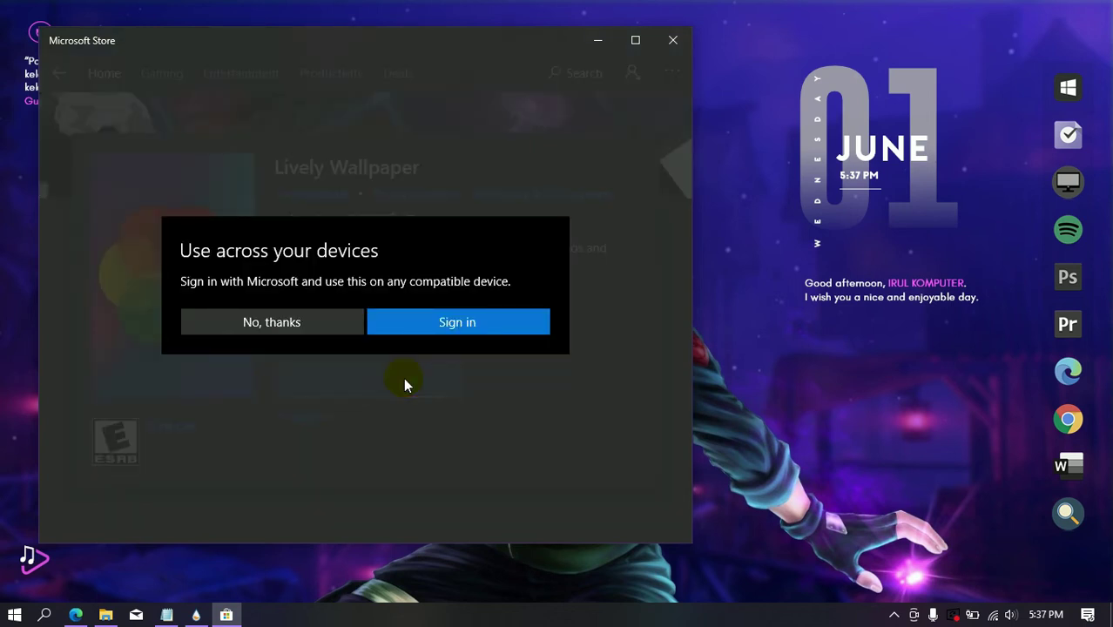
{"action": "left_click", "coordinate": [298, 323]}
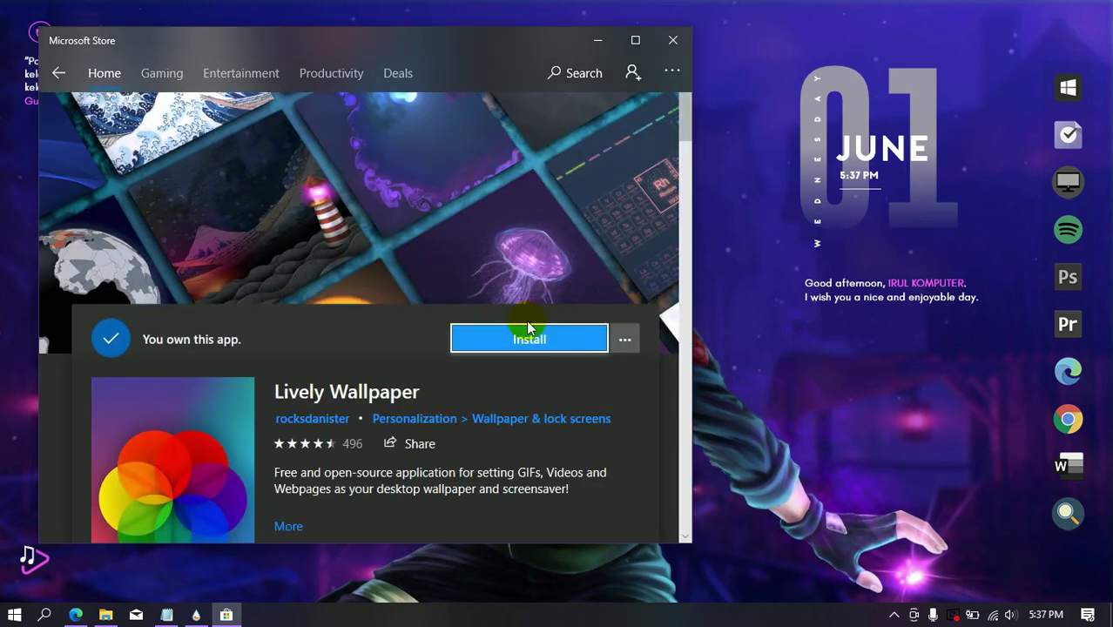
{"action": "left_click", "coordinate": [528, 338]}
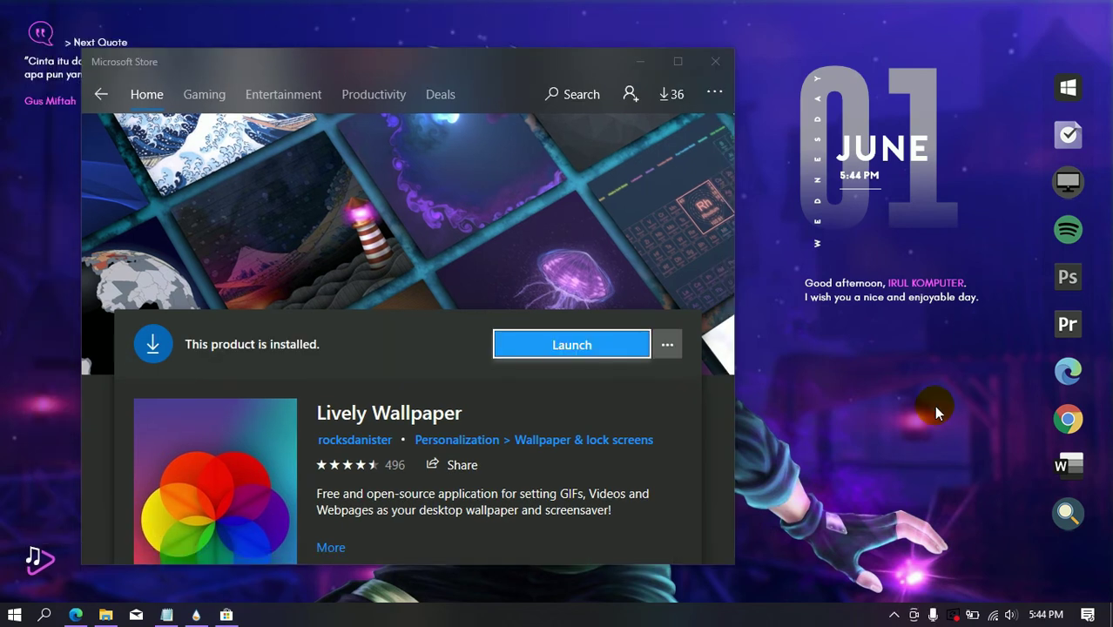
- Launch Lively Wallpaper, close Microsoft Store, and move the Lively Wallpaper window higher on the desktop
{"action": "left_click", "coordinate": [571, 347]}
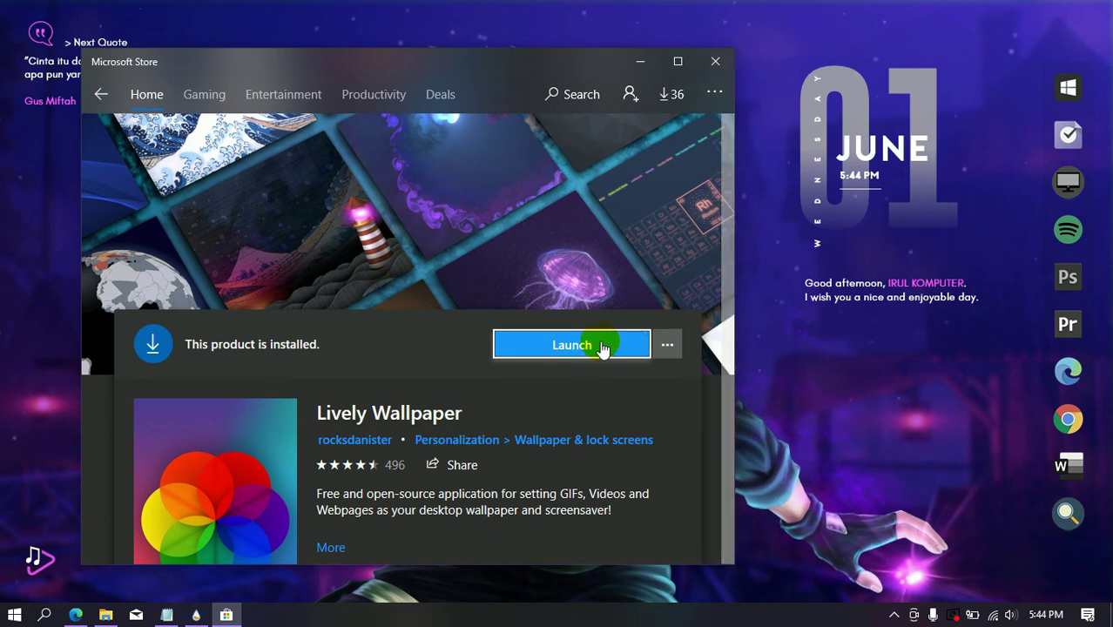
{"action": "left_click", "coordinate": [601, 346]}
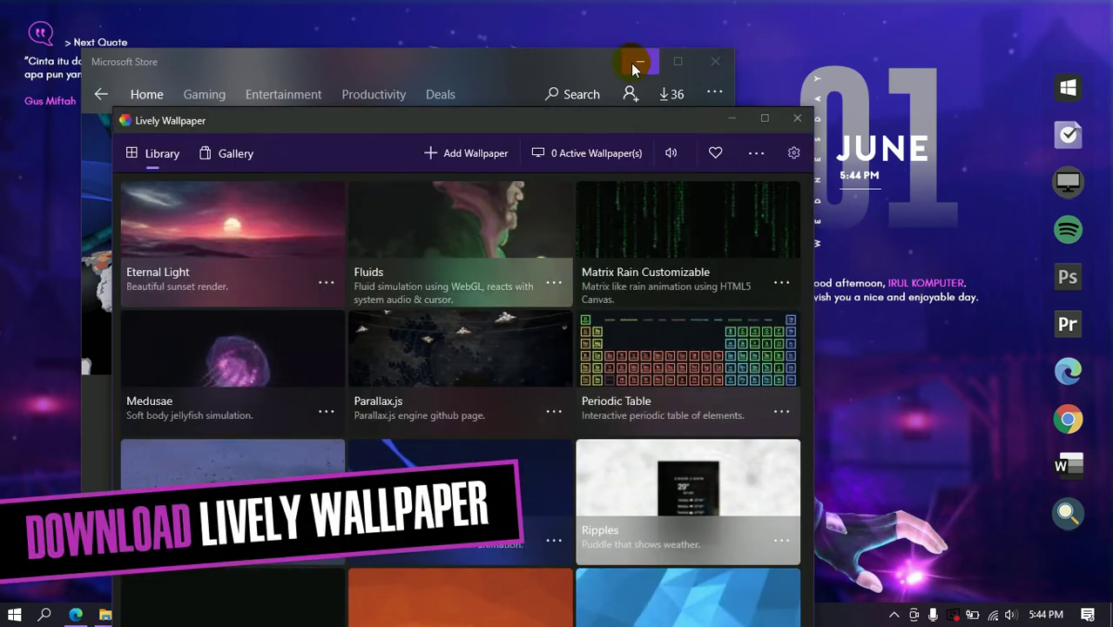
{"action": "left_click", "coordinate": [708, 63]}
{"action": "left_click_drag", "start_coordinate": [599, 126], "coordinate": [667, 52]}
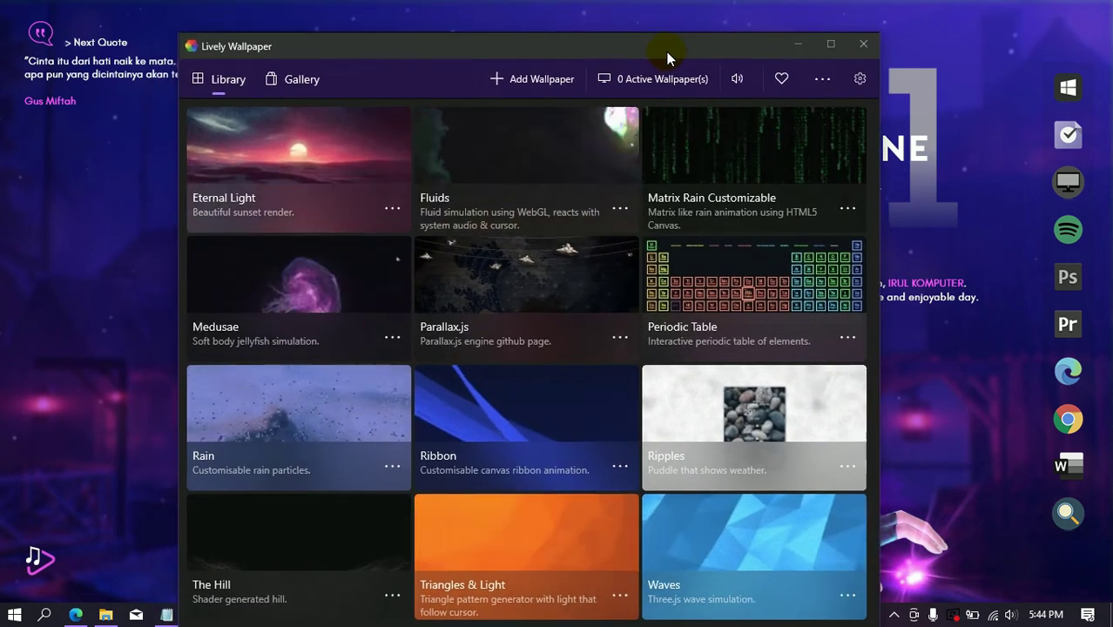
- Add the archive "Naruto (Apply this using Lively Wallpaper)" from the Naruto Theme Setup folder in Downloads to the wallpaper library
{"action": "left_click", "coordinate": [522, 77]}
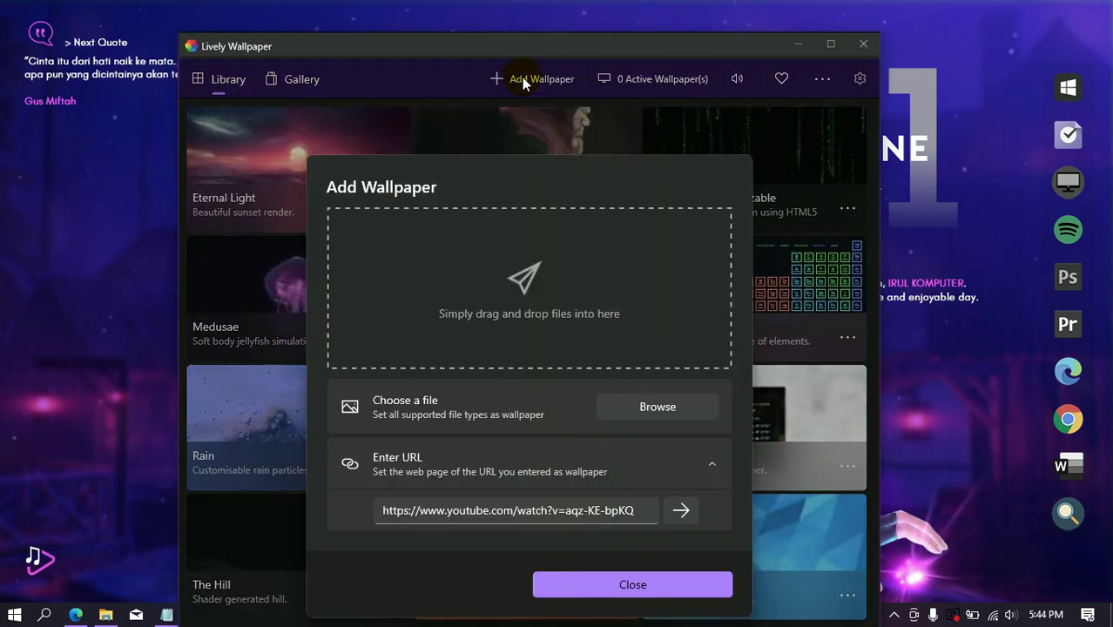
{"action": "left_click", "coordinate": [659, 408]}
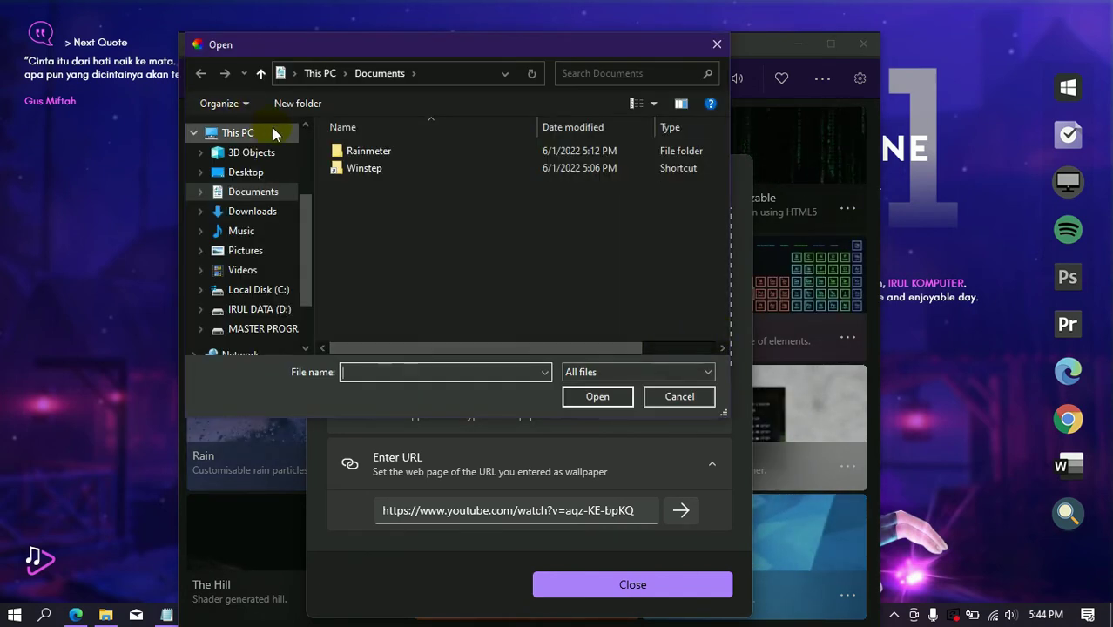
{"action": "left_click", "coordinate": [250, 211]}
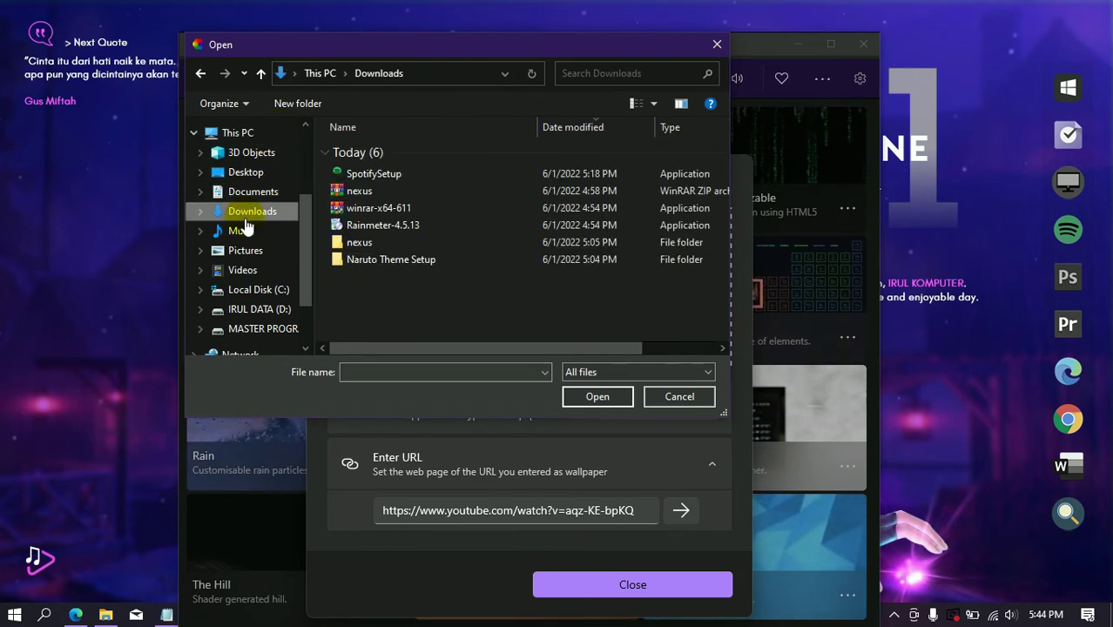
{"action": "double_click", "coordinate": [446, 267]}
{"action": "double_click", "coordinate": [437, 150]}
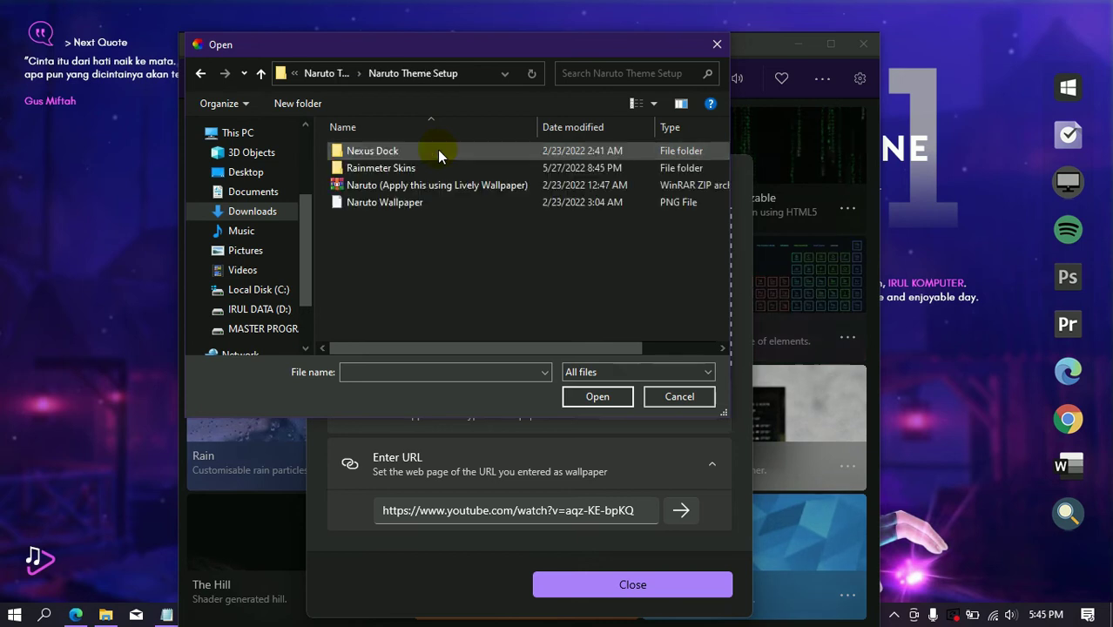
{"action": "left_click", "coordinate": [419, 187]}
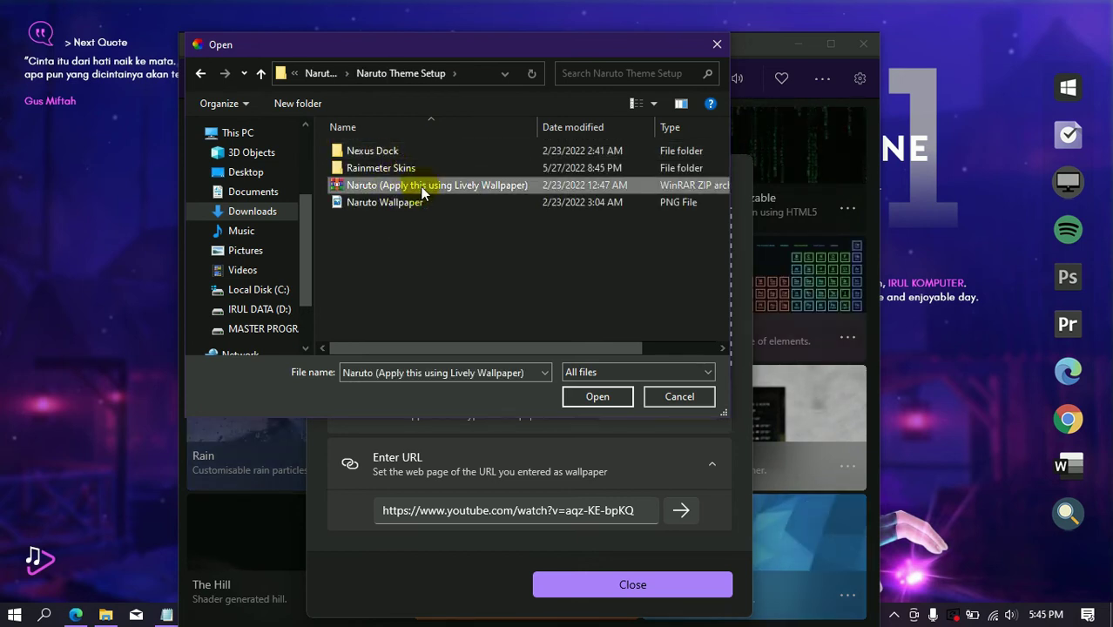
{"action": "left_click", "coordinate": [611, 397]}
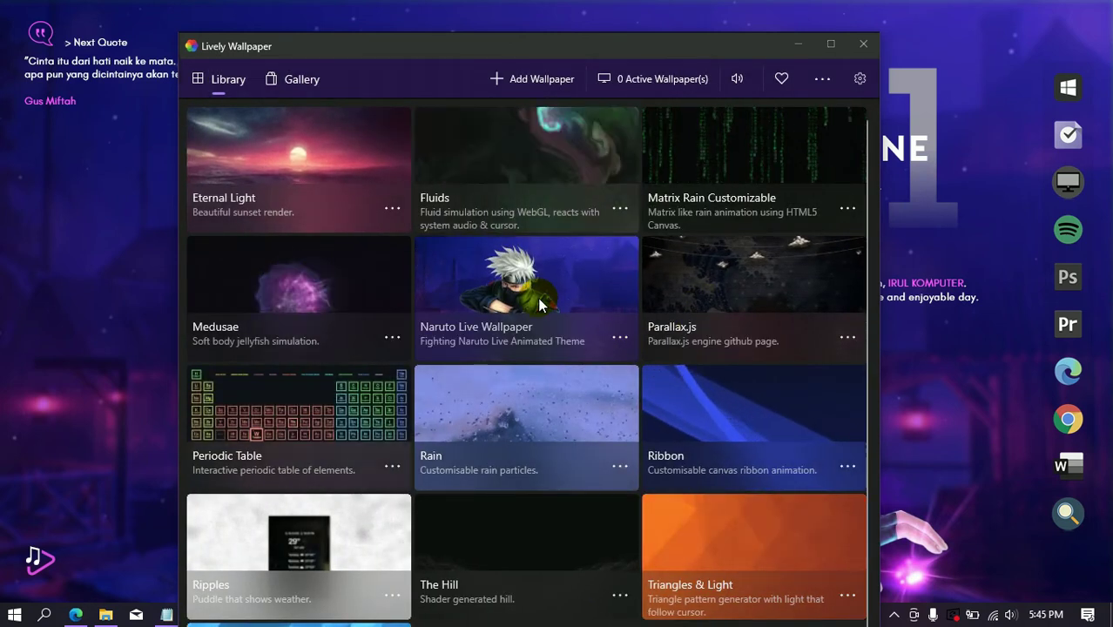
- Set Naruto Live Wallpaper as the desktop wallpaper and close the Lively window to the system tray
{"action": "left_click", "coordinate": [620, 338]}
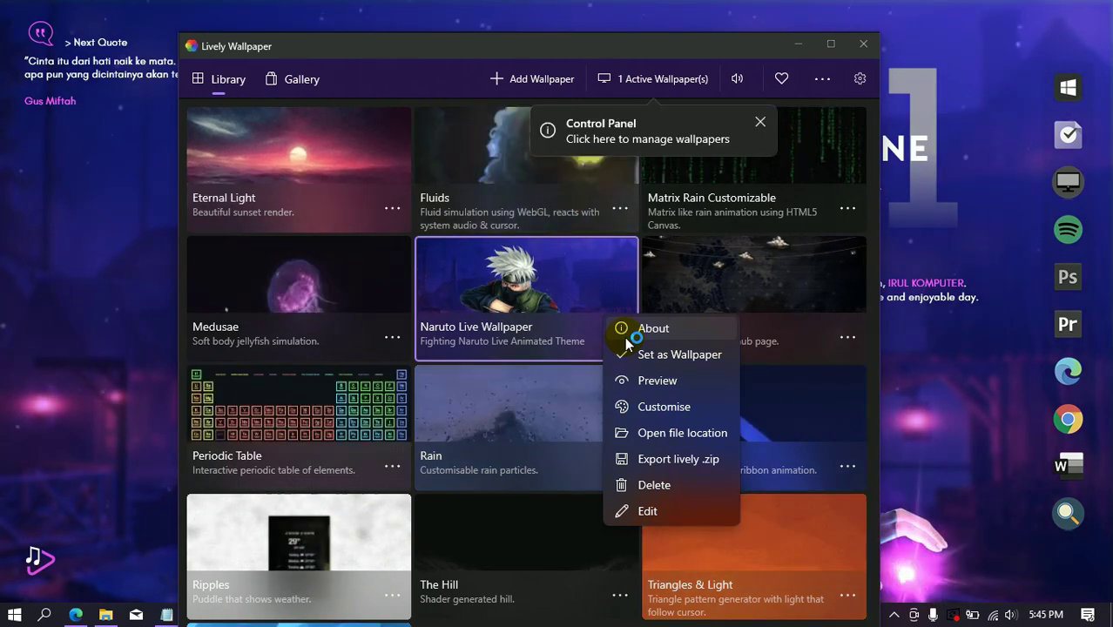
{"action": "left_click", "coordinate": [557, 295]}
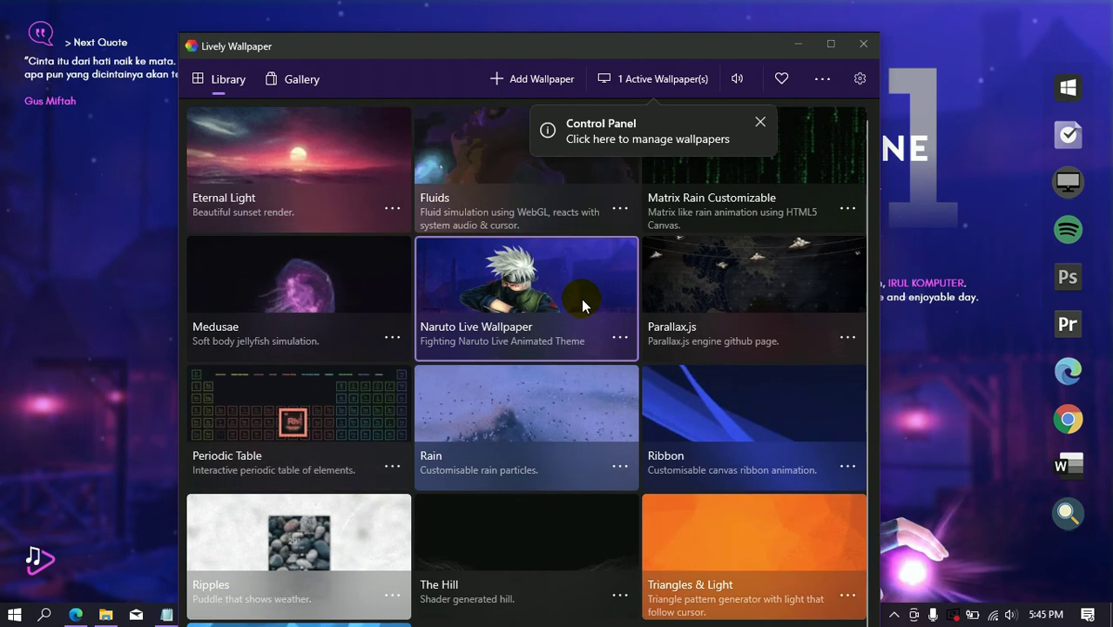
{"action": "left_click", "coordinate": [622, 343]}
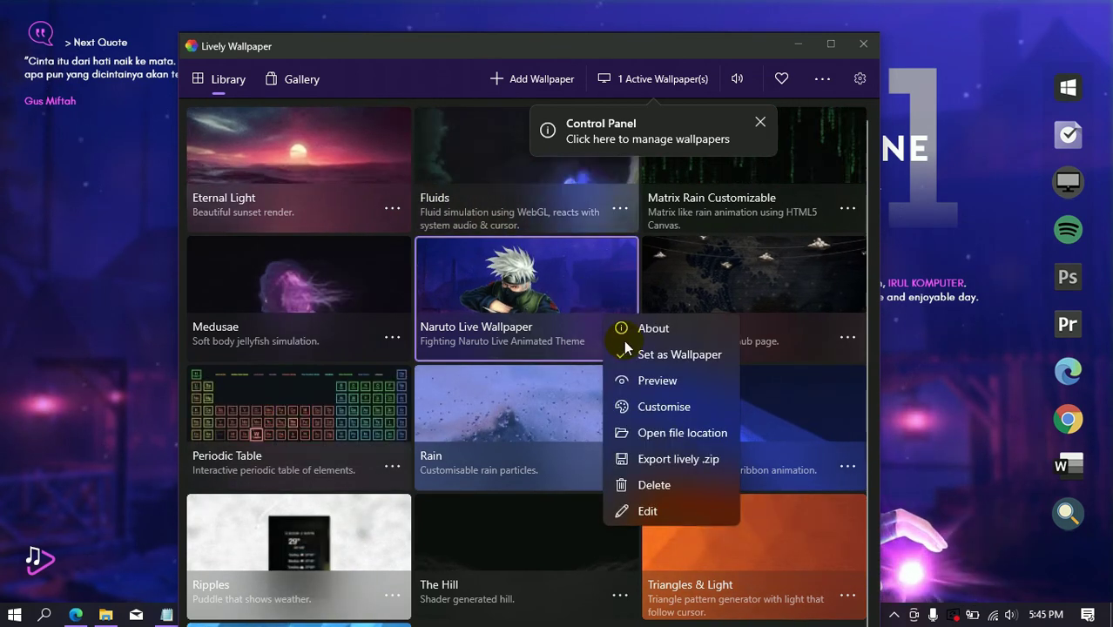
{"action": "left_click", "coordinate": [632, 359]}
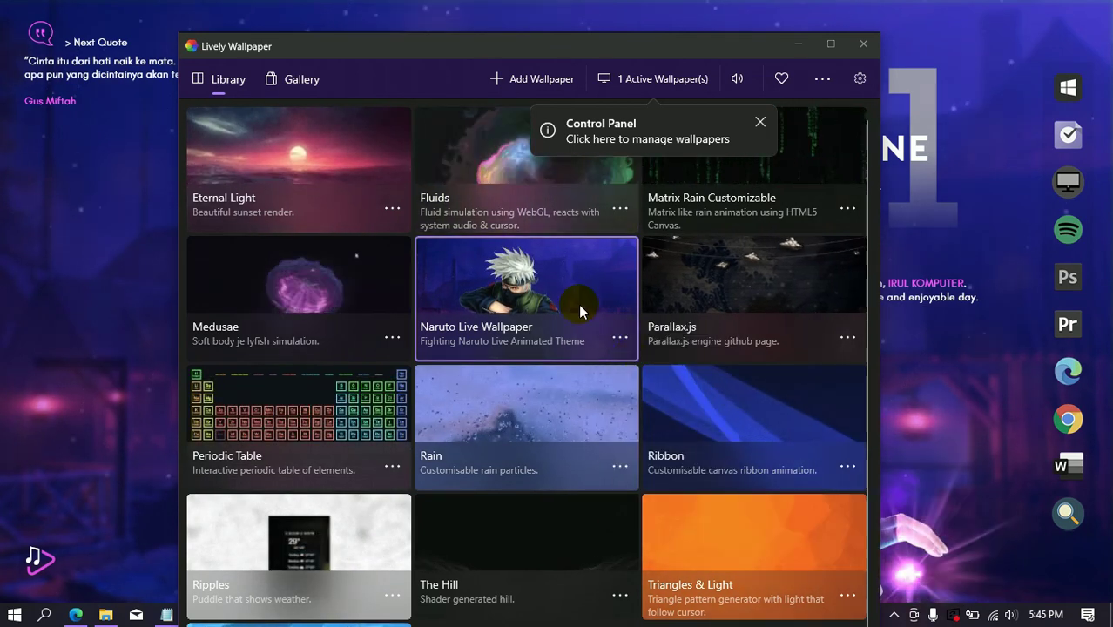
{"action": "left_click", "coordinate": [863, 45]}
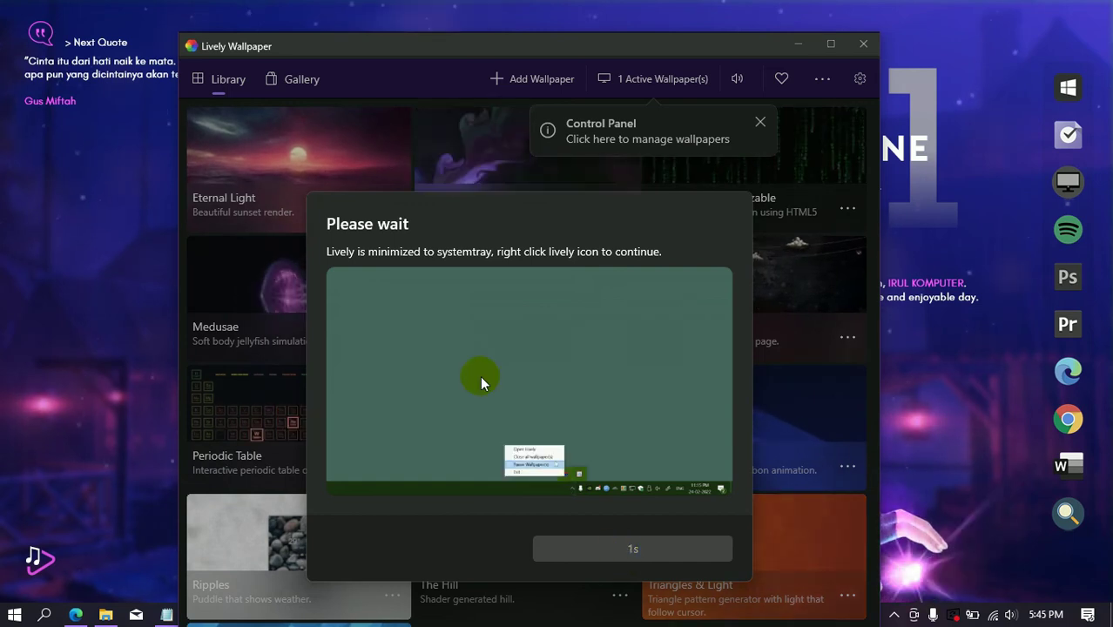
{"action": "left_click", "coordinate": [599, 557]}
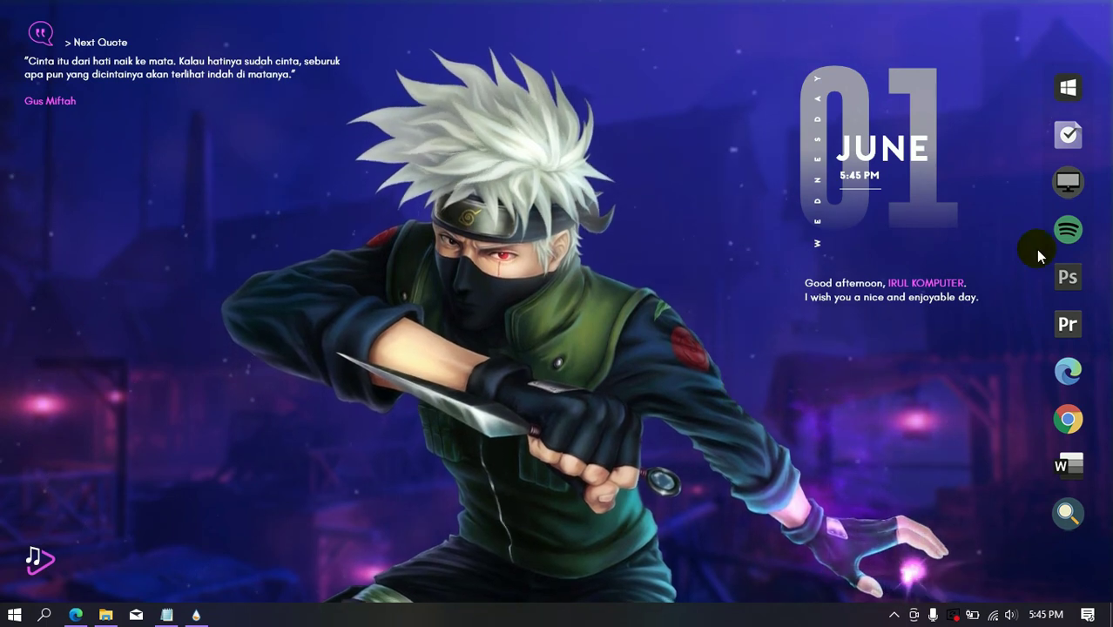
- Switch to Spotify, play The Spectre from the NCS Best of & Gaming Music playlist, and minimize the window
{"action": "left_click", "coordinate": [1067, 231]}
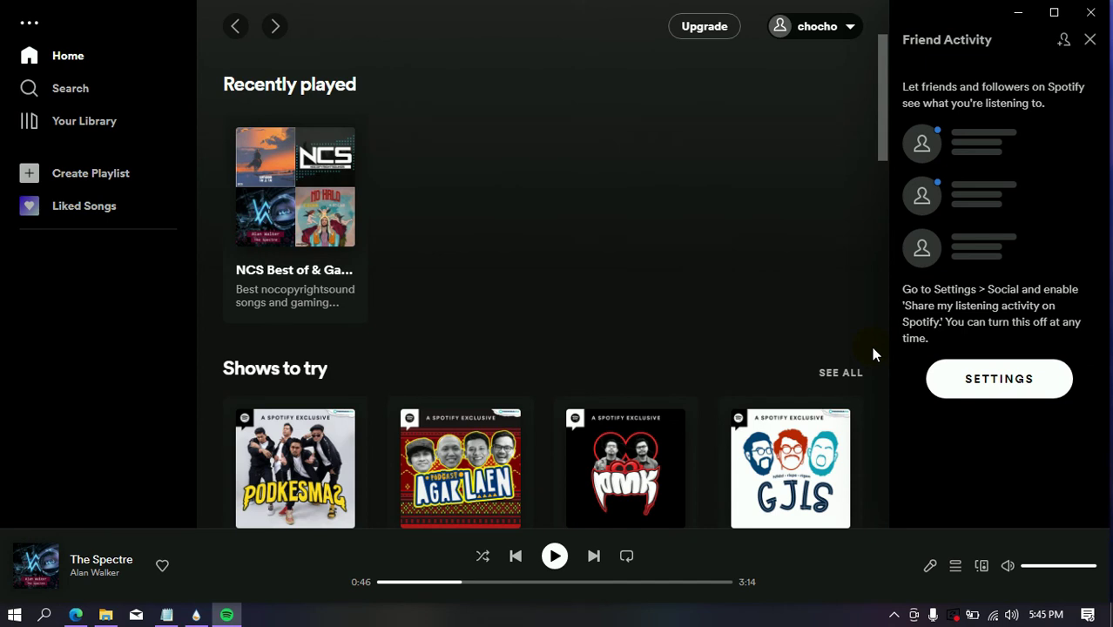
{"action": "left_click", "coordinate": [309, 185]}
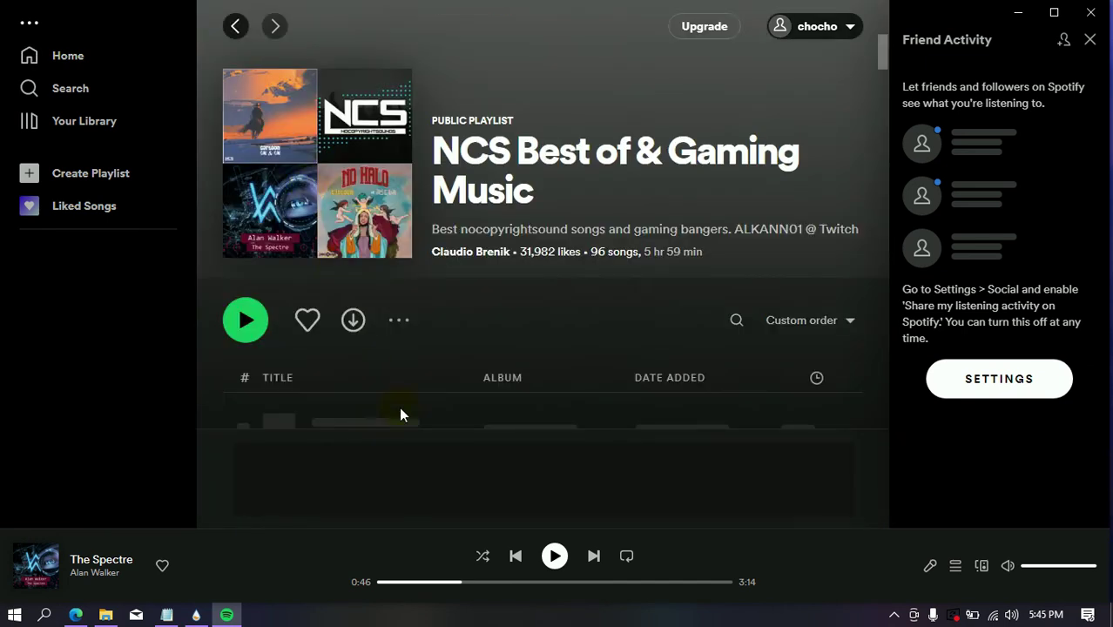
{"action": "scroll", "coordinate": [505, 359], "scroll_direction": "down", "scroll_amount": 5}
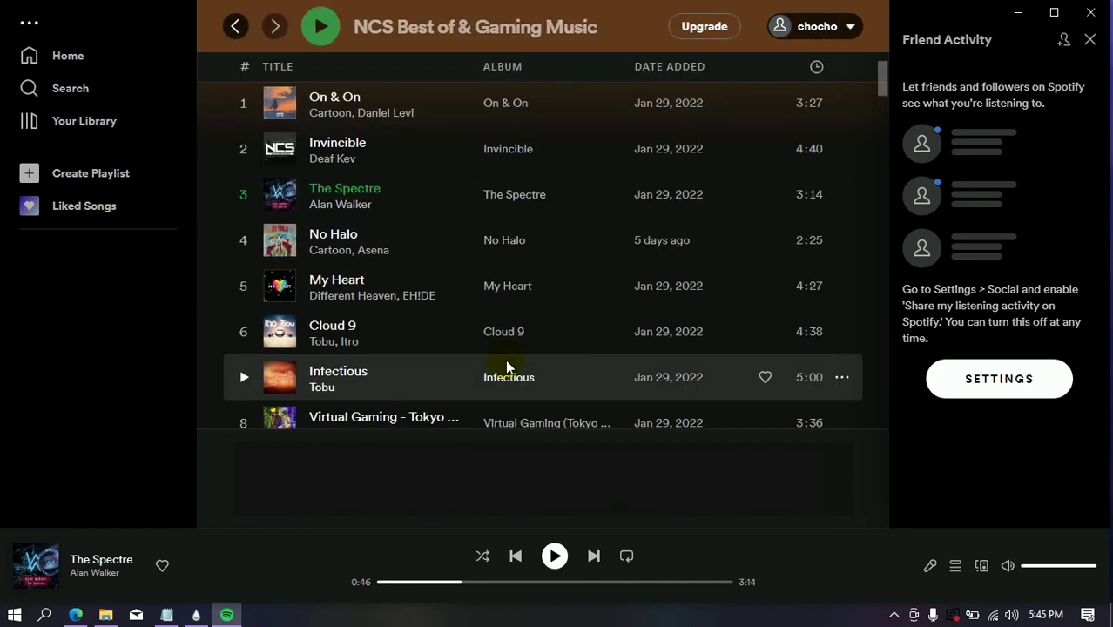
{"action": "left_click", "coordinate": [308, 200]}
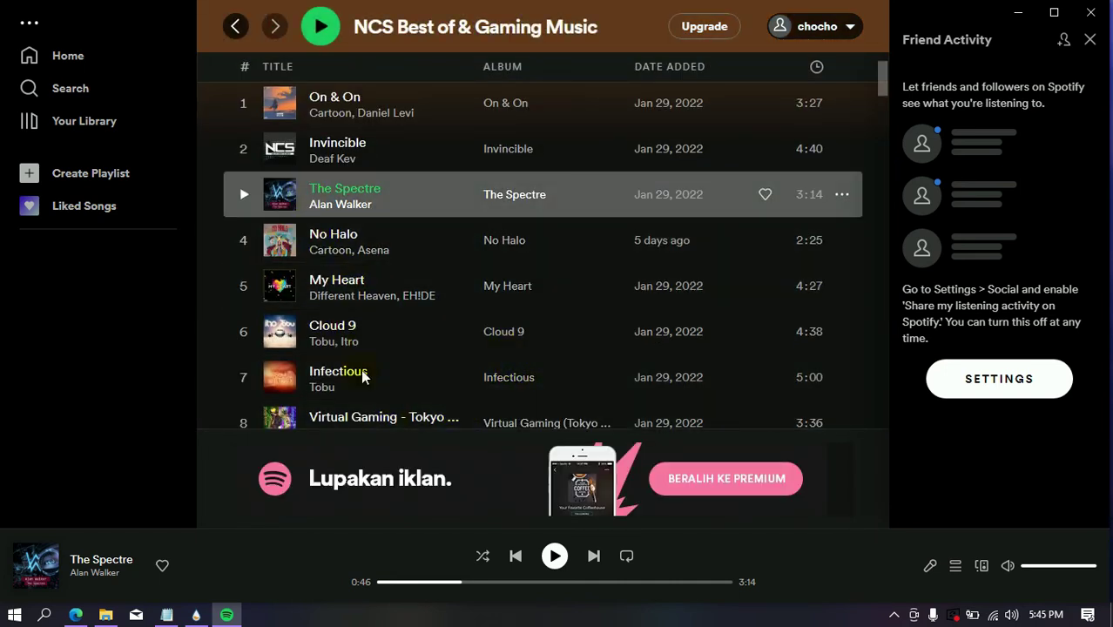
{"action": "left_click", "coordinate": [554, 558]}
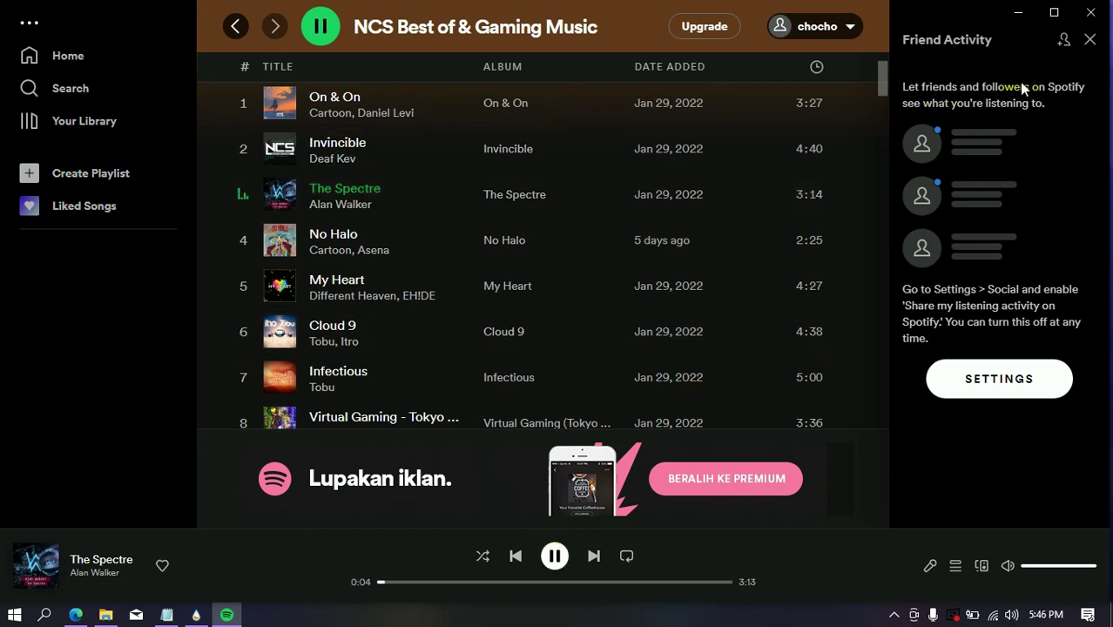
{"action": "left_click", "coordinate": [1017, 13]}
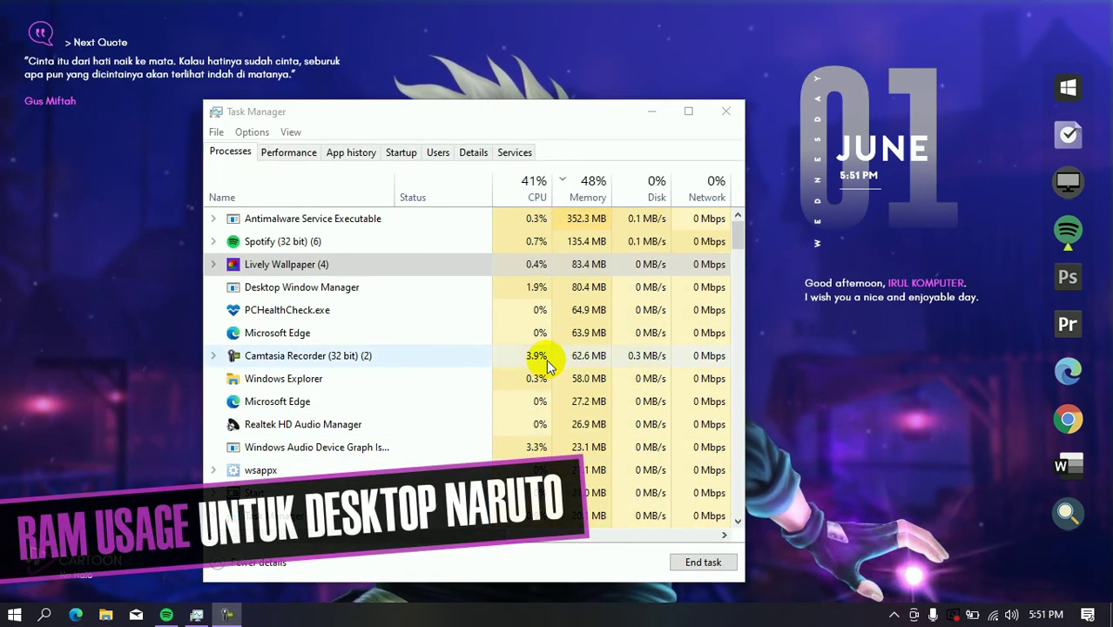
- Examine the memory usage of Lively Wallpaper, Rainmeter and NeXuS in Task Manager
{"action": "left_click", "coordinate": [312, 265]}
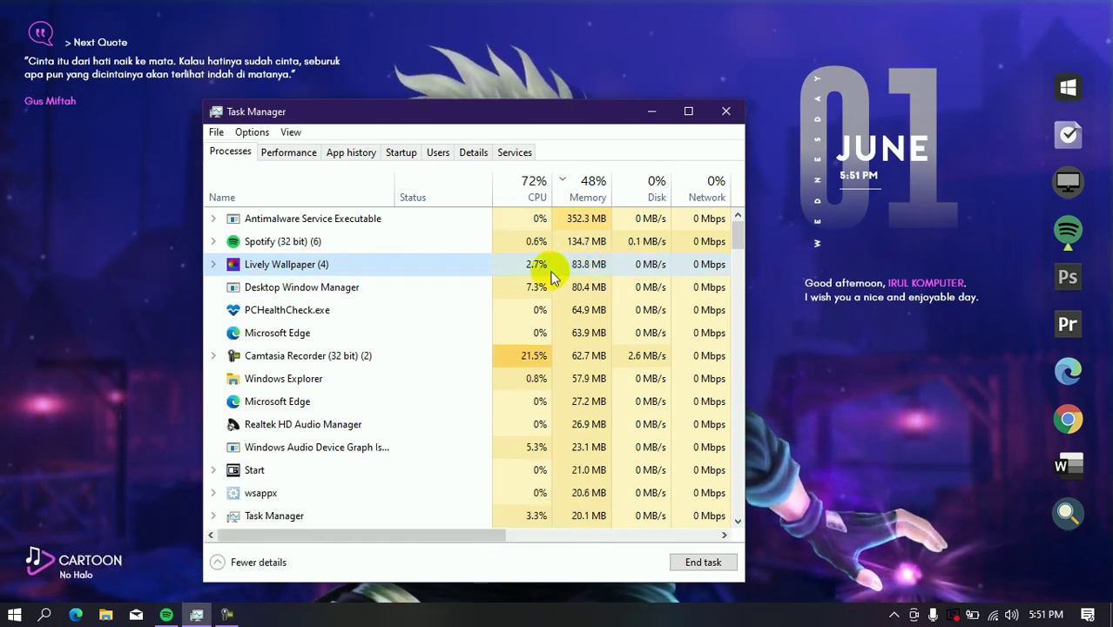
{"action": "scroll", "coordinate": [577, 271], "scroll_direction": "down", "scroll_amount": 4}
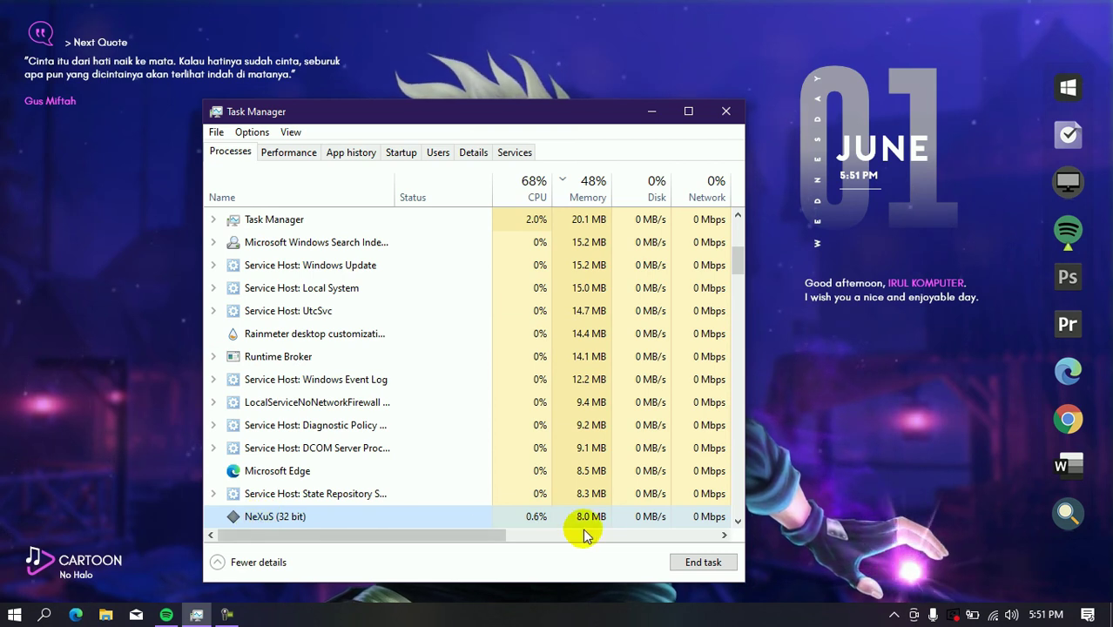
{"action": "scroll", "coordinate": [577, 516], "scroll_direction": "down", "scroll_amount": 2}
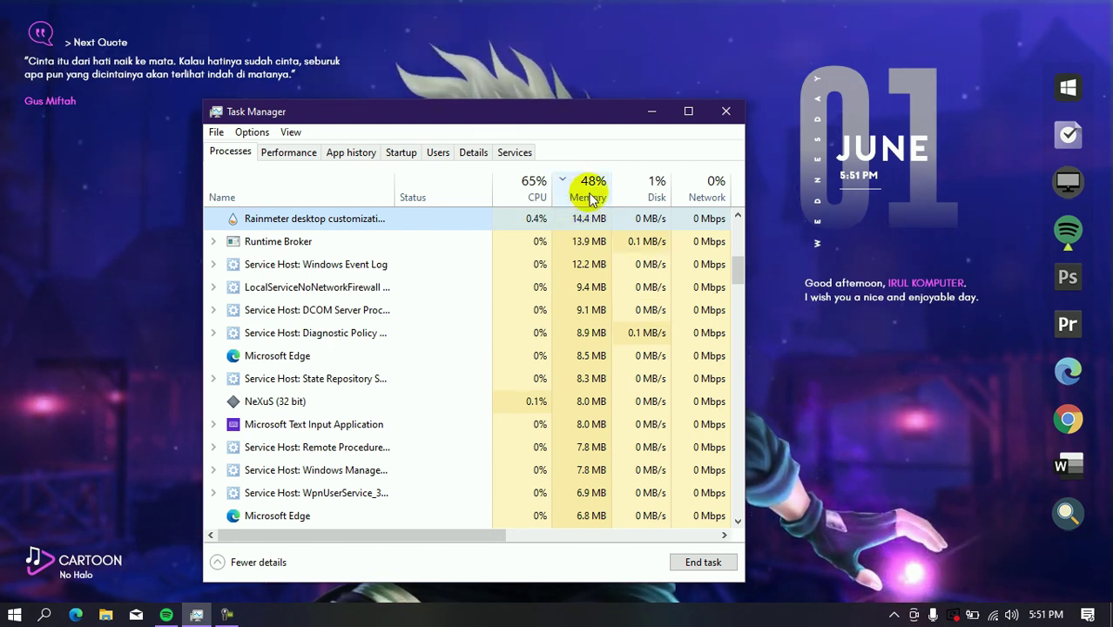
{"action": "left_click", "coordinate": [591, 200]}
{"action": "left_click", "coordinate": [591, 199]}
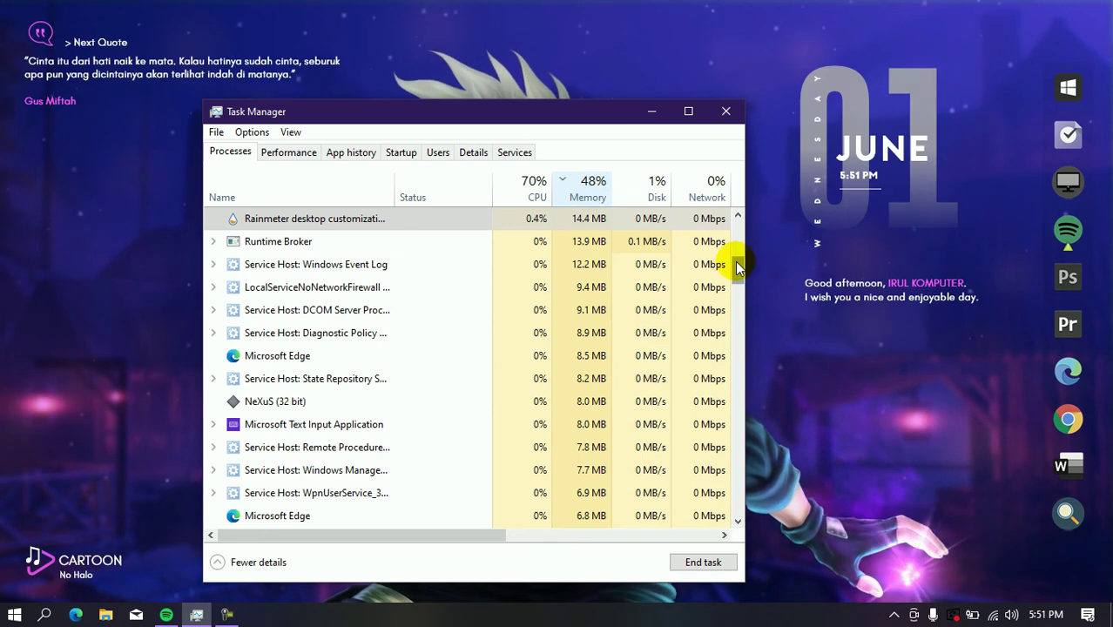
{"action": "left_click_drag", "start_coordinate": [735, 262], "coordinate": [750, 199]}
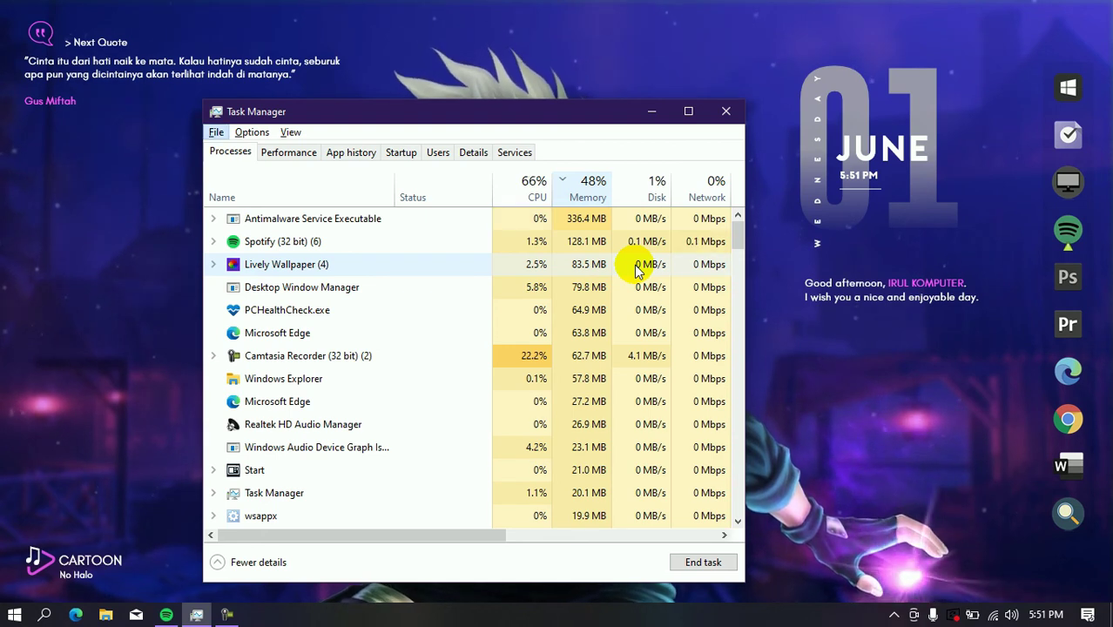
{"action": "key", "text": "alt"}
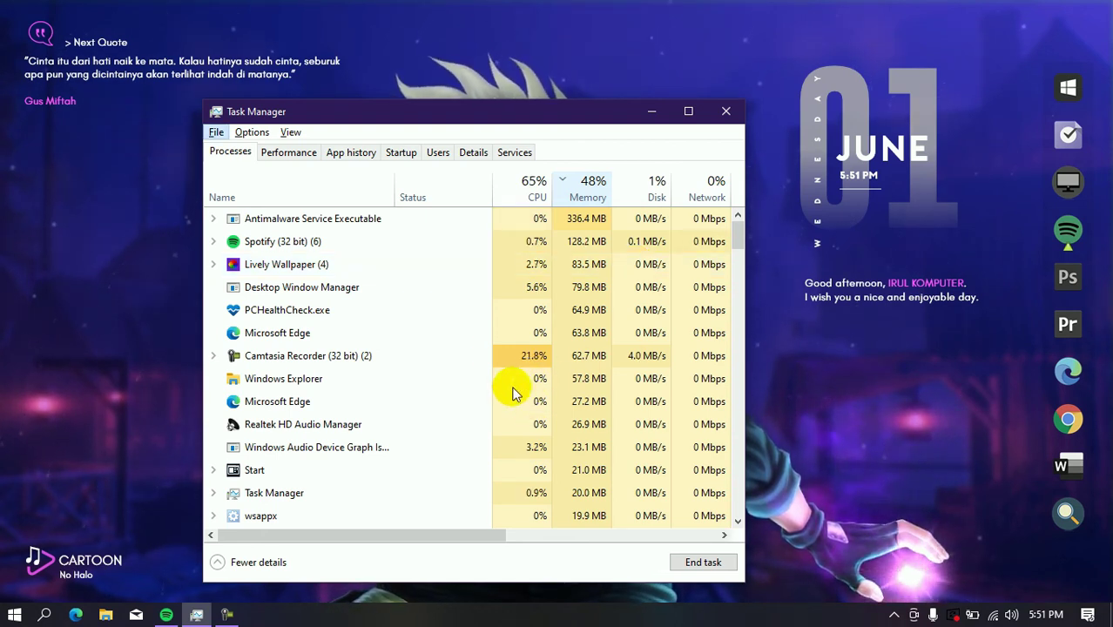
{"action": "left_click", "coordinate": [842, 379]}
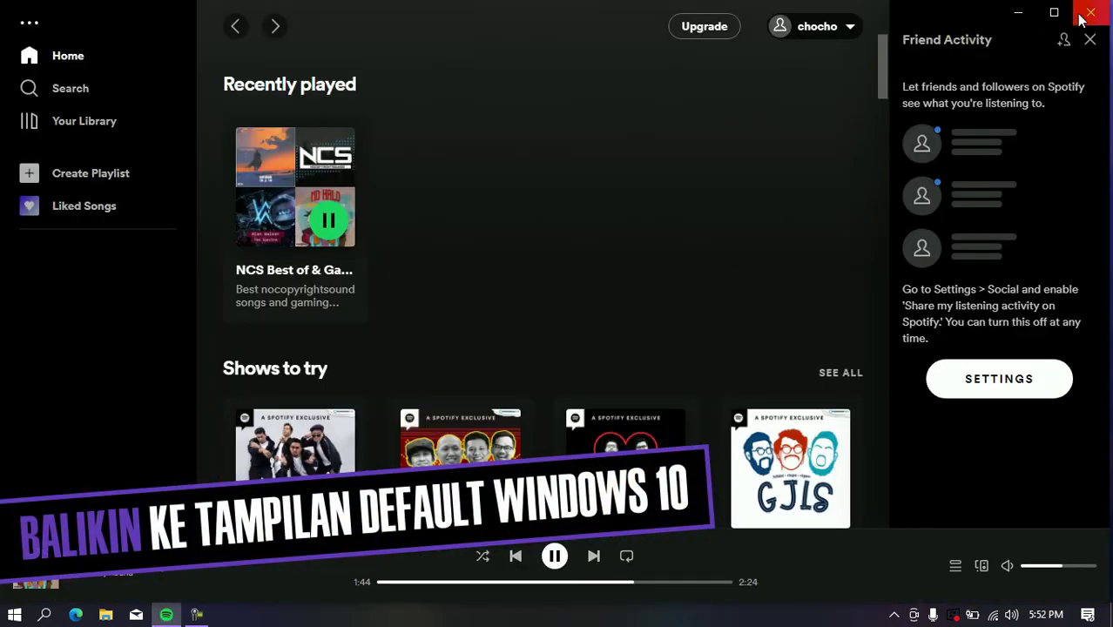
- Close the Spotify window and exit Lively Wallpaper from the system tray
{"action": "left_click", "coordinate": [1080, 16]}
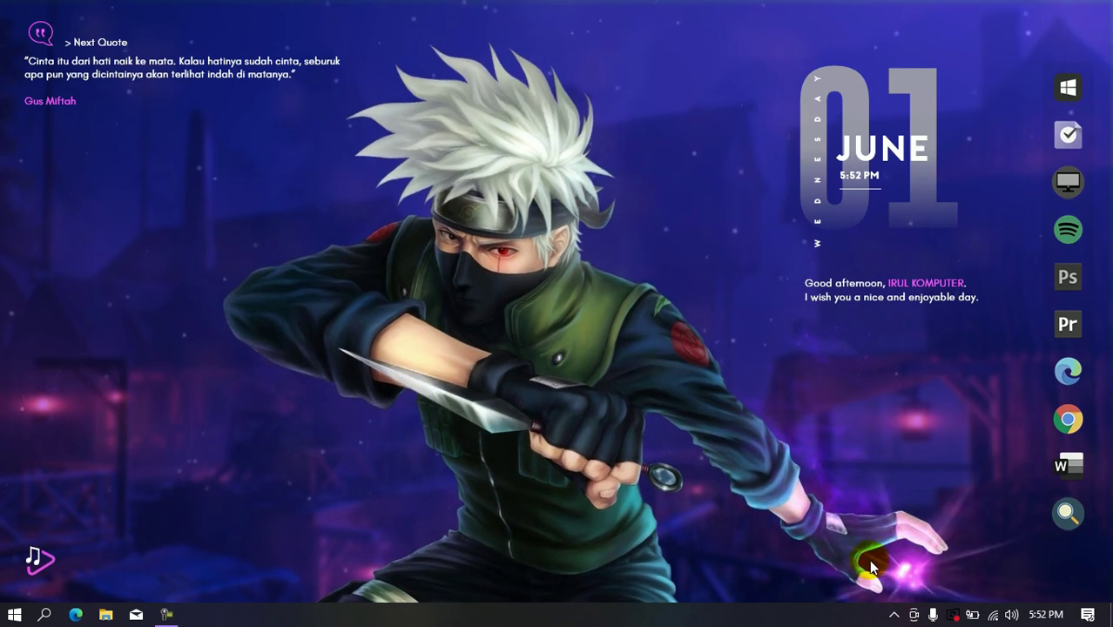
{"action": "left_click", "coordinate": [894, 617]}
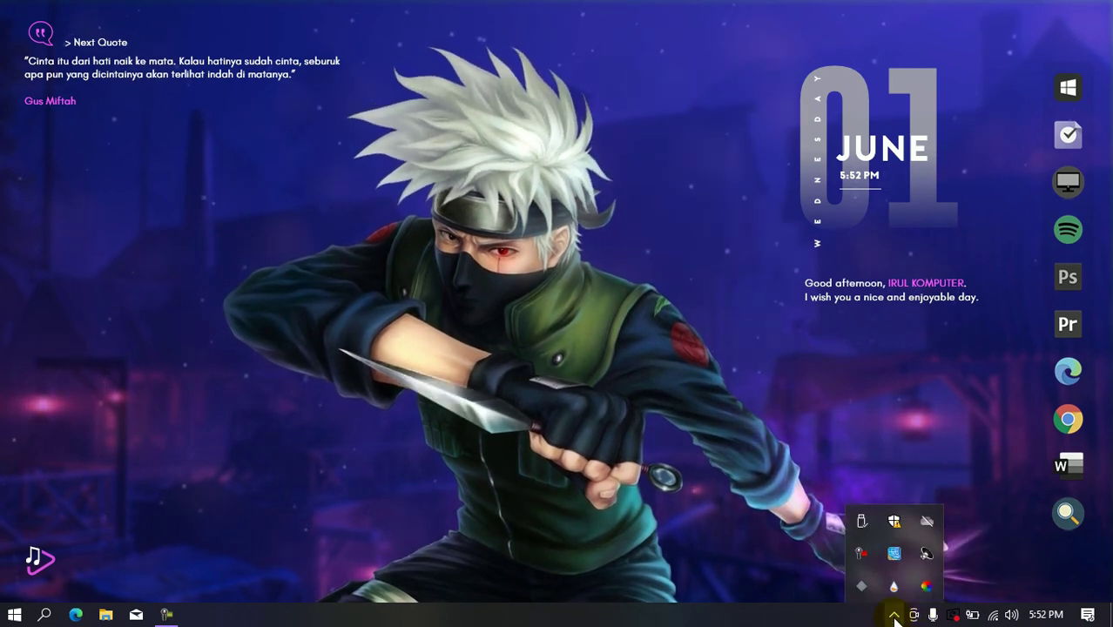
{"action": "right_click", "coordinate": [925, 590]}
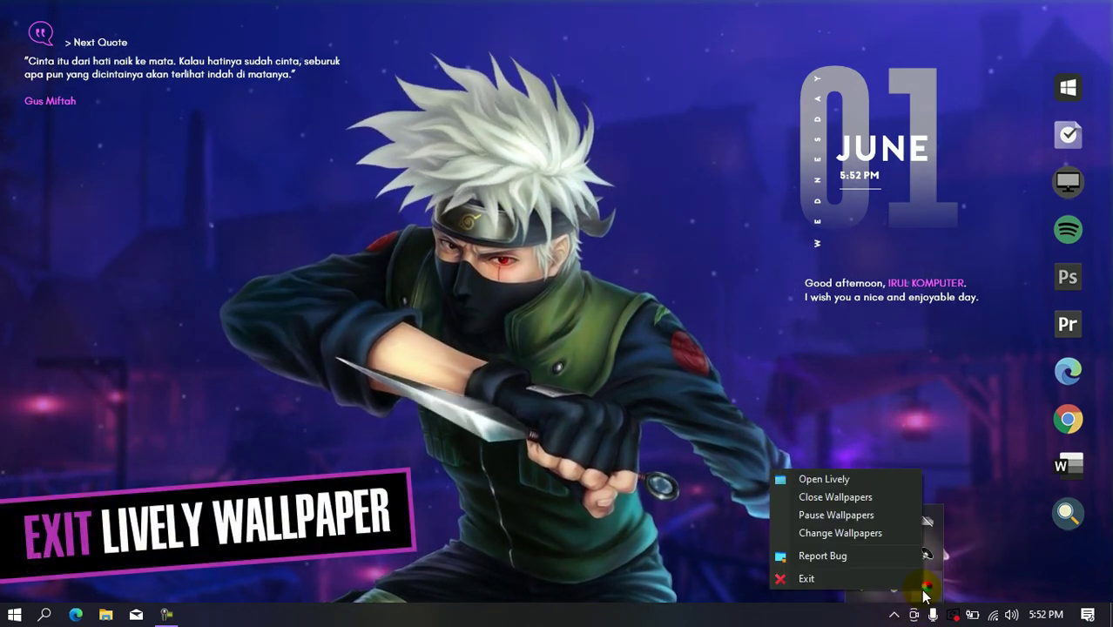
{"action": "left_click", "coordinate": [820, 580]}
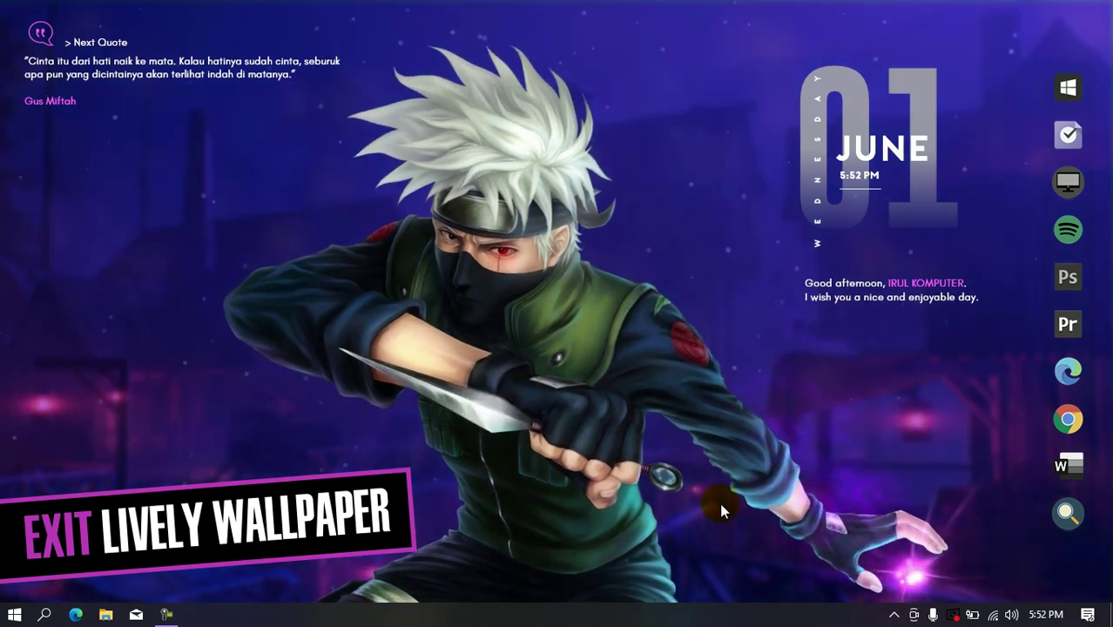
- Find Lively Wallpaper through the Windows search and uninstall it
{"action": "left_click", "coordinate": [16, 614]}
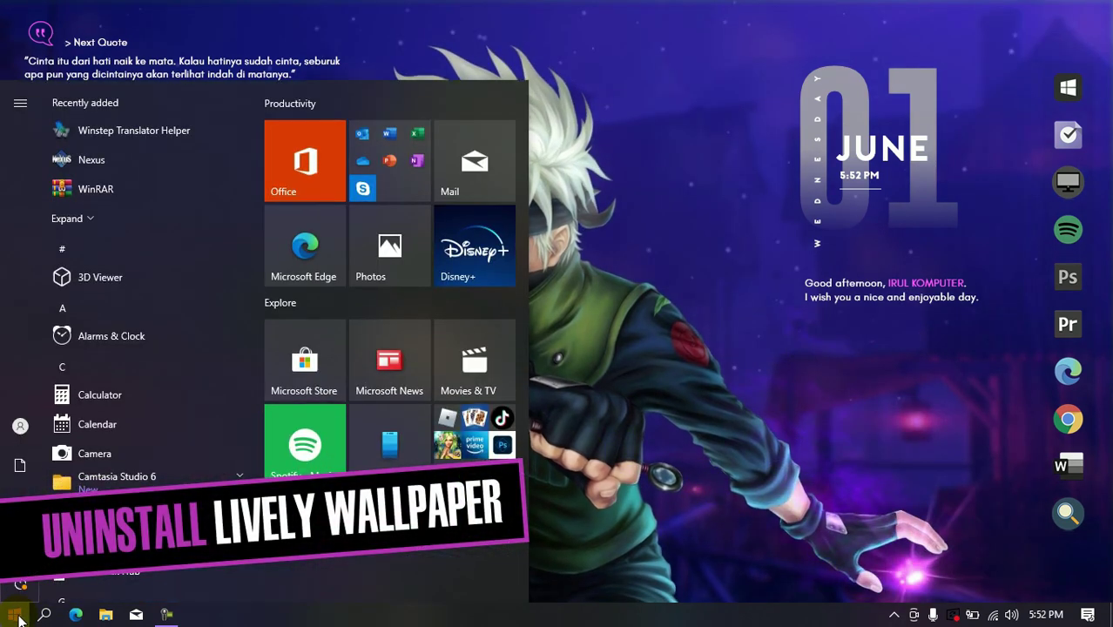
{"action": "type", "text": "lively"}
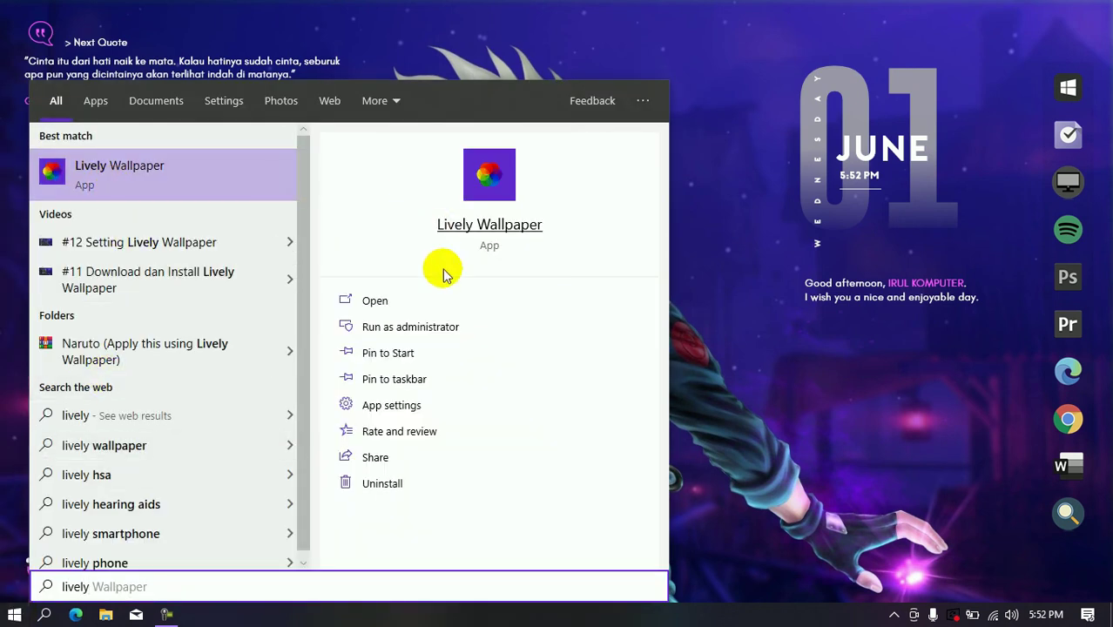
{"action": "left_click", "coordinate": [424, 489]}
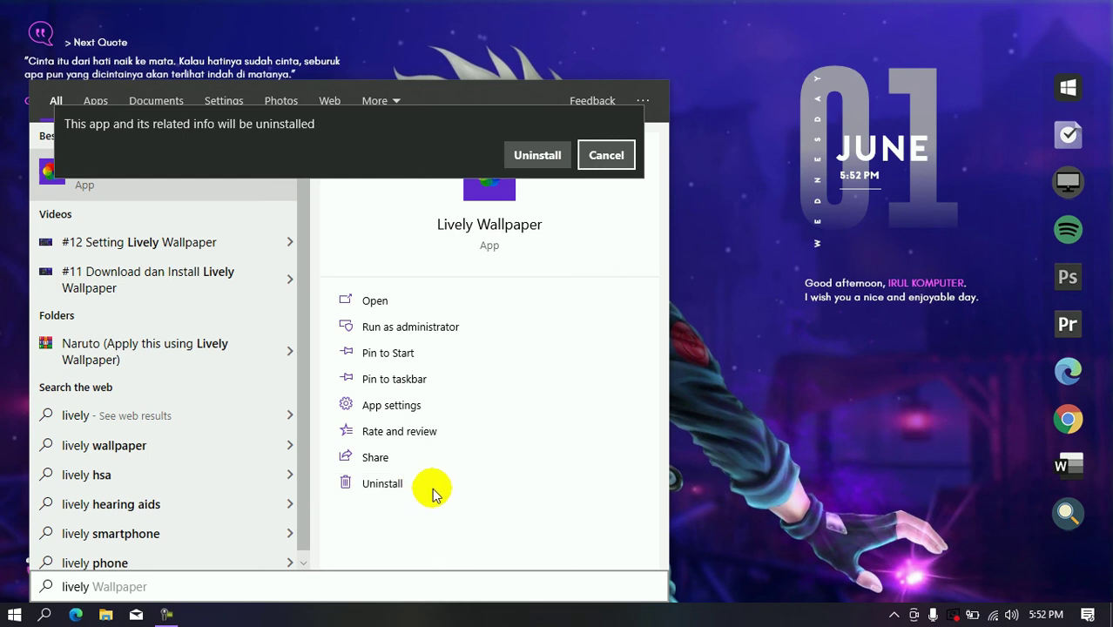
{"action": "left_click", "coordinate": [537, 155]}
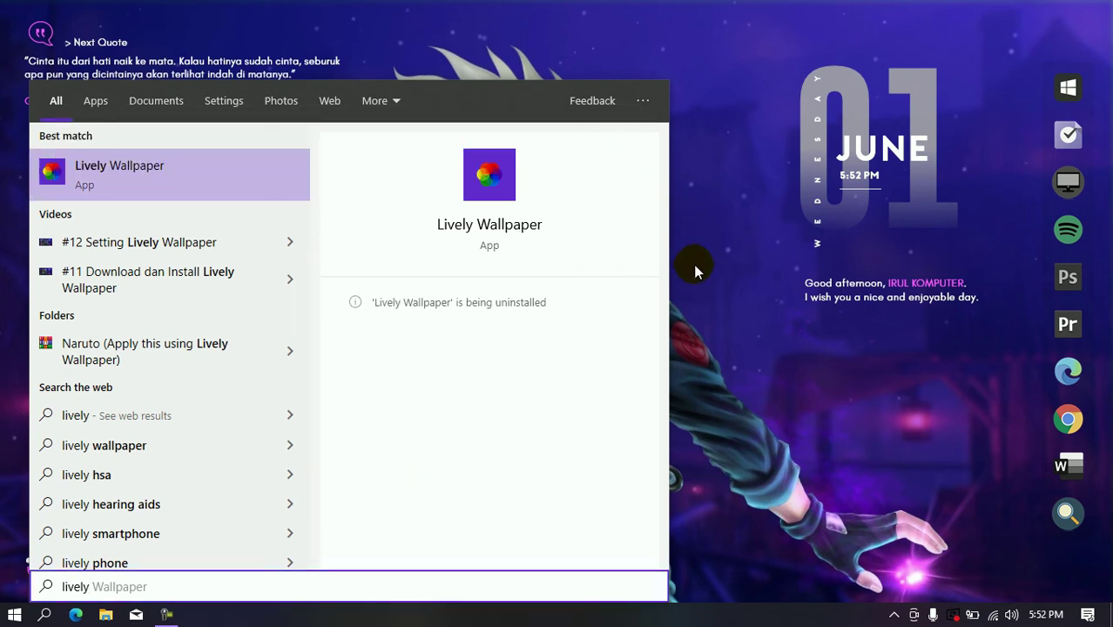
{"action": "left_click", "coordinate": [728, 358]}
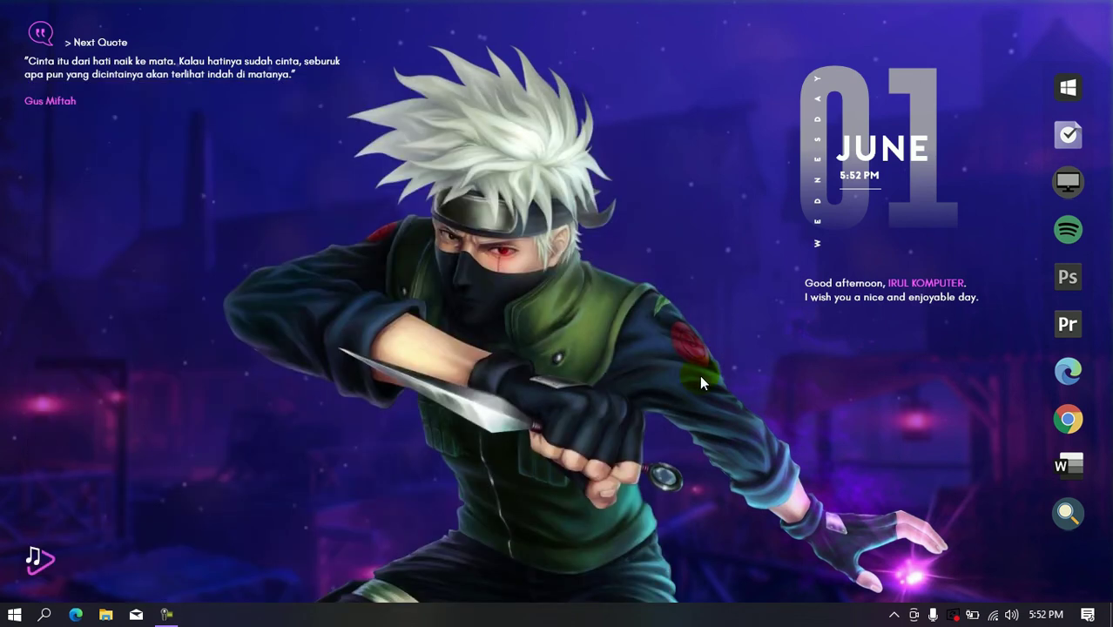
- Find Rainmeter through the Windows search and uninstall it without the option to completely remove all personal settings and files
{"action": "key", "text": "super"}
{"action": "type", "text": "rainm"}
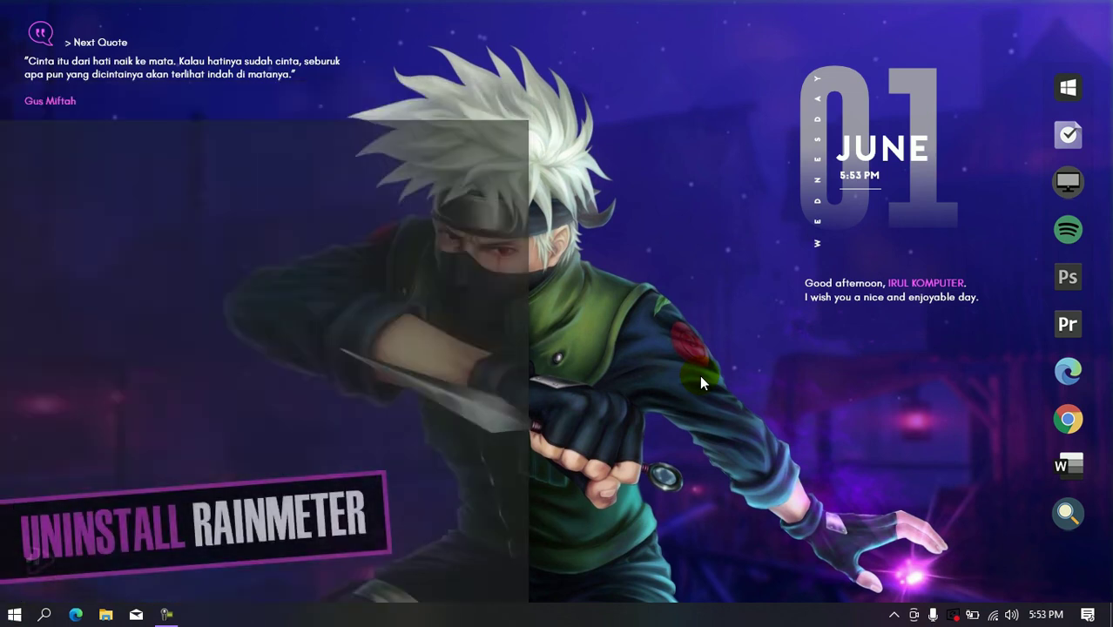
{"action": "type", "text": "eter"}
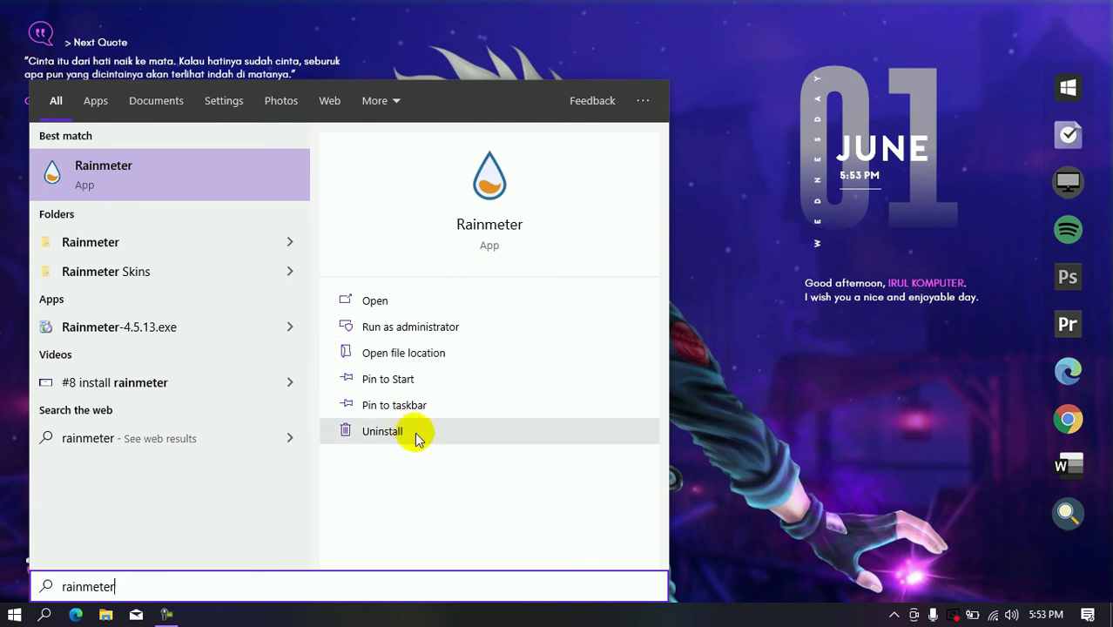
{"action": "left_click", "coordinate": [383, 431]}
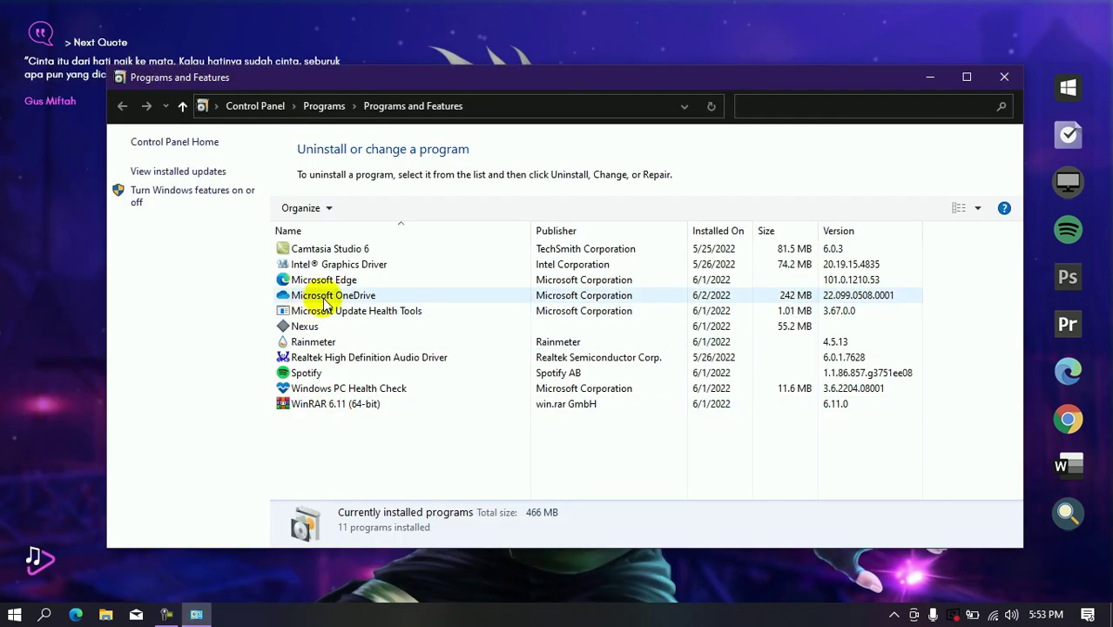
{"action": "left_click", "coordinate": [327, 341]}
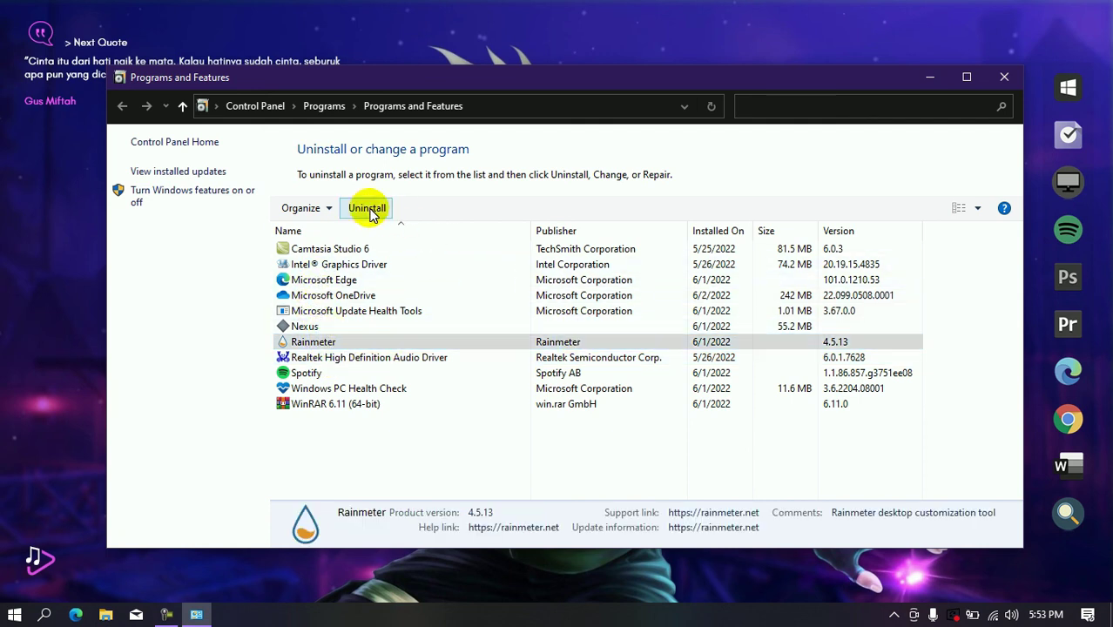
{"action": "left_click", "coordinate": [369, 210]}
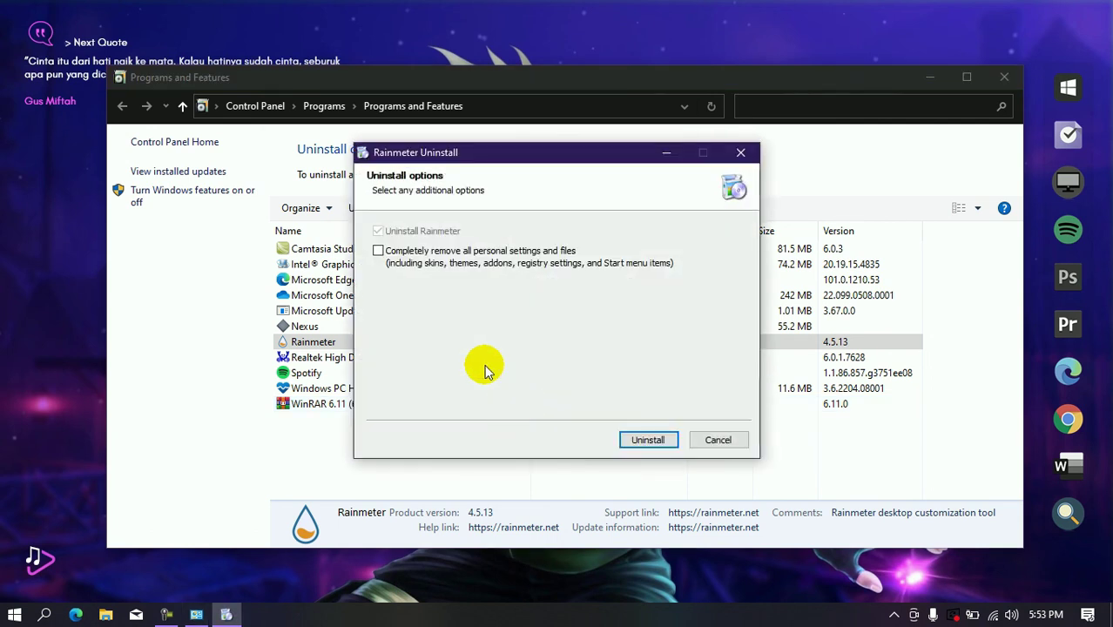
{"action": "left_click", "coordinate": [647, 440]}
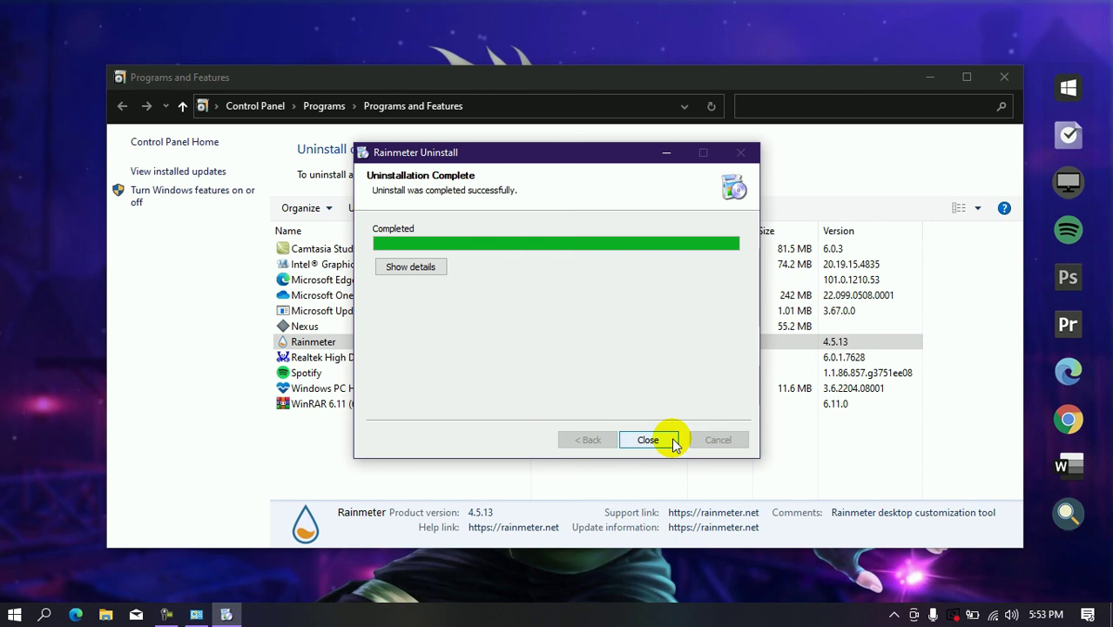
{"action": "left_click", "coordinate": [673, 442]}
- Start uninstalling Nexus from the installed programs and exit its running instance from the system tray
{"action": "left_click", "coordinate": [318, 328]}
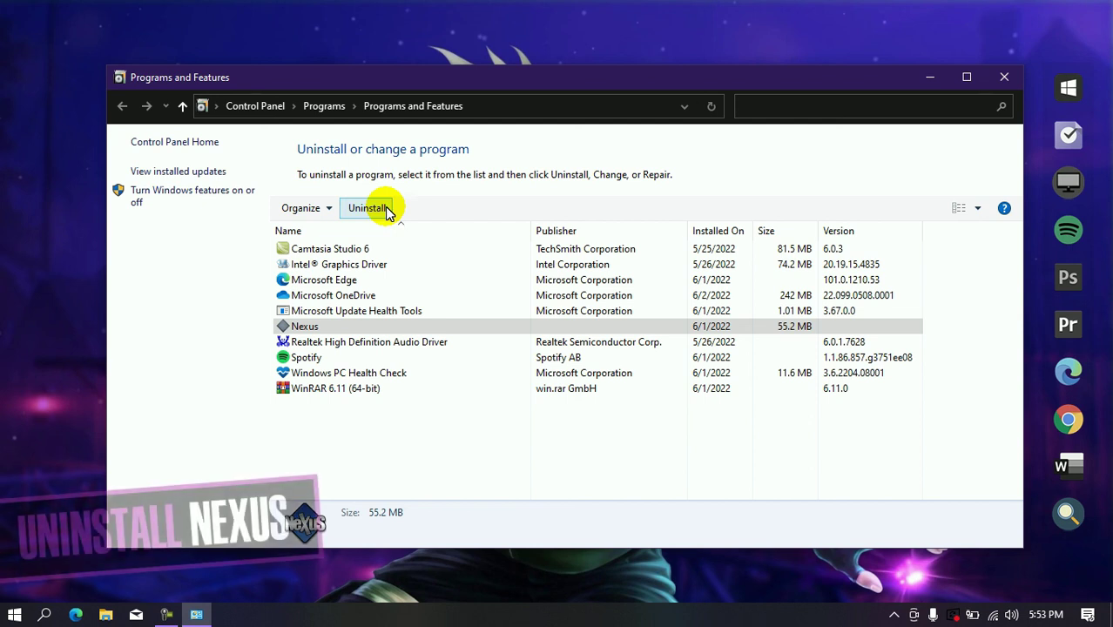
{"action": "left_click", "coordinate": [383, 208]}
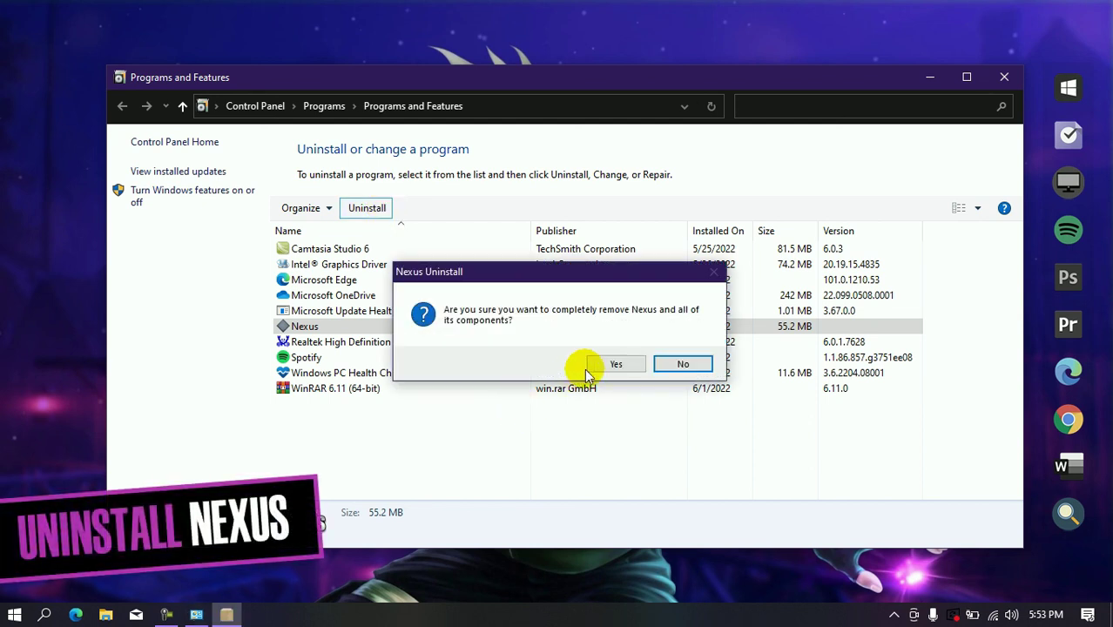
{"action": "left_click", "coordinate": [616, 364]}
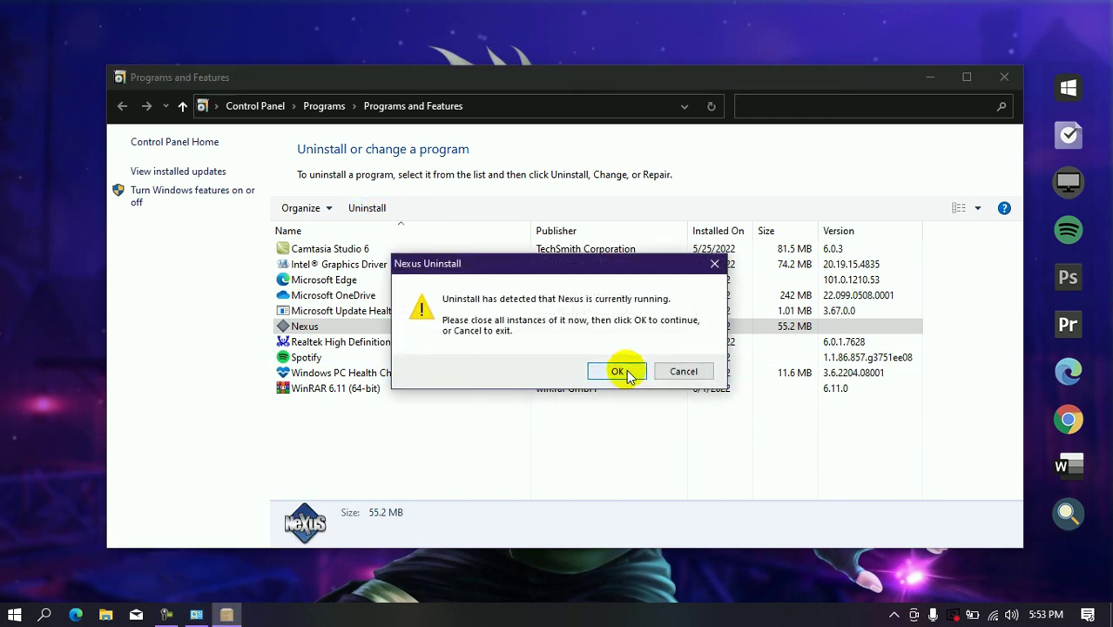
{"action": "left_click", "coordinate": [893, 615]}
{"action": "right_click", "coordinate": [862, 587]}
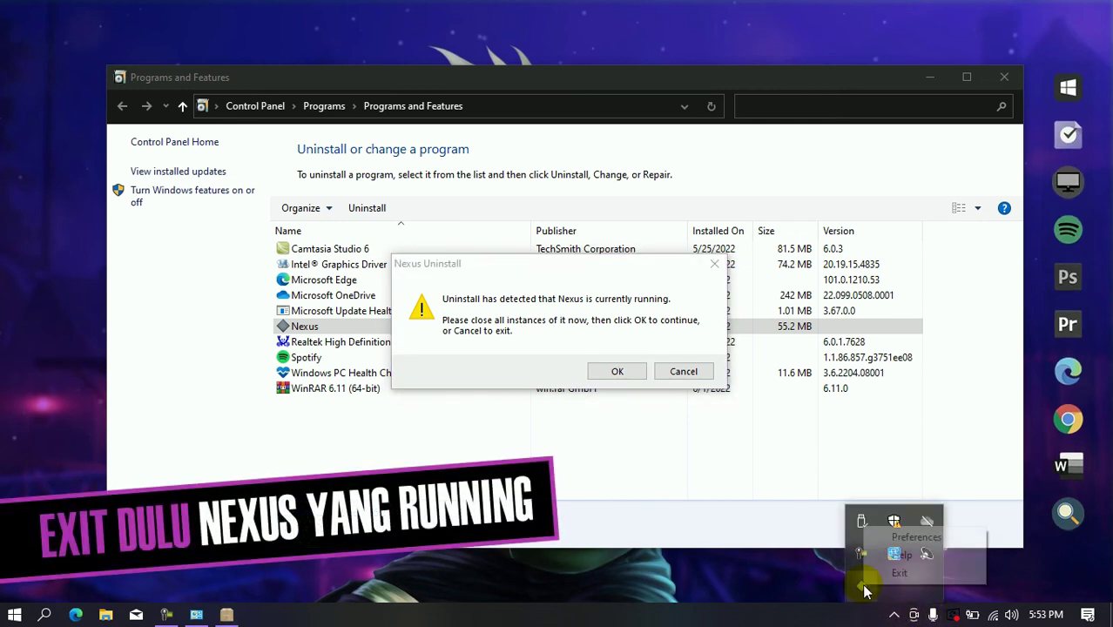
{"action": "left_click", "coordinate": [926, 575]}
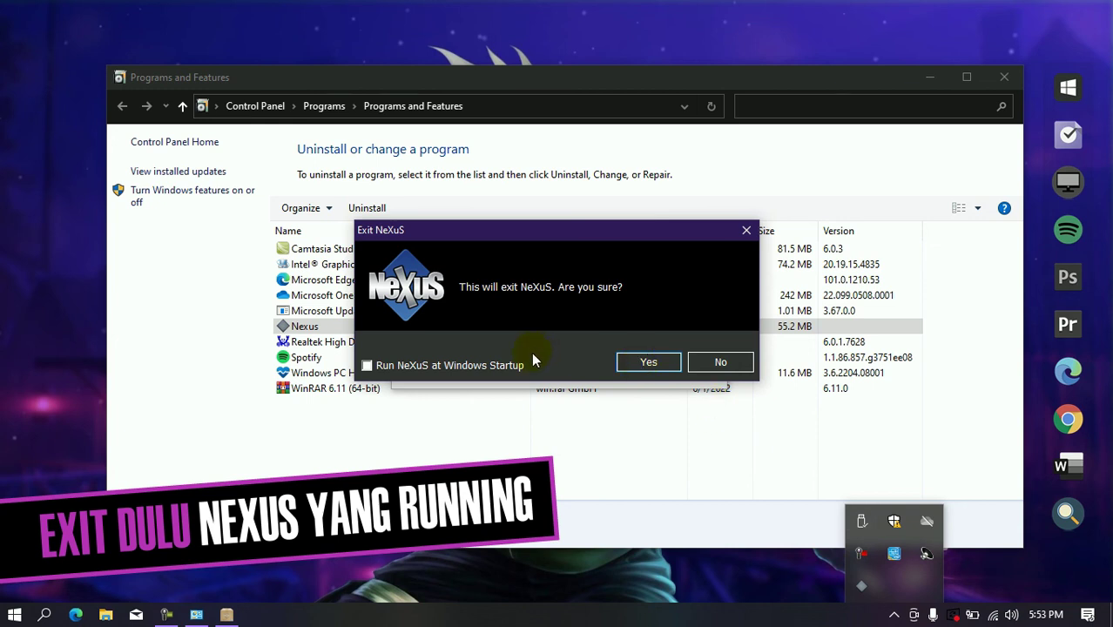
{"action": "left_click", "coordinate": [644, 364]}
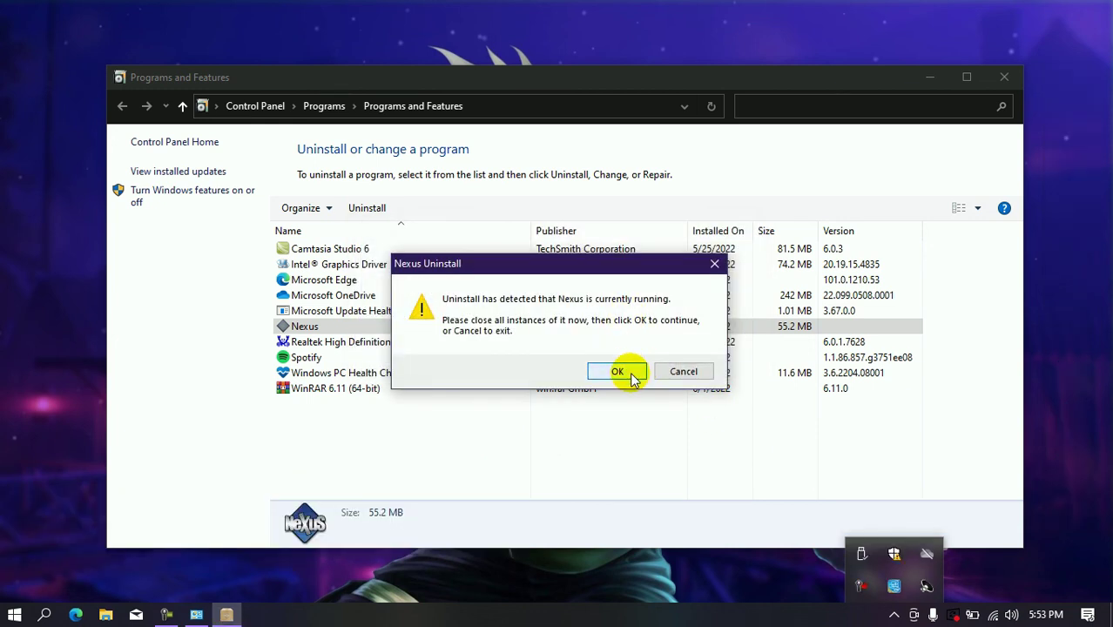
- Complete the Nexus uninstall, clearing its current settings, leaving the survey blank and removing all unused shared files
{"action": "left_click", "coordinate": [618, 372]}
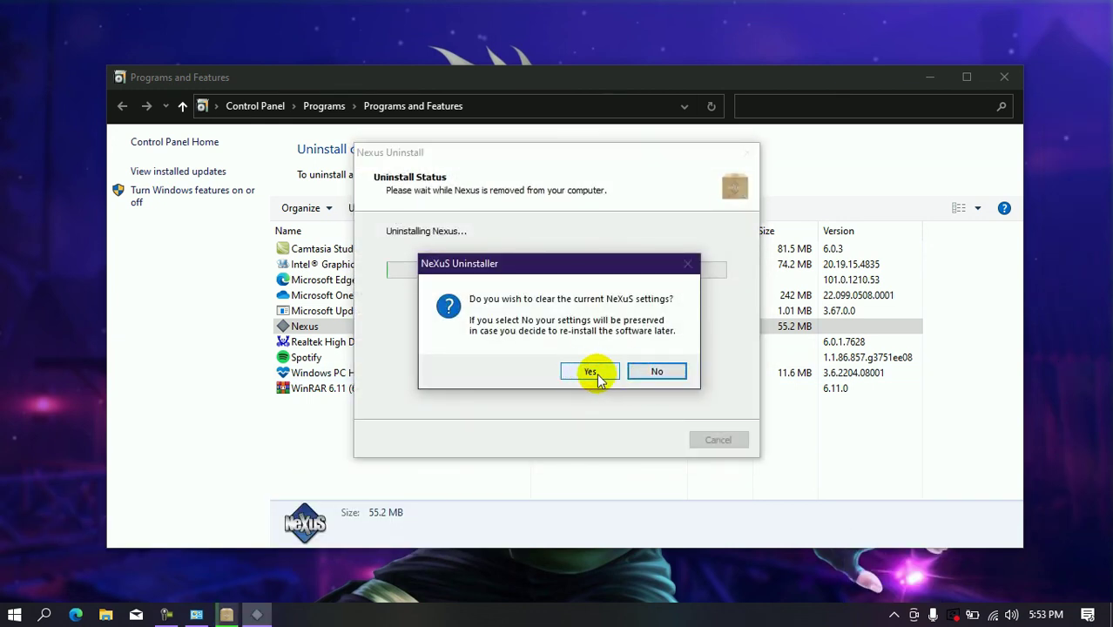
{"action": "left_click", "coordinate": [592, 373]}
{"action": "left_click", "coordinate": [617, 383]}
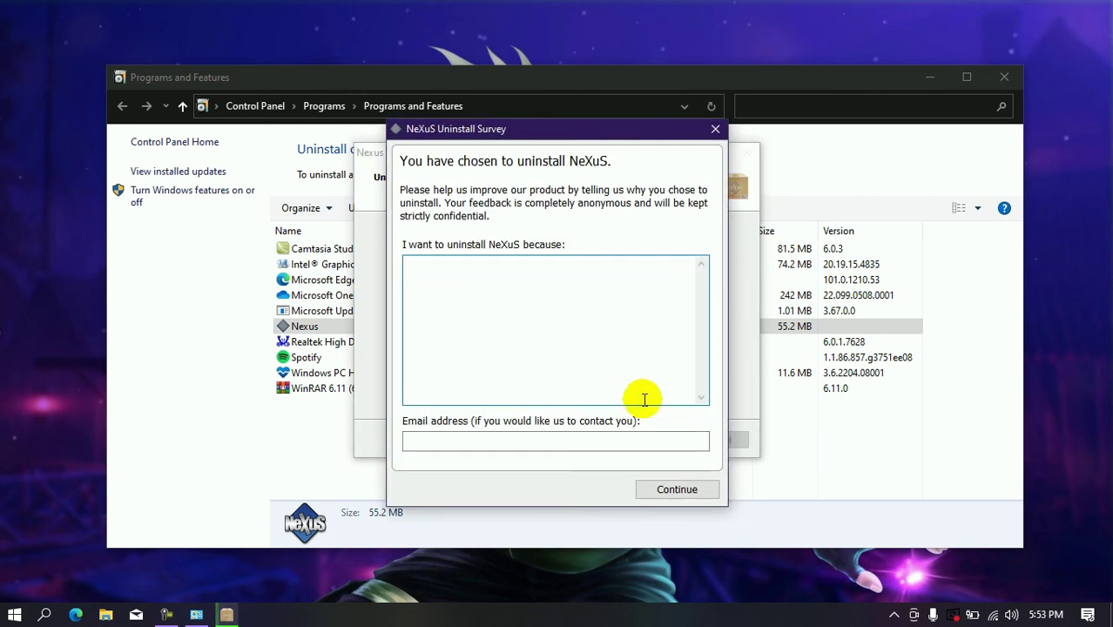
{"action": "left_click", "coordinate": [699, 489]}
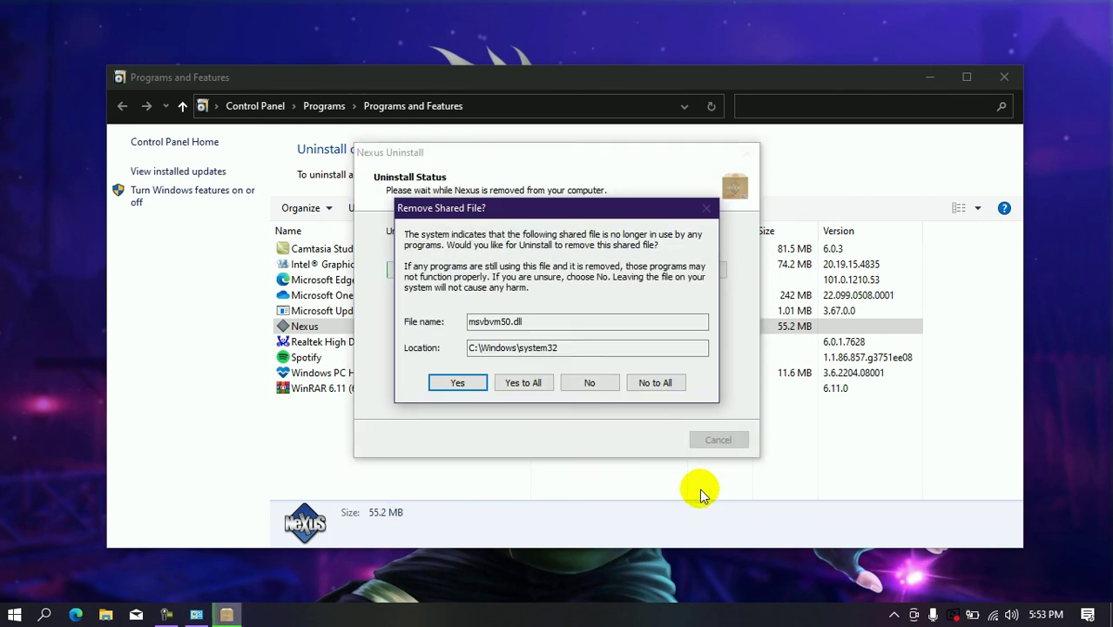
{"action": "left_click", "coordinate": [534, 386]}
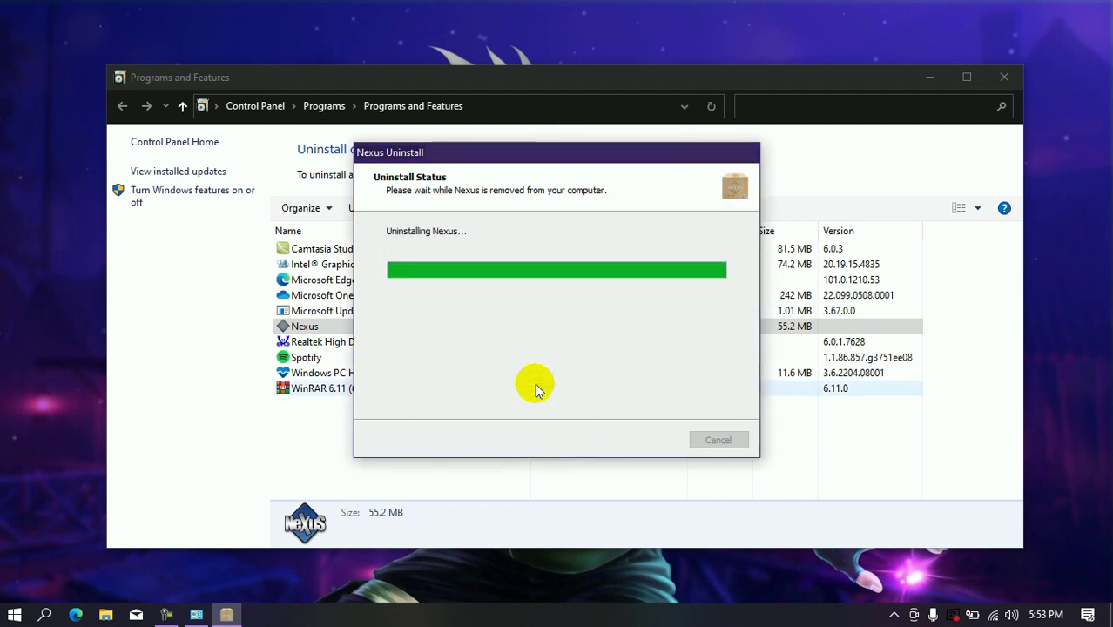
{"action": "left_click", "coordinate": [666, 364]}
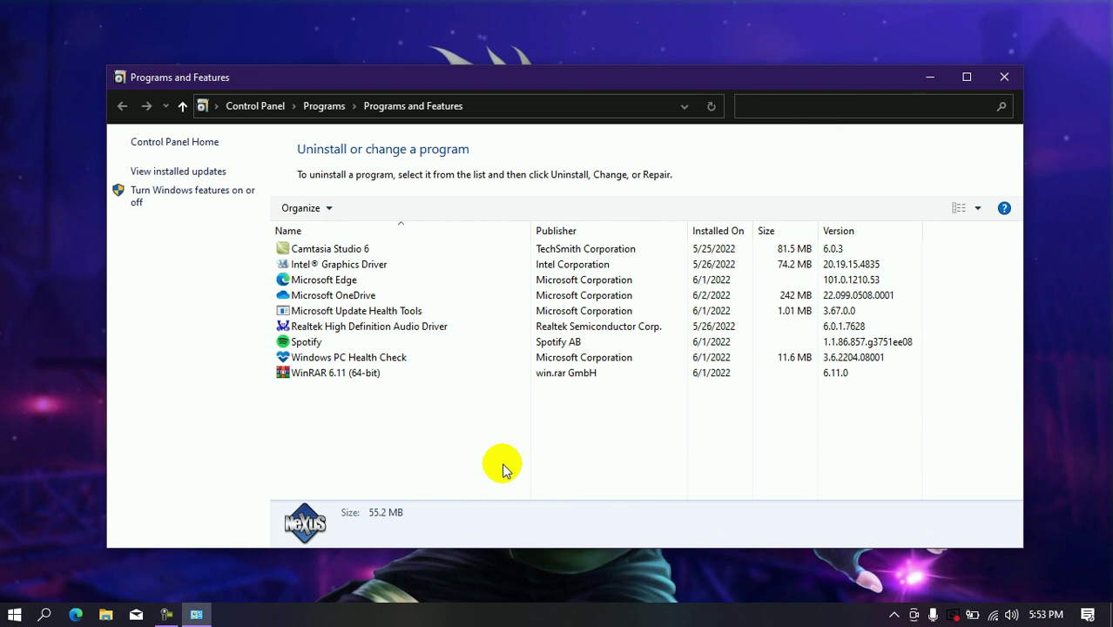
- Close Programs and Features and show the desktop icons
{"action": "left_click", "coordinate": [324, 342]}
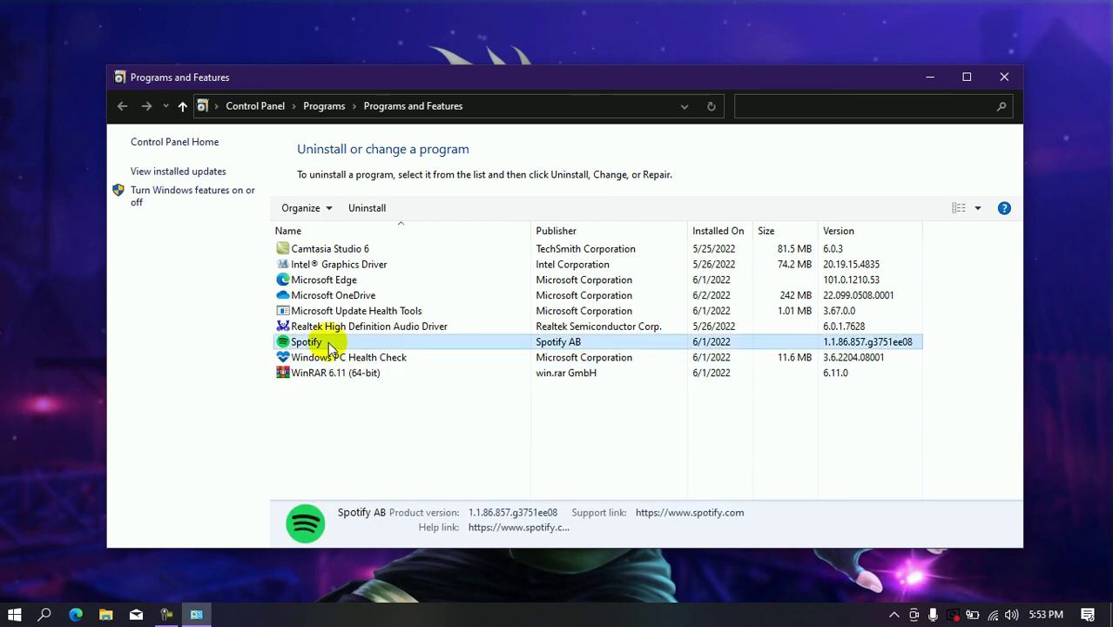
{"action": "left_click", "coordinate": [533, 478]}
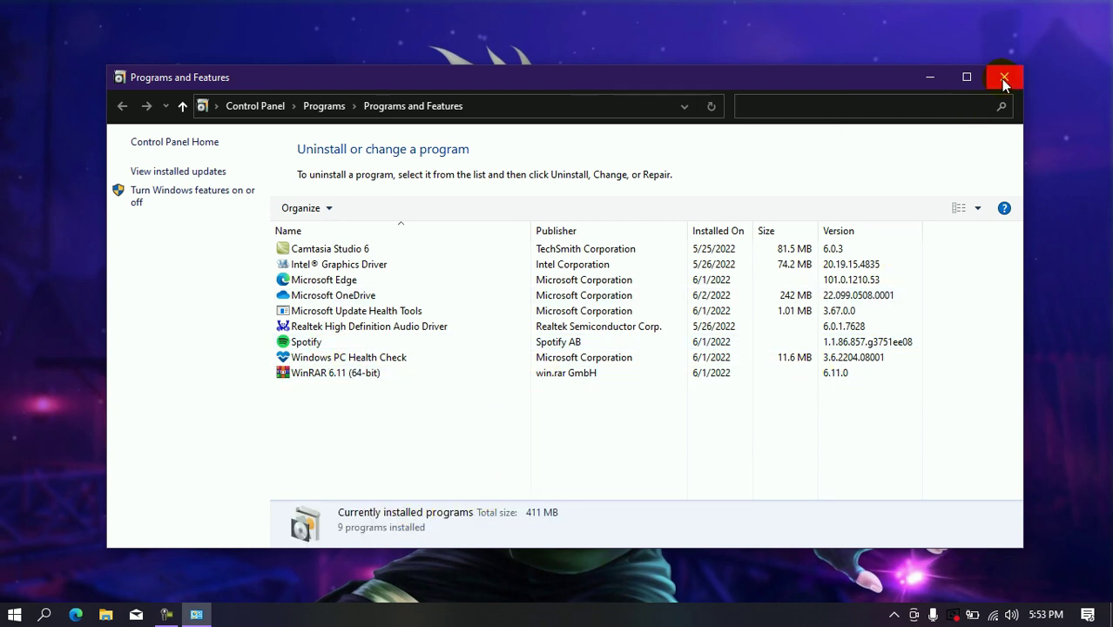
{"action": "left_click", "coordinate": [1003, 78]}
{"action": "right_click", "coordinate": [793, 207]}
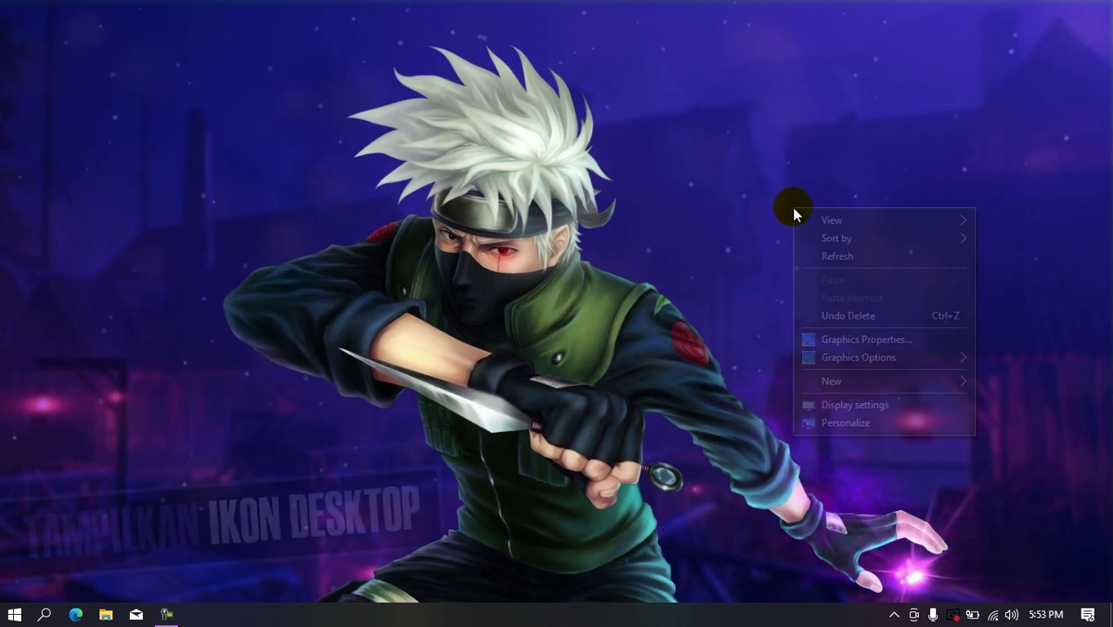
{"action": "mouse_move", "coordinate": [841, 223]}
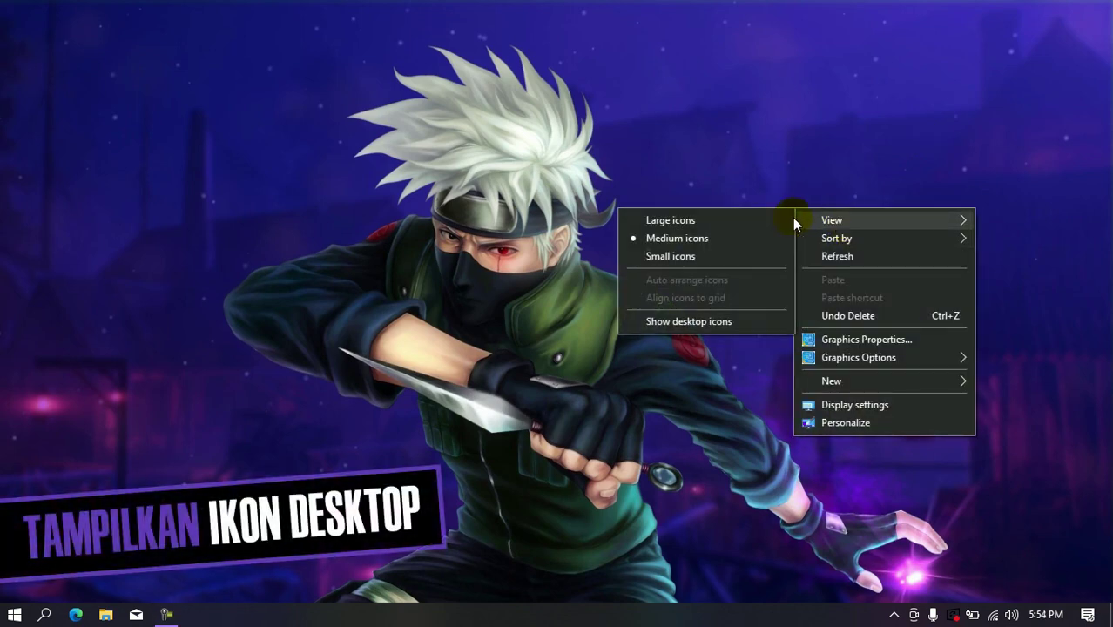
{"action": "left_click", "coordinate": [744, 327]}
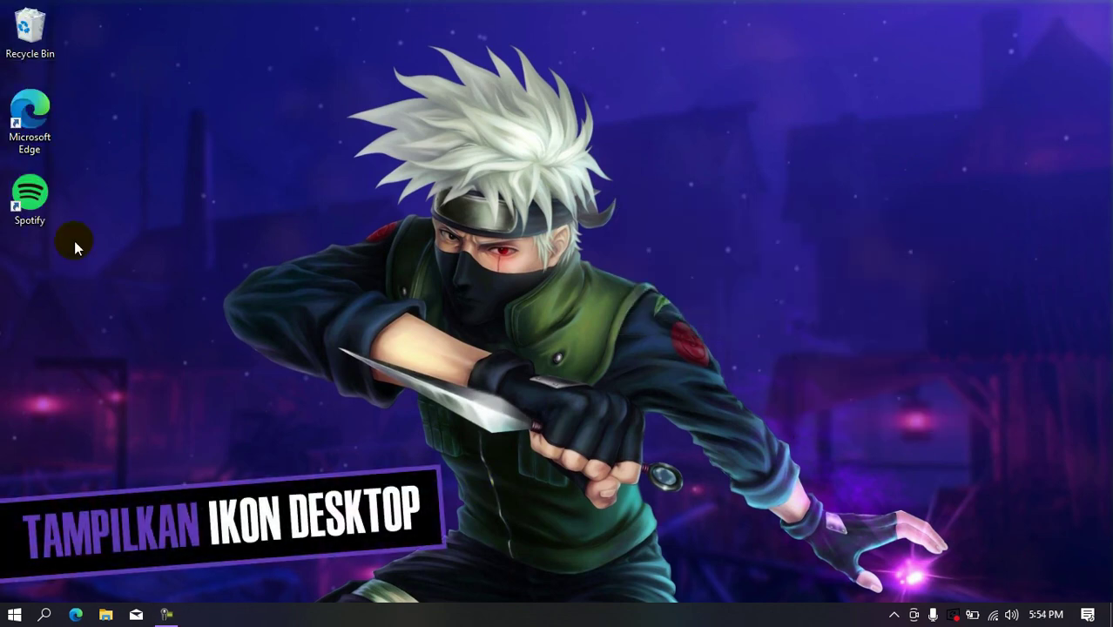
- Apply the default Windows (light) theme in the personalization settings and close Settings
{"action": "right_click", "coordinate": [739, 228]}
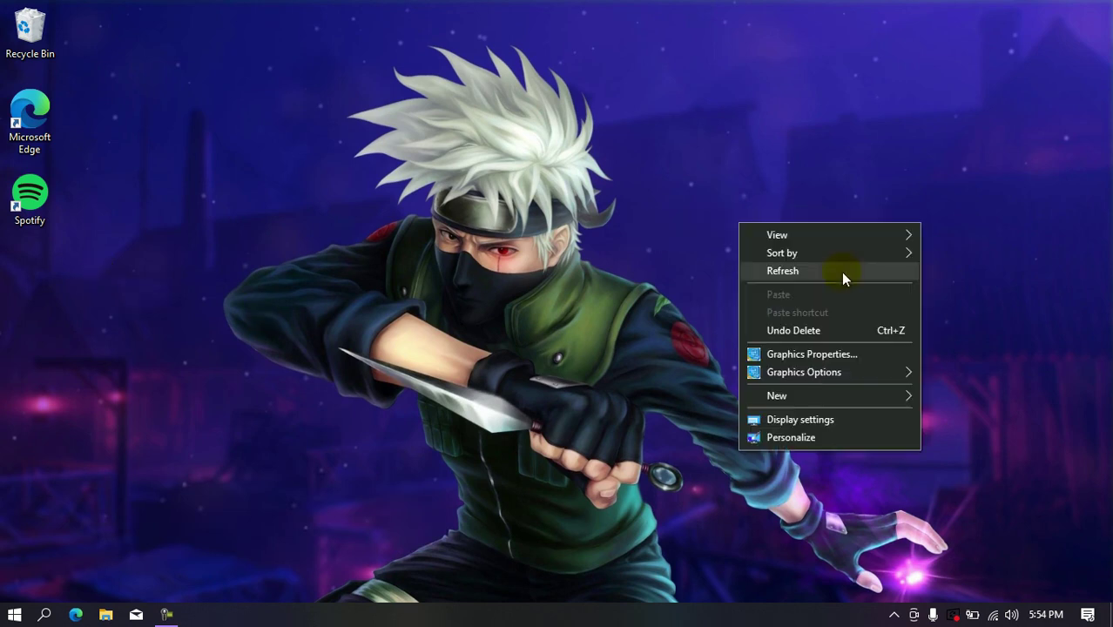
{"action": "left_click", "coordinate": [842, 440]}
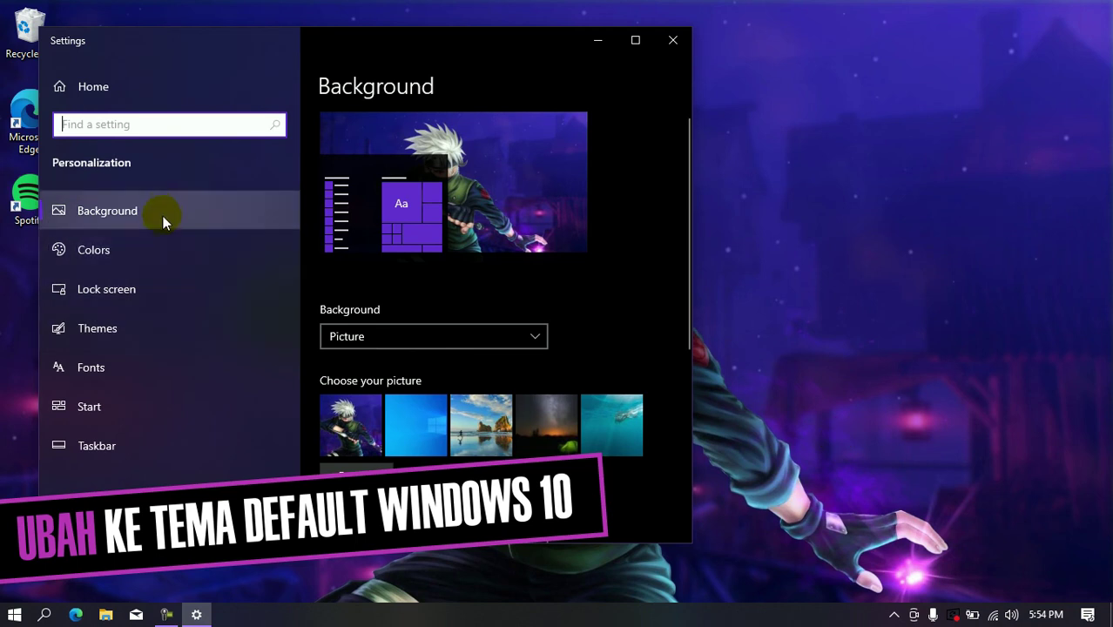
{"action": "left_click", "coordinate": [153, 254]}
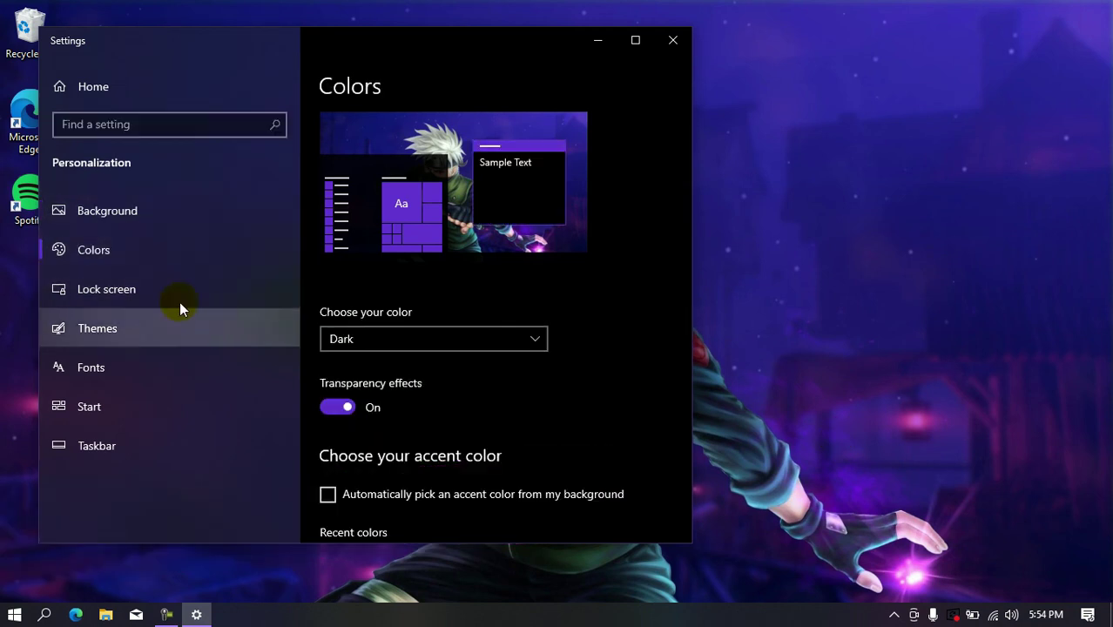
{"action": "left_click", "coordinate": [169, 328]}
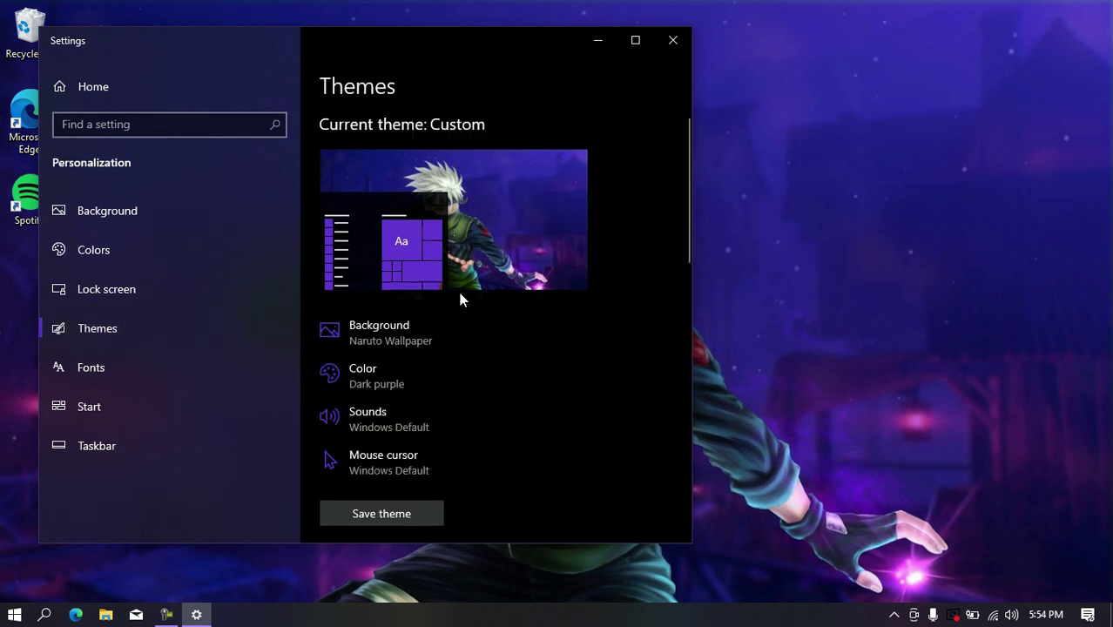
{"action": "scroll", "coordinate": [519, 310], "scroll_direction": "down", "scroll_amount": 5}
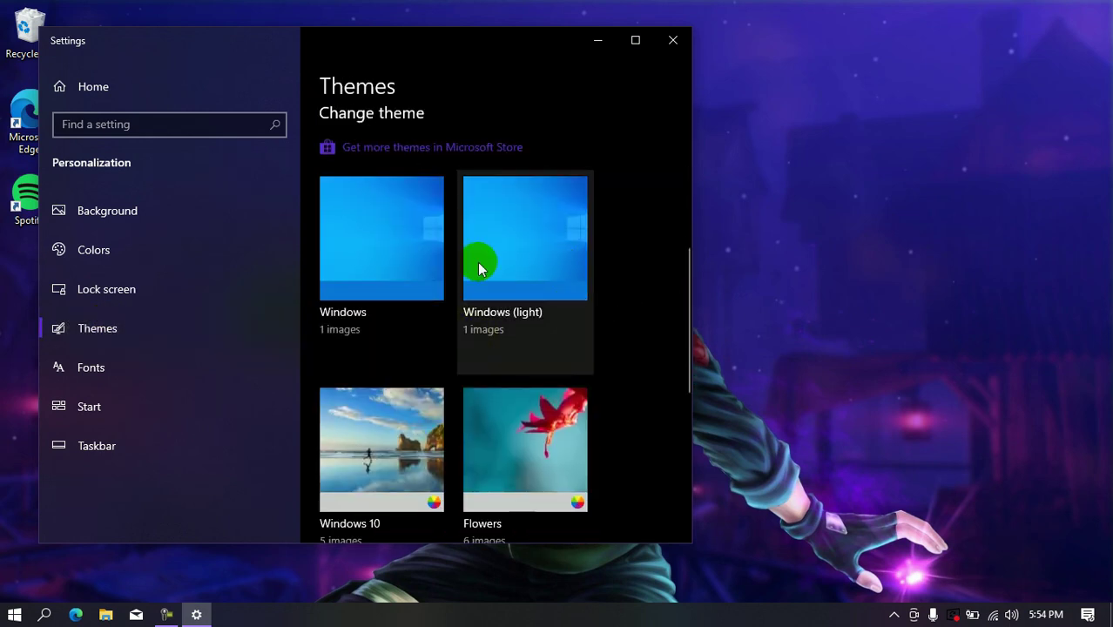
{"action": "left_click", "coordinate": [550, 253]}
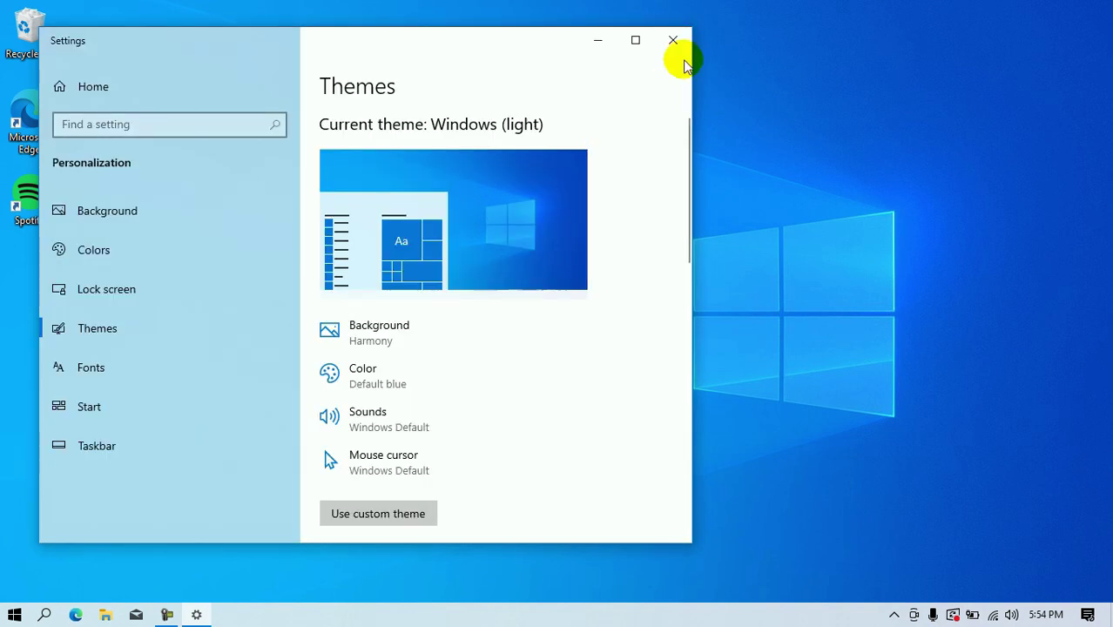
{"action": "left_click", "coordinate": [672, 41]}
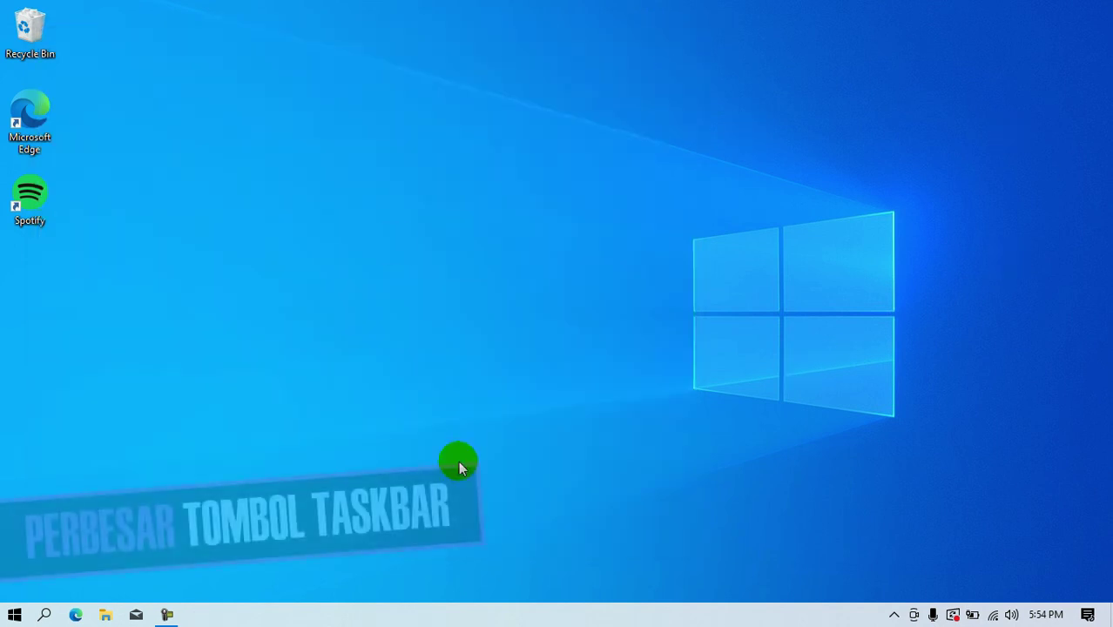
- Turn off the use of small taskbar buttons in the taskbar settings and close Settings
{"action": "right_click", "coordinate": [259, 610]}
{"action": "left_click", "coordinate": [377, 596]}
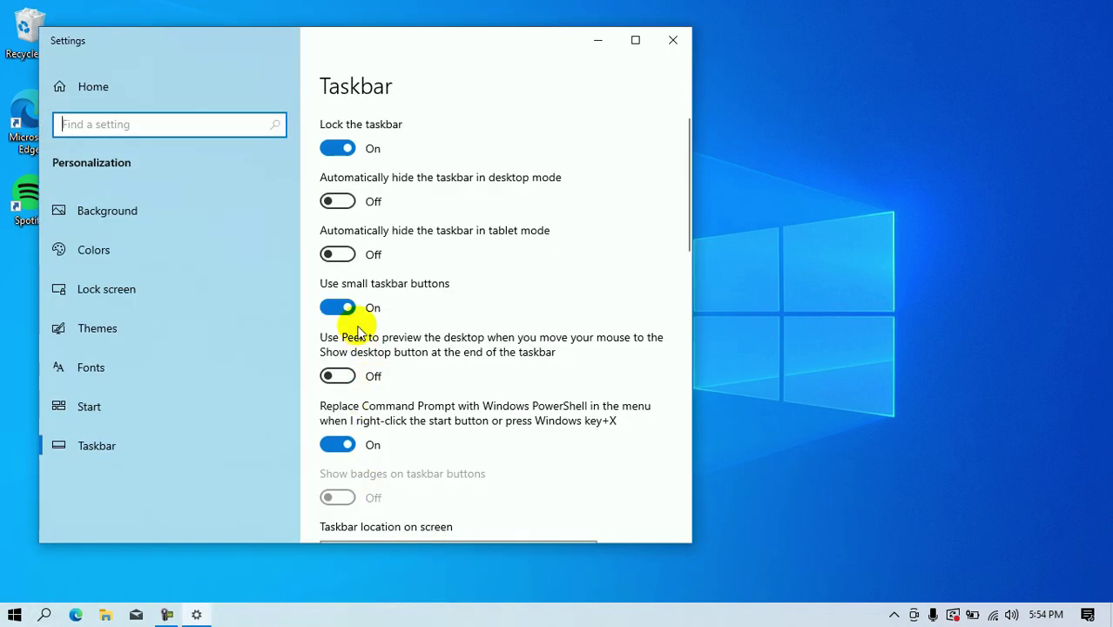
{"action": "left_click", "coordinate": [351, 311]}
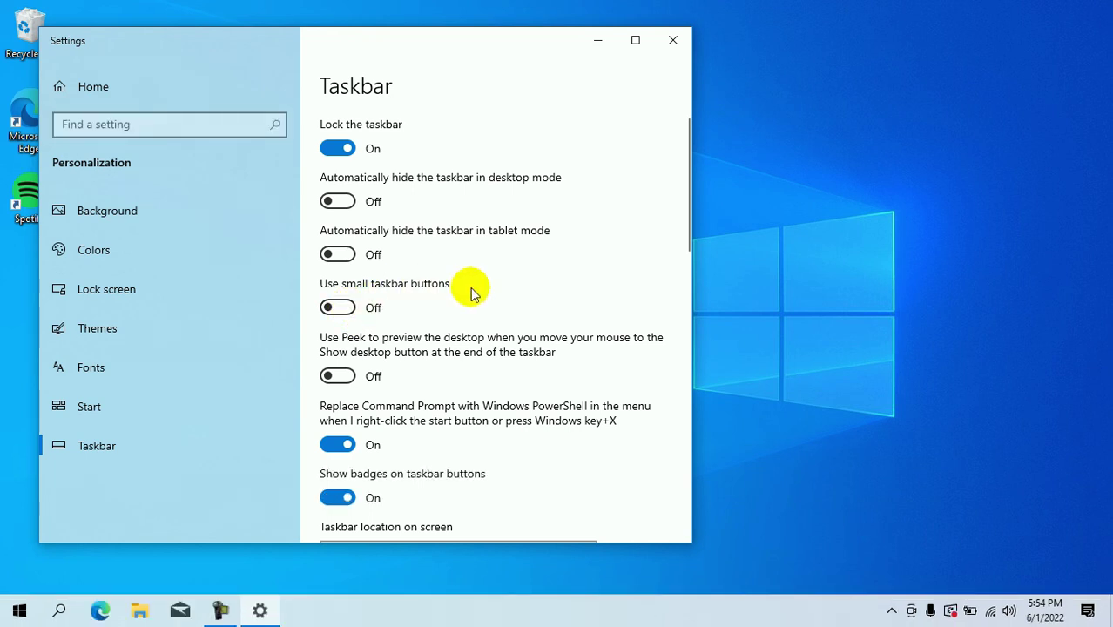
{"action": "left_click", "coordinate": [679, 47]}
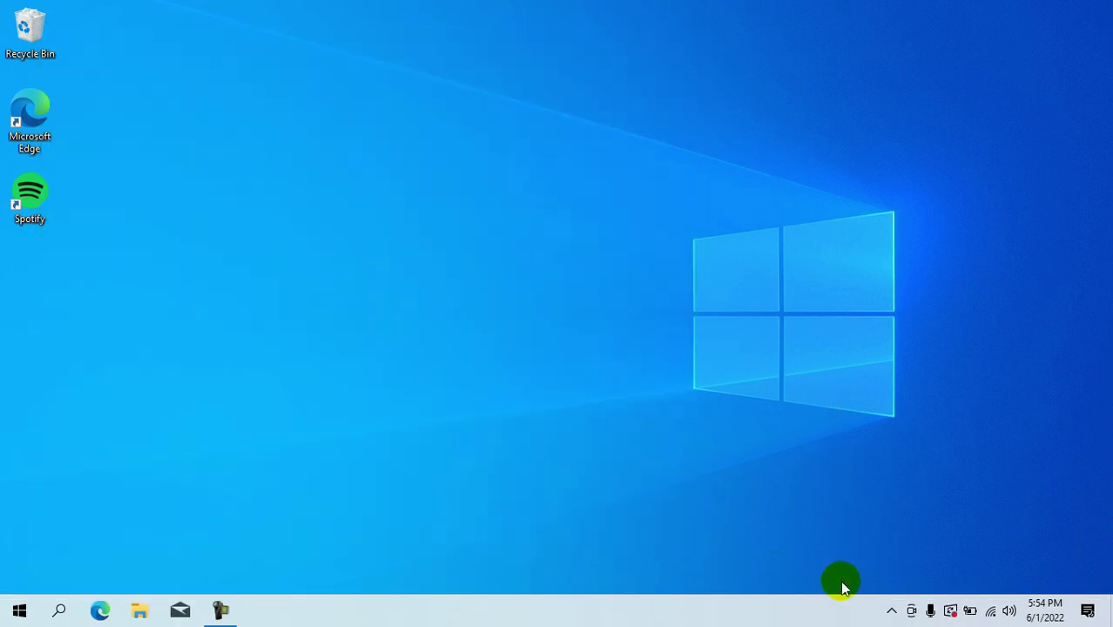
- Set the taskbar search to show the full search box
{"action": "right_click", "coordinate": [827, 620]}
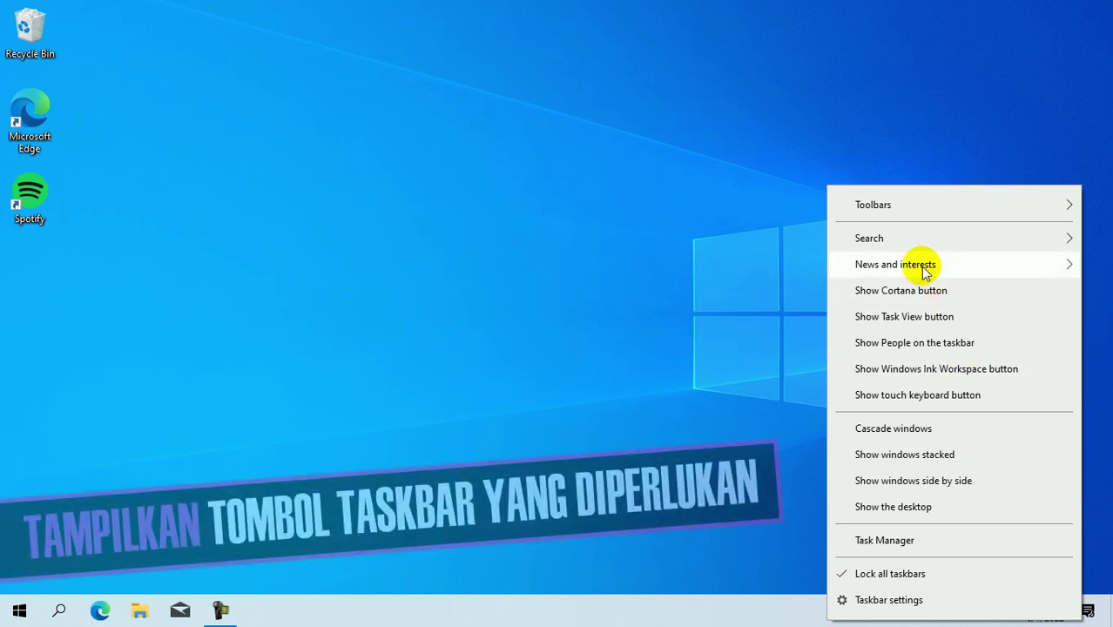
{"action": "mouse_move", "coordinate": [902, 252]}
{"action": "left_click", "coordinate": [729, 297]}
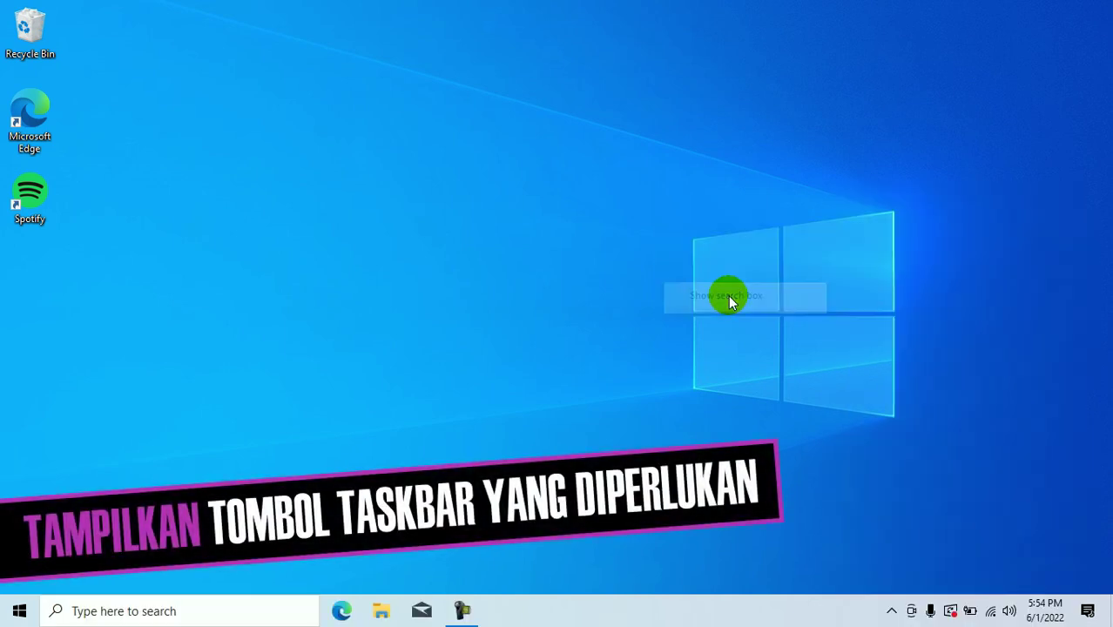